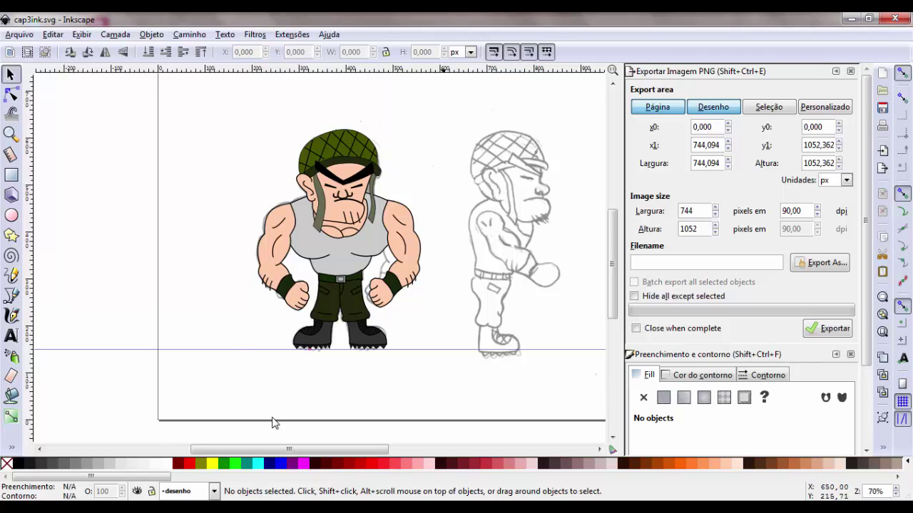
Step: Unlock the Camada 1 layer and delete the pencil sketch image
left_click(213, 491)
left_click(193, 476)
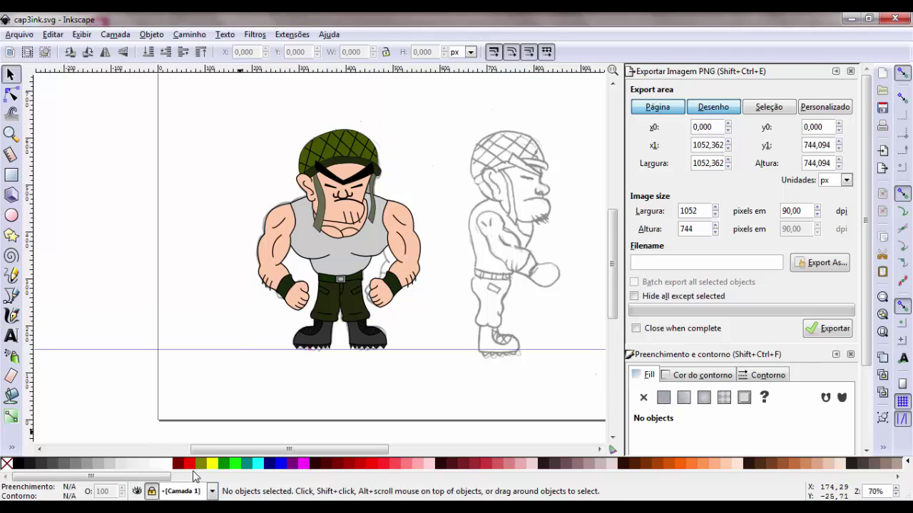
left_click(152, 491)
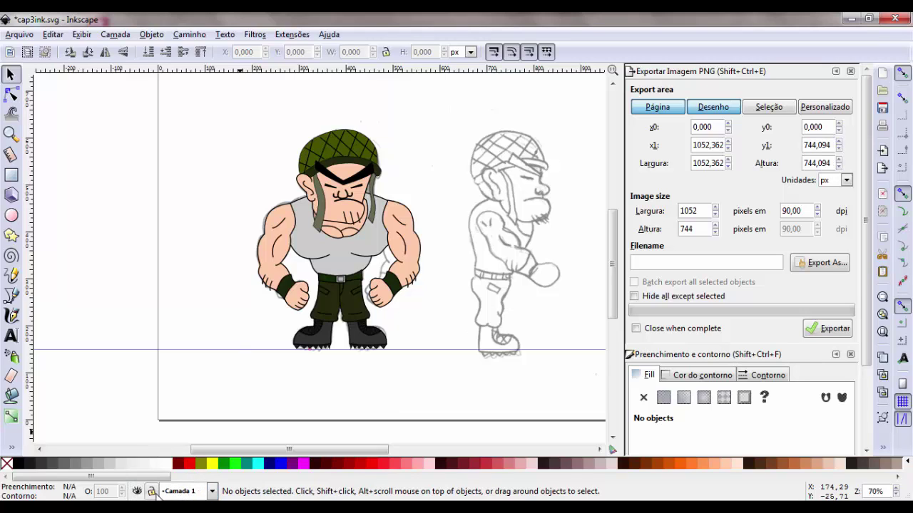
left_click(507, 262)
key("Delete")
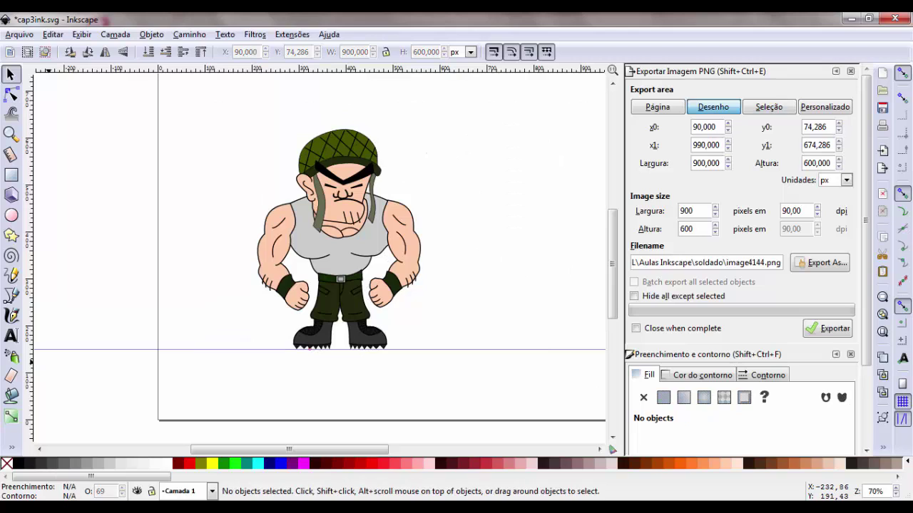
Step: Switch back to the desenho layer
left_click(211, 492)
left_click(192, 465)
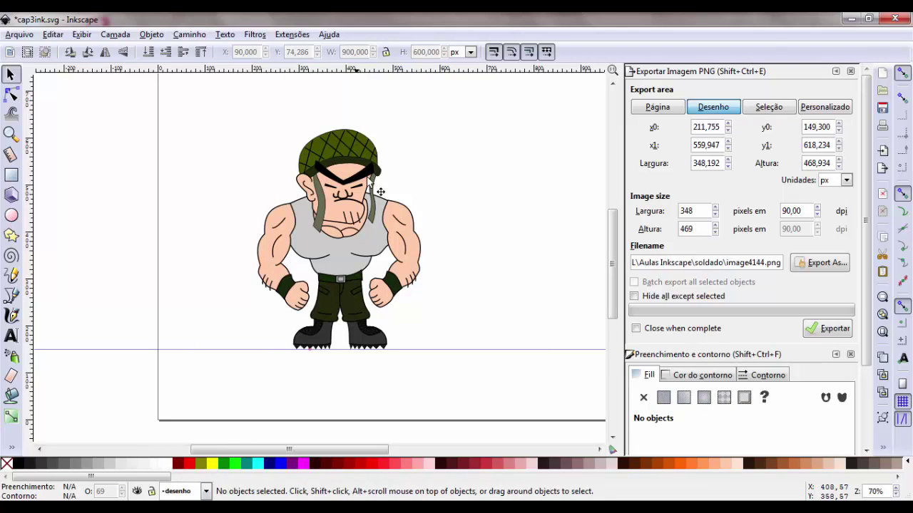
scroll(209, 204, "up", 1)
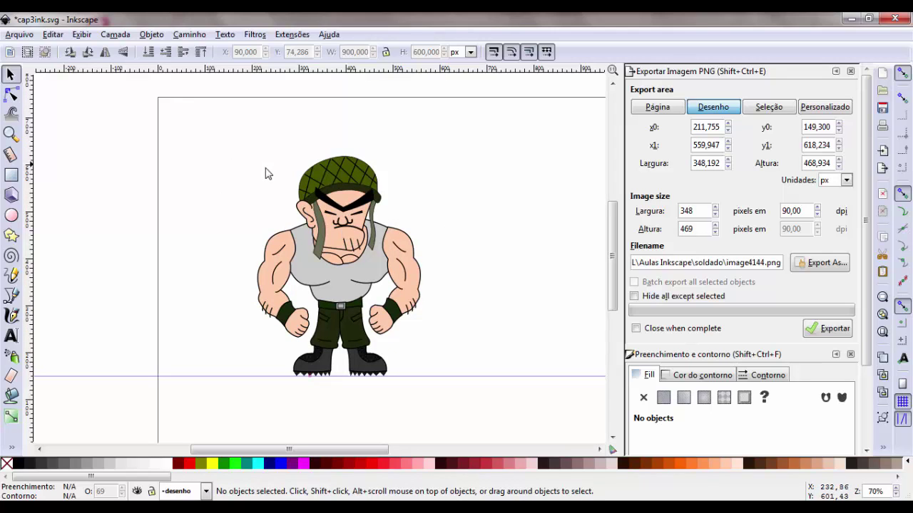
Step: Select the soldier's arm, torso and head groups in turn to check them, then deselect
left_click(274, 262)
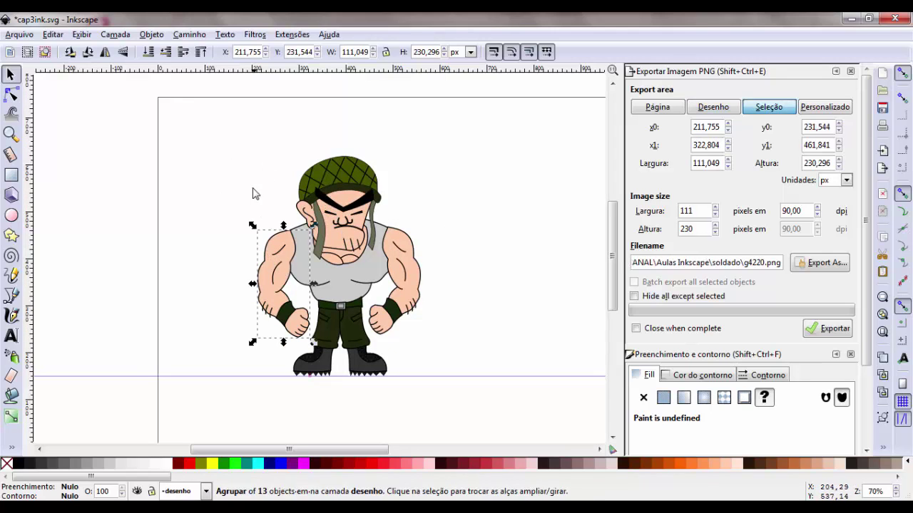
left_click(254, 191)
left_click(331, 209)
left_click(364, 182)
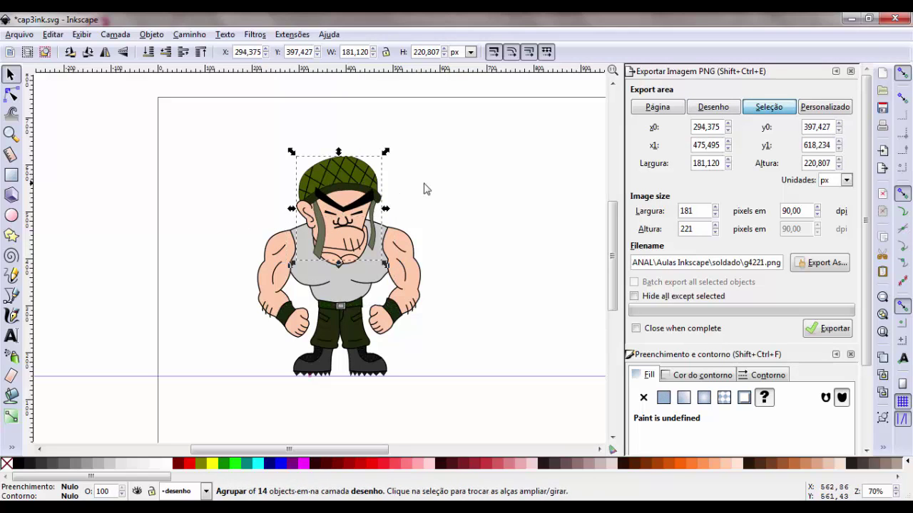
left_click(451, 207)
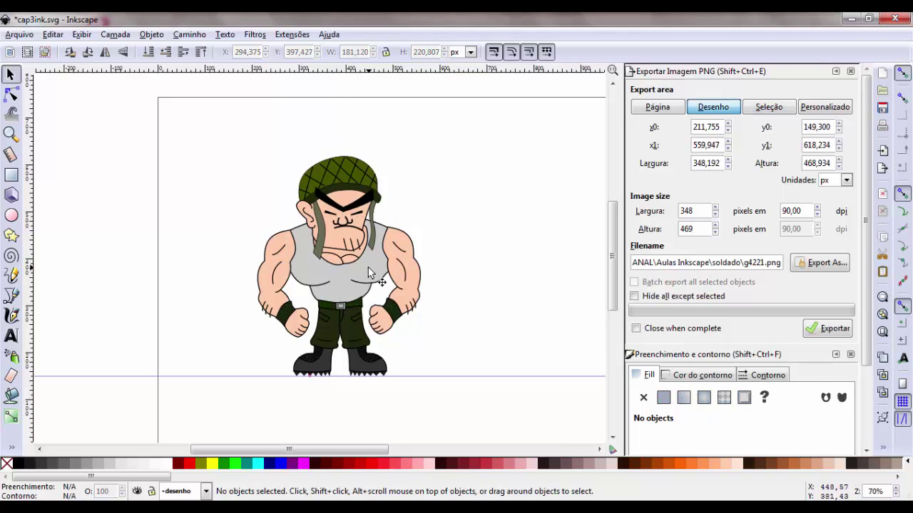
left_click(335, 273)
left_click(475, 306)
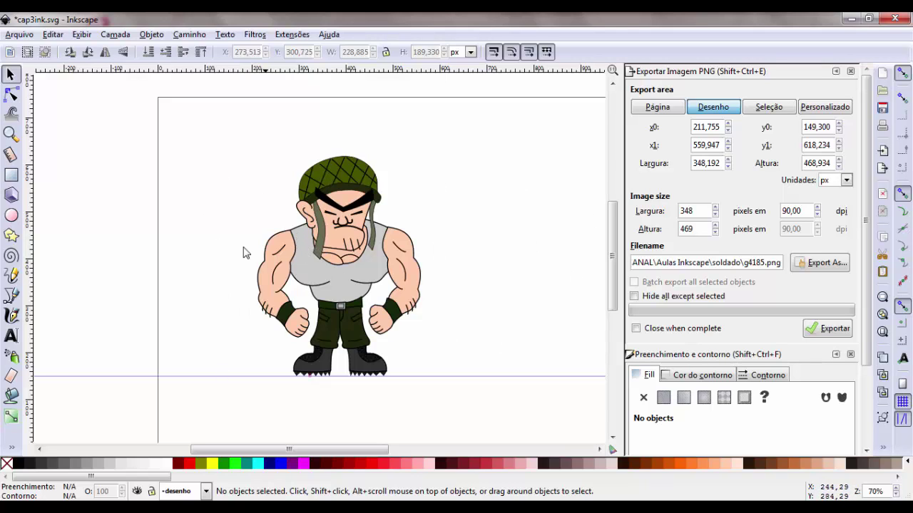
Step: Draw a 48-corner spiky star sun at the page's top-left and fill it yellow
left_click(11, 235)
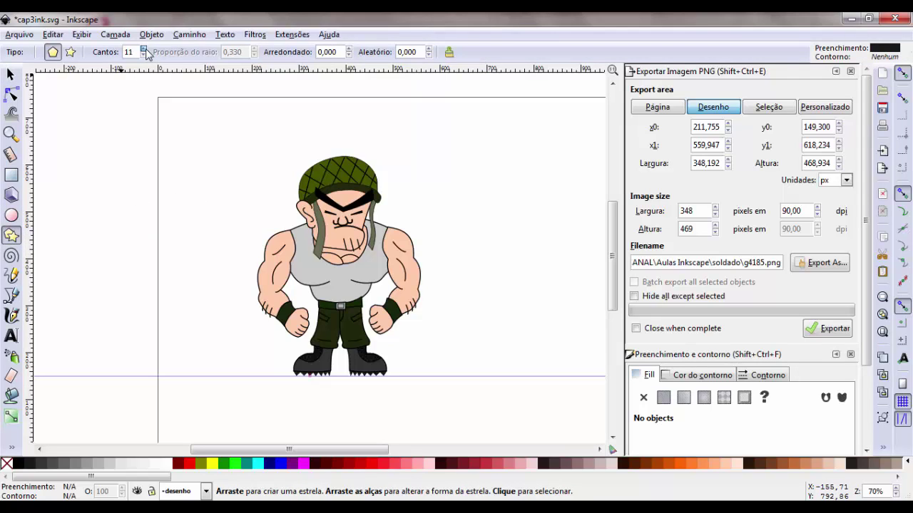
left_click_drag(145, 51, 207, 164)
left_click_drag(184, 128, 196, 141)
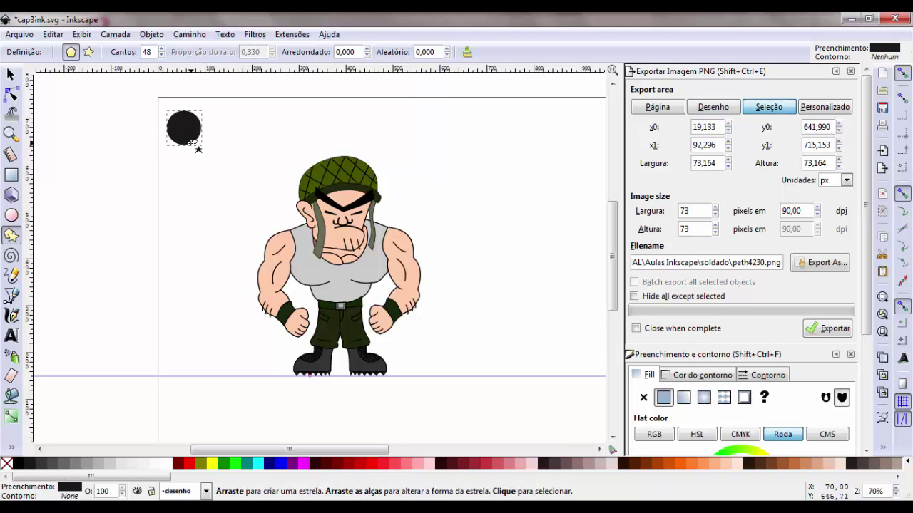
key("Delete")
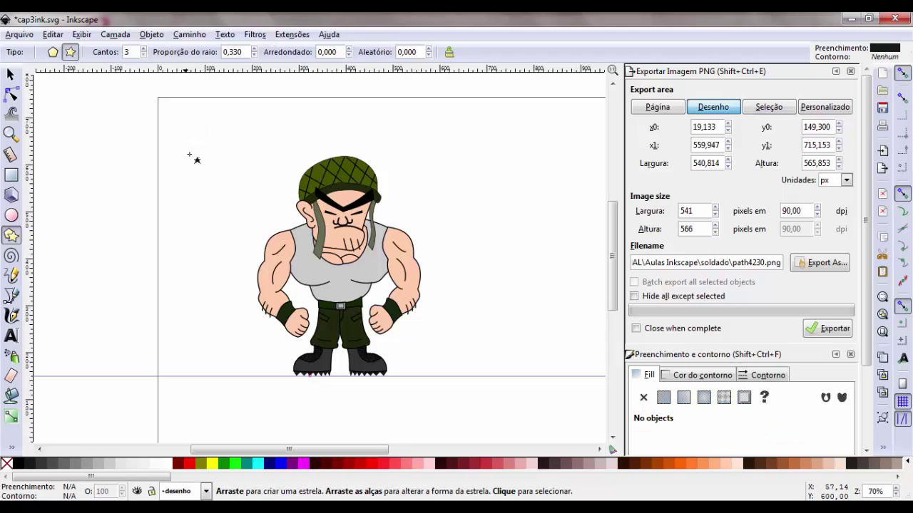
mouse_move(191, 137)
left_mouse_down()
mouse_move(217, 167)
mouse_move(192, 133)
mouse_move(232, 157)
left_mouse_up()
key("s")
left_click(212, 464)
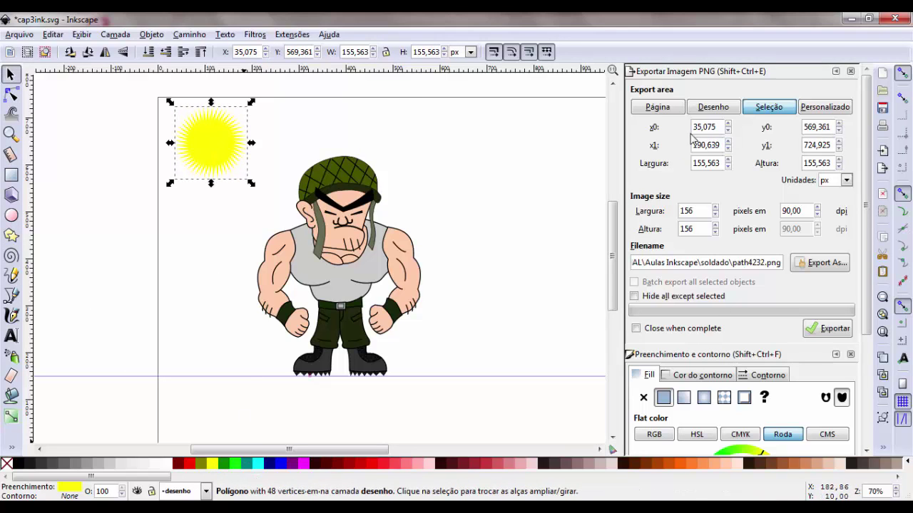
Step: Close the PNG export panel and give the sun a flat golden-orange outline, f6c314ff
left_click(850, 71)
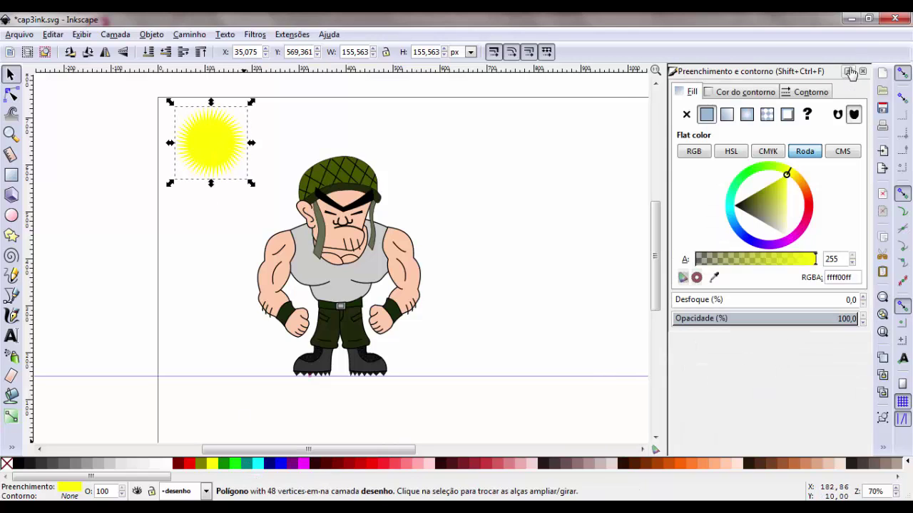
left_click(730, 97)
left_click(705, 114)
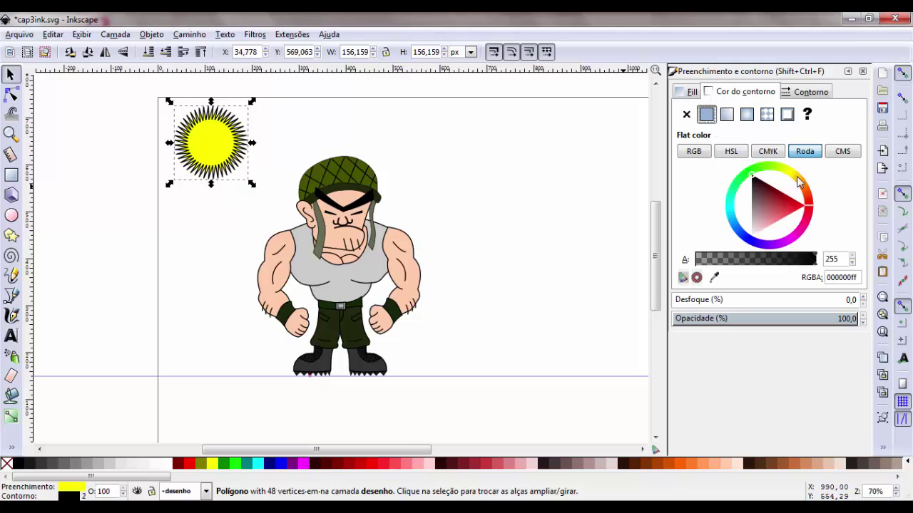
left_click_drag(798, 182, 797, 178)
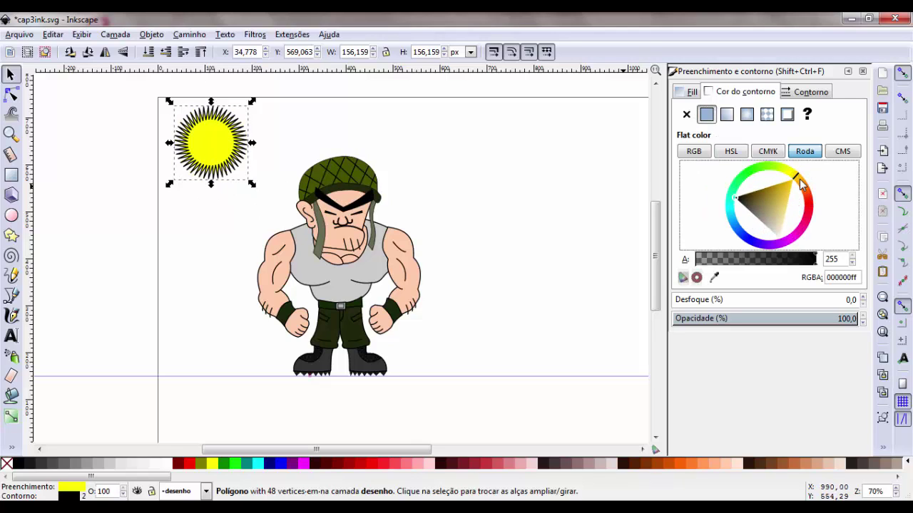
left_click(805, 185)
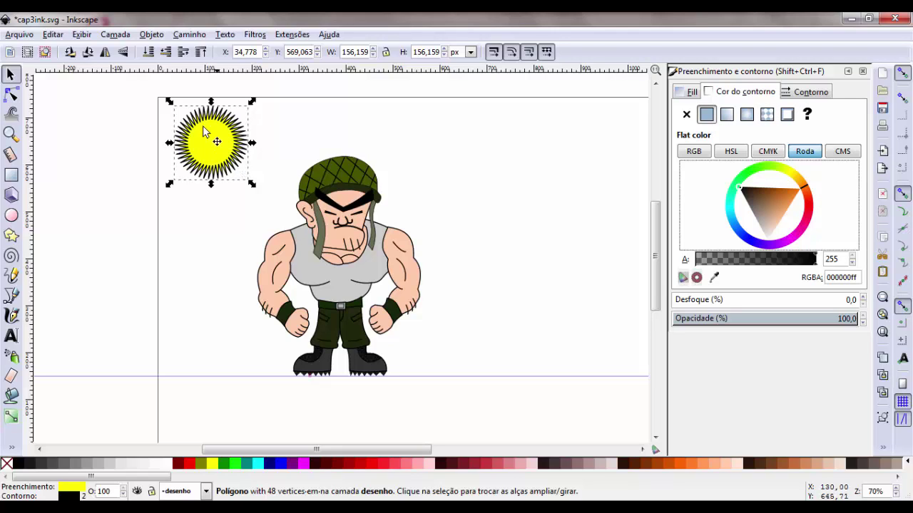
left_click(199, 156)
mouse_move(790, 205)
left_mouse_down()
mouse_move(819, 193)
mouse_move(799, 176)
left_mouse_up()
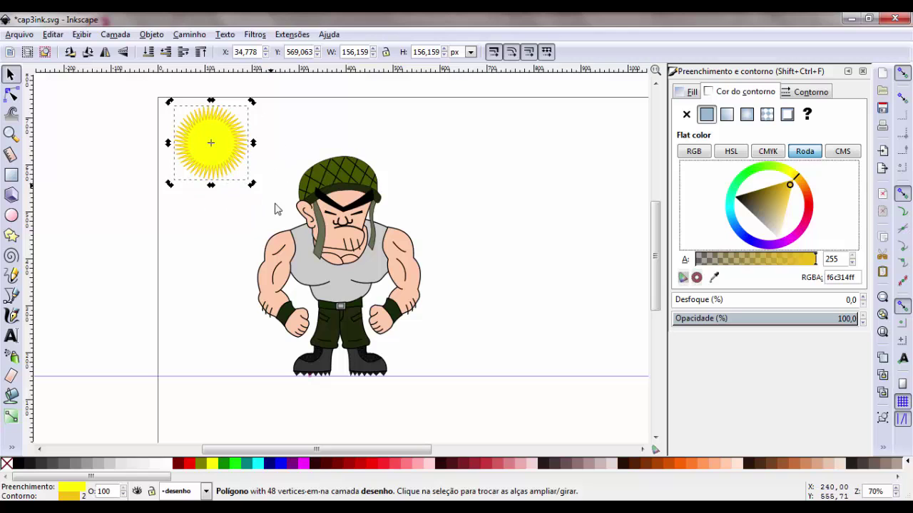
Step: Deselect and reselect the sun to preview its new outline
left_click(193, 206)
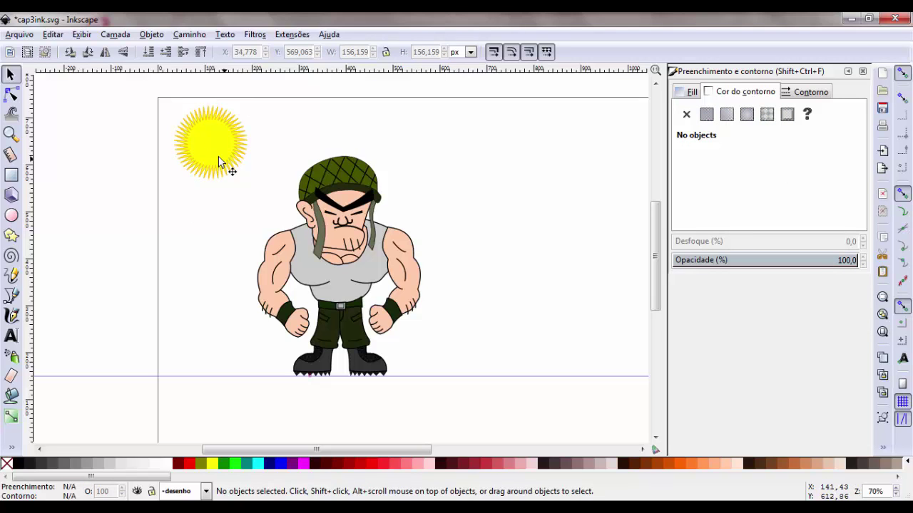
left_click(205, 157)
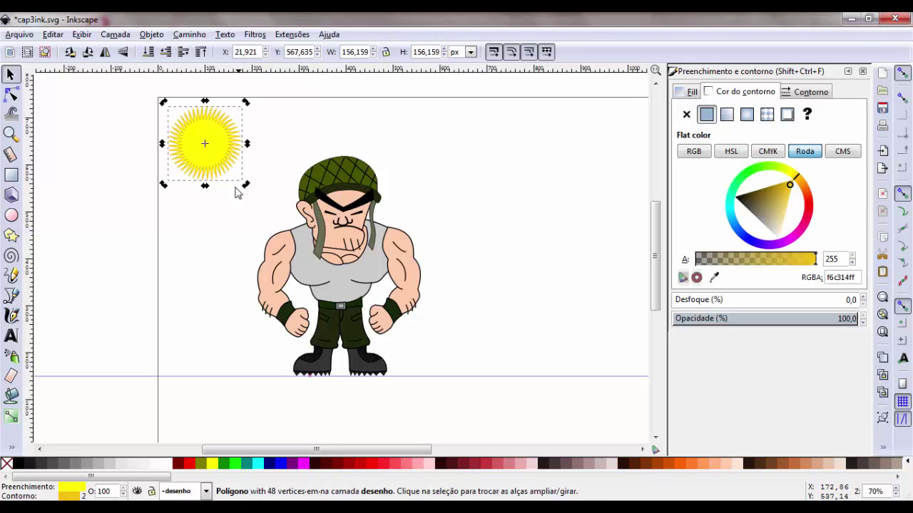
left_click(265, 226)
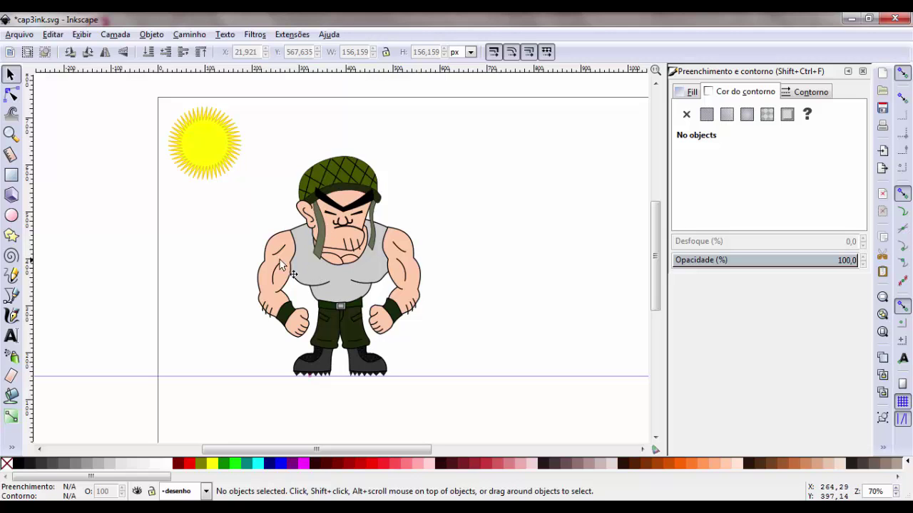
Step: Zoom in on the soldier's shoulders and draw a curved highlight shape on the left shoulder
key("plus")
key("plus")
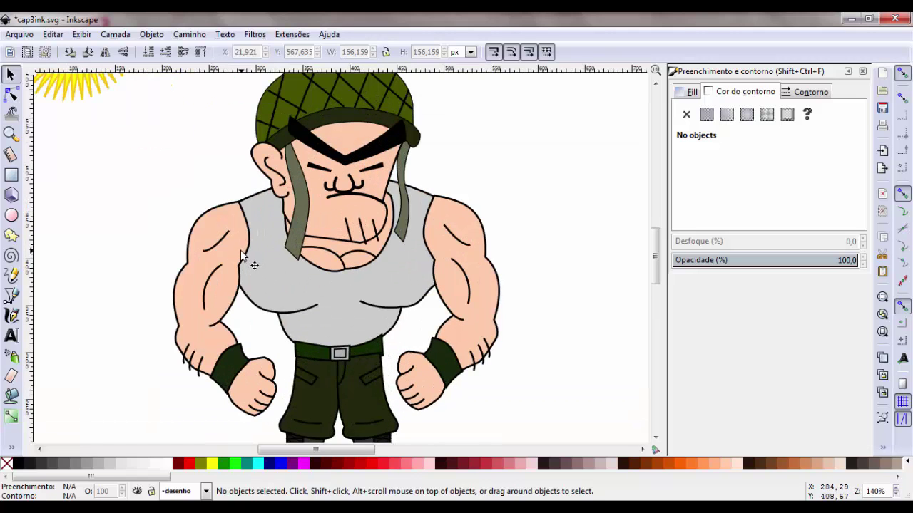
left_click_drag(244, 252, 340, 216)
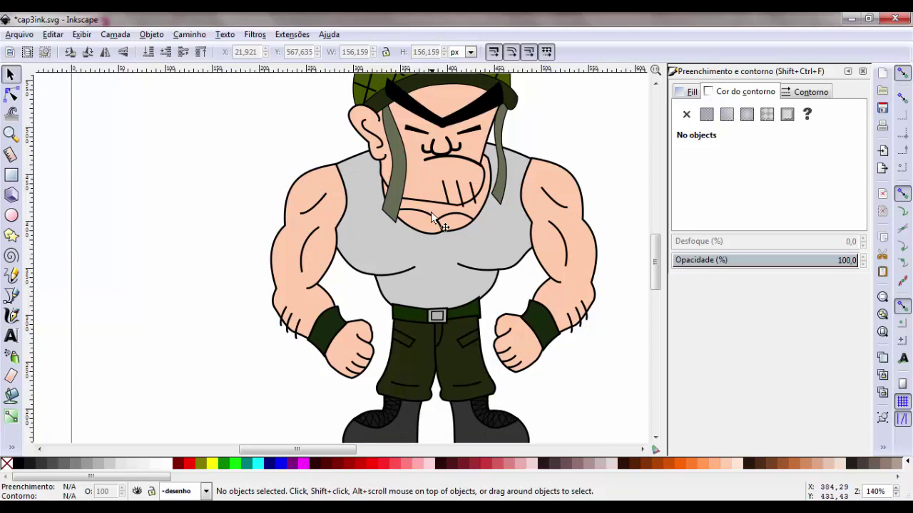
scroll(406, 157, "up", 2)
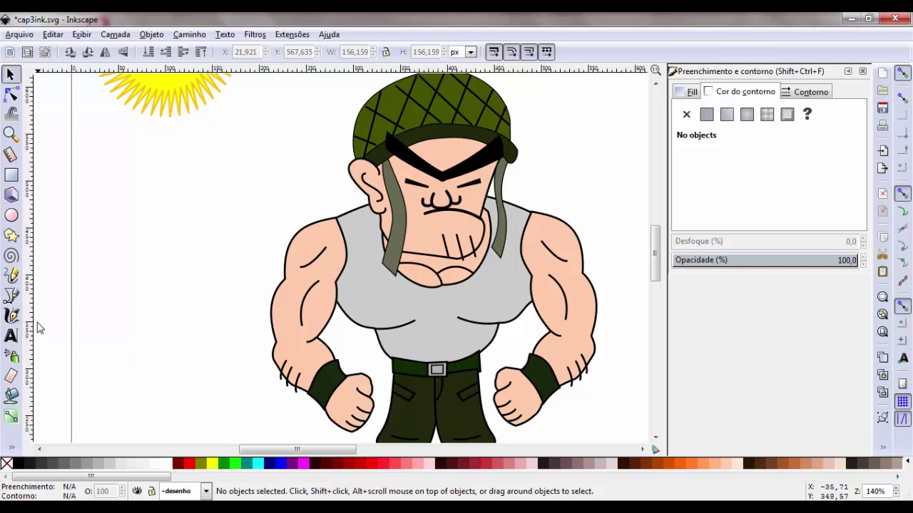
key("plus")
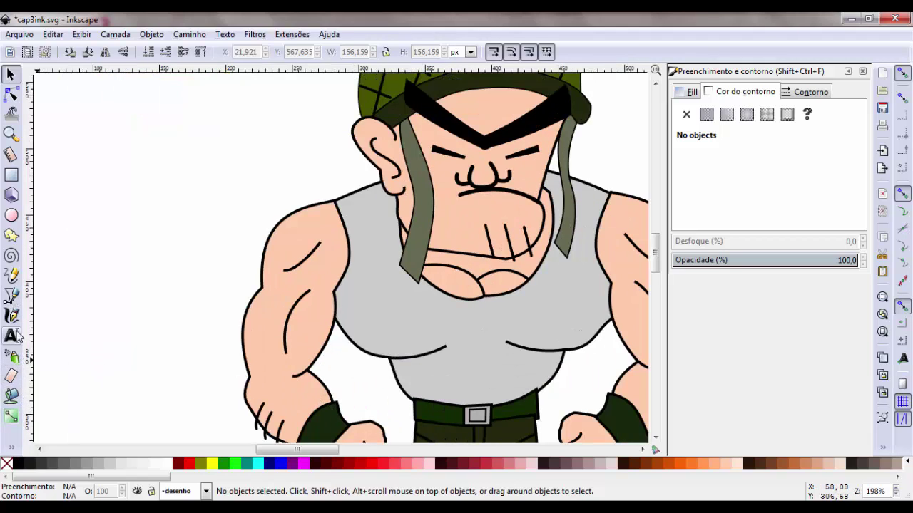
left_click(11, 295)
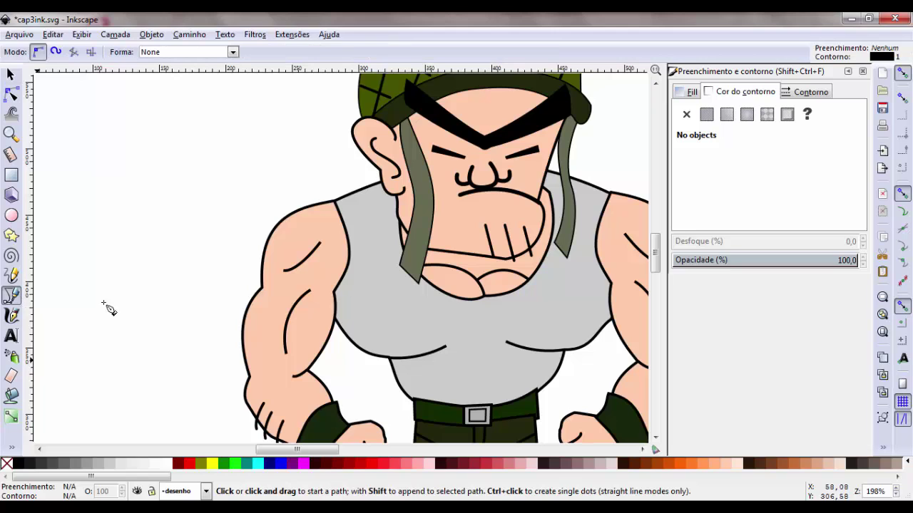
left_click(311, 219)
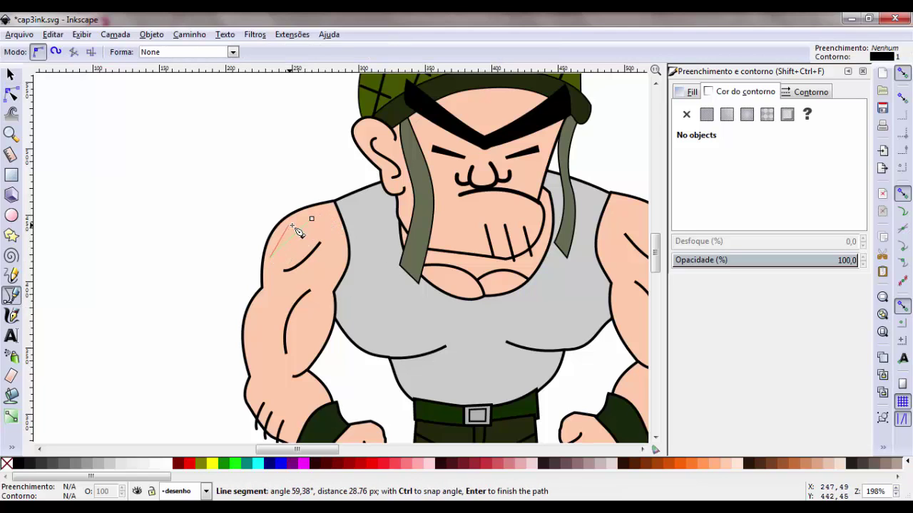
mouse_move(313, 219)
left_mouse_down()
mouse_move(346, 223)
mouse_move(351, 232)
left_mouse_up()
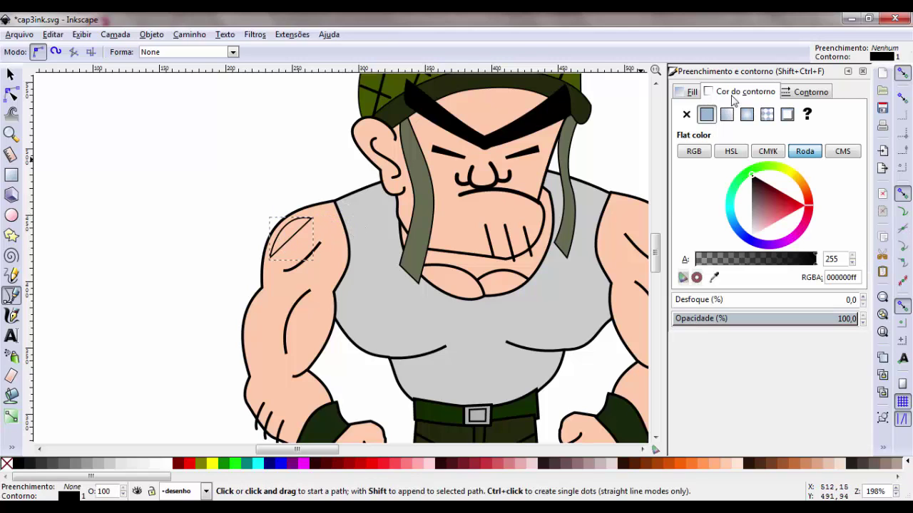
Step: Remove the shoulder highlight's outline and try white and light peach fills
left_click(686, 114)
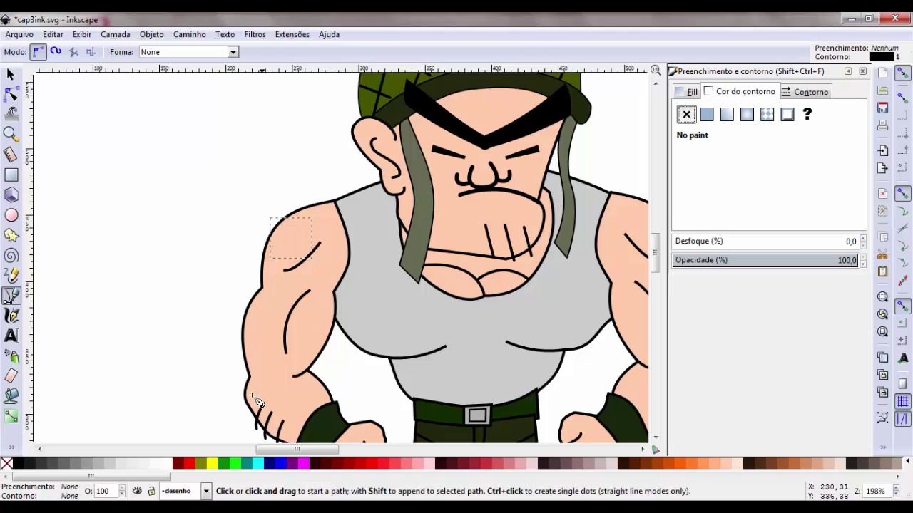
left_click(170, 464)
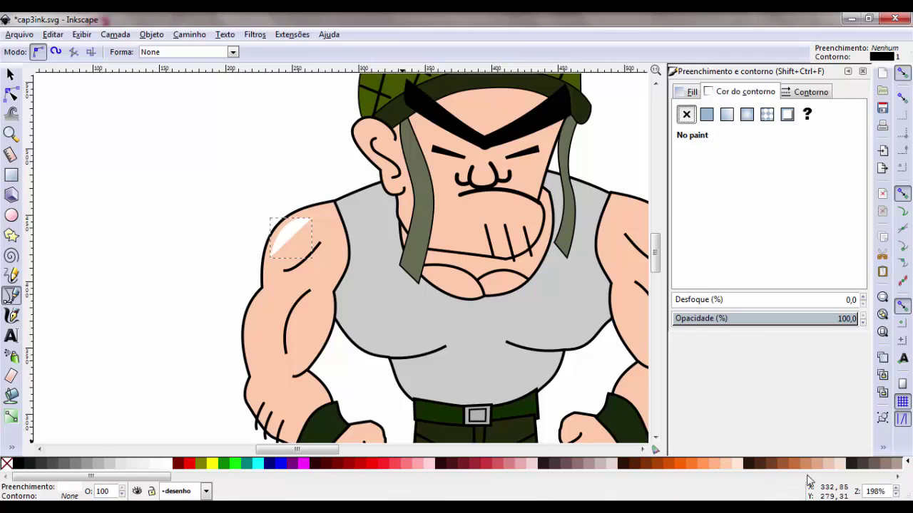
left_click(738, 464)
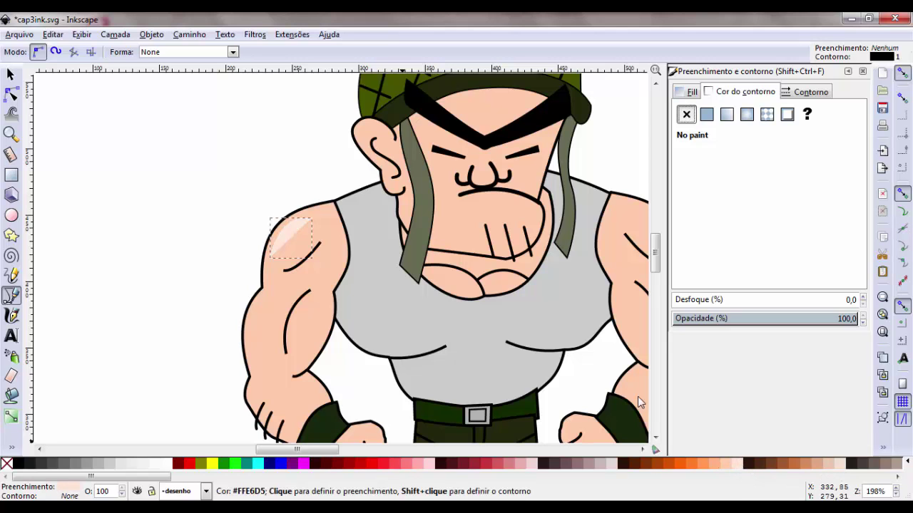
mouse_move(330, 450)
left_mouse_down()
mouse_move(371, 450)
mouse_move(299, 450)
left_mouse_up()
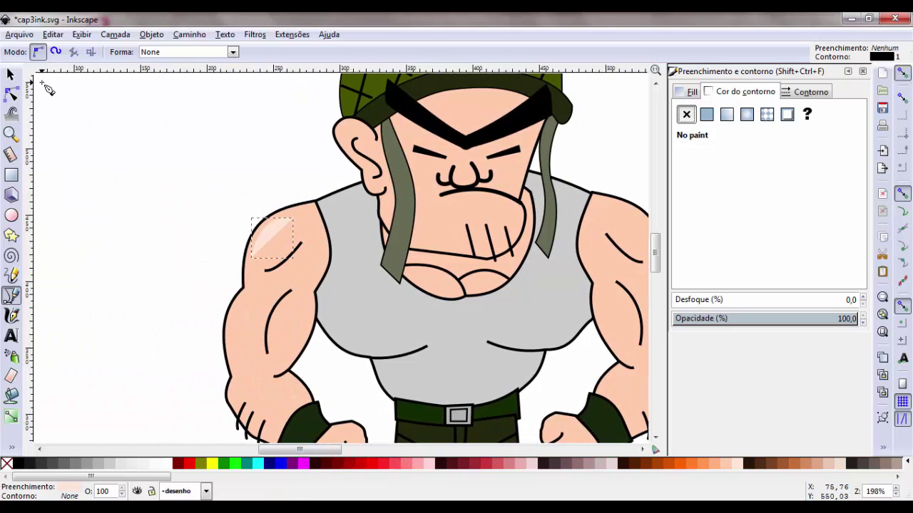
Step: Reselect the shoulder highlight and fill it white
left_click(11, 75)
left_click(218, 190)
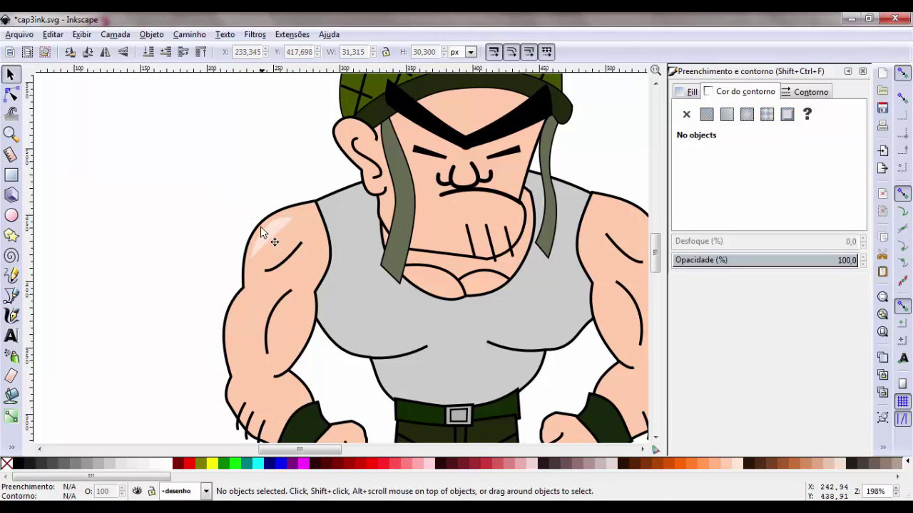
left_click(267, 238)
left_click(171, 465)
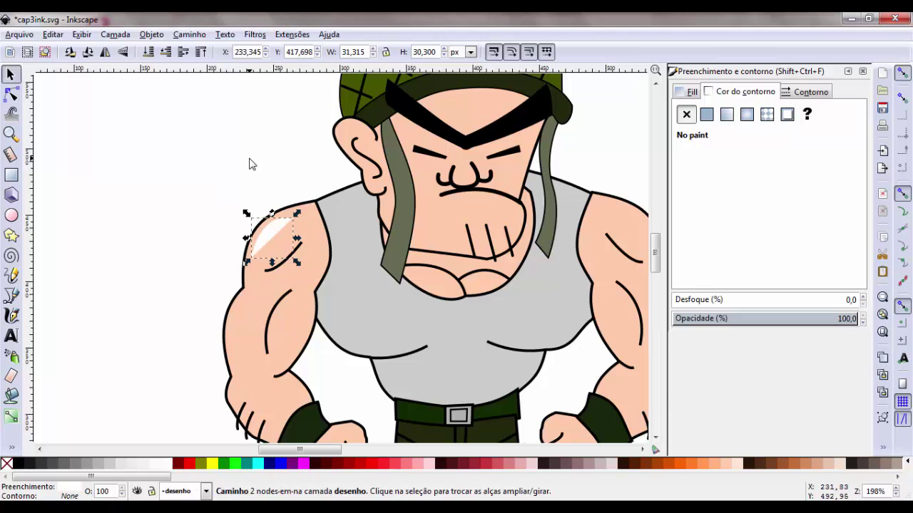
left_click(249, 163)
Step: Draw a thin triangular highlight on the helmet's left side and nudge it slightly up-left
scroll(300, 215, "up", 4)
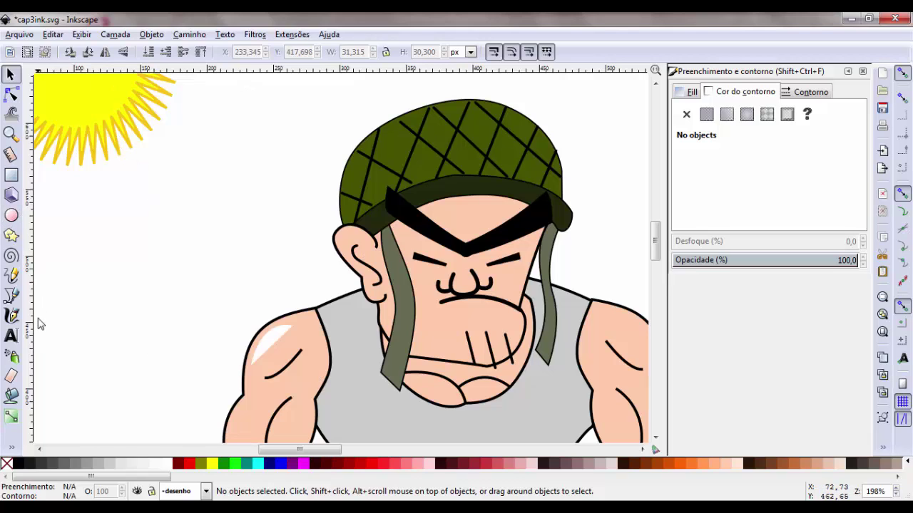
left_click(354, 160)
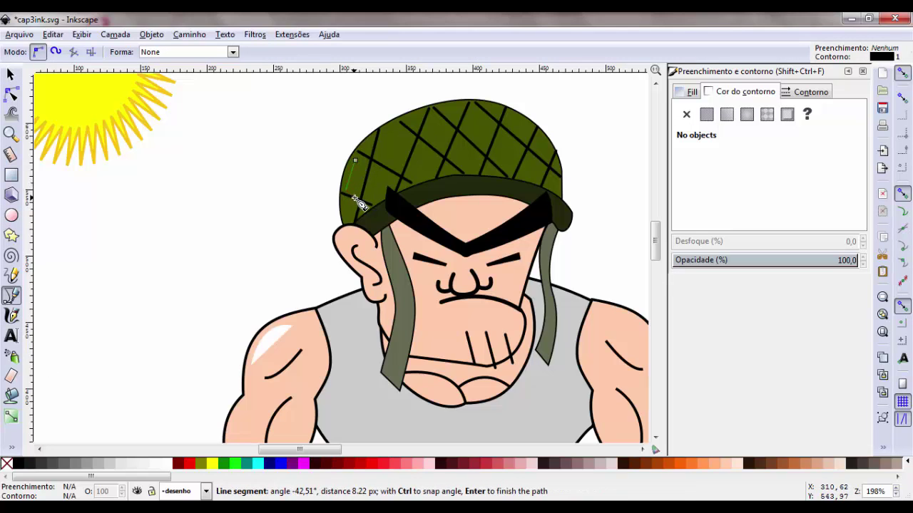
left_click(357, 197)
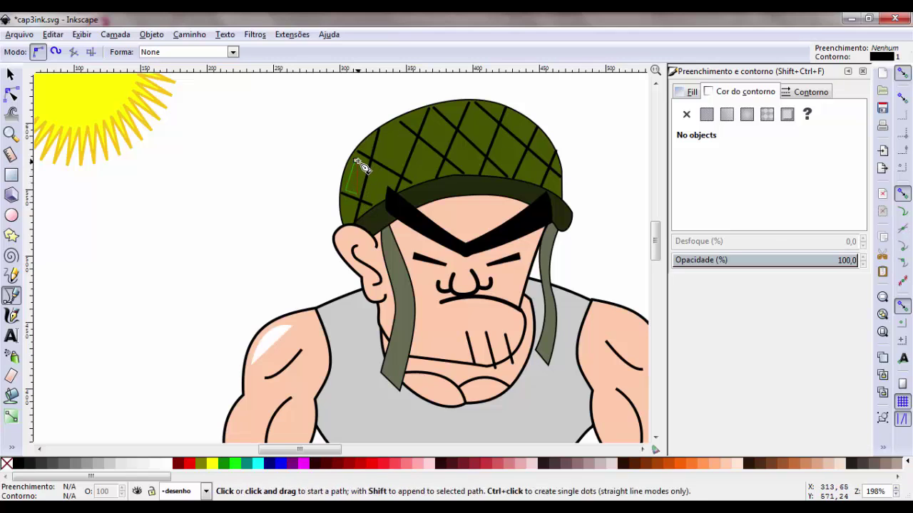
left_click(354, 161)
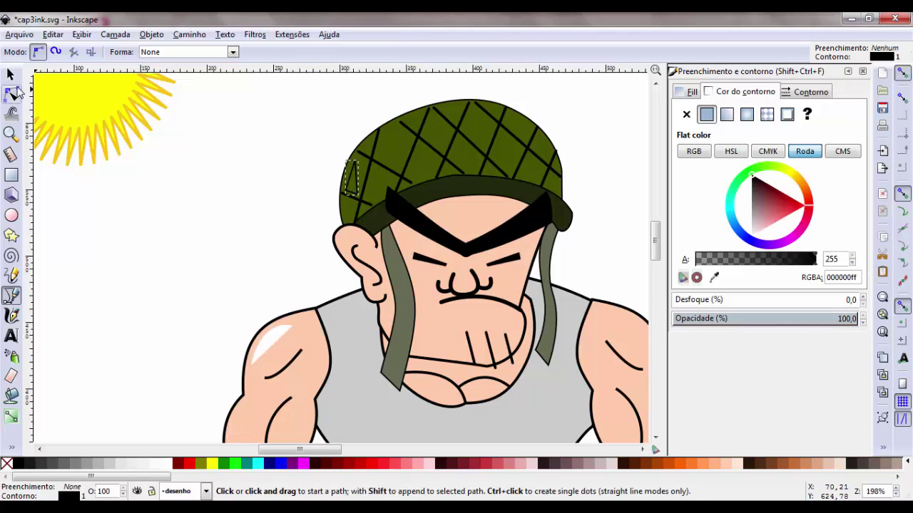
key("s")
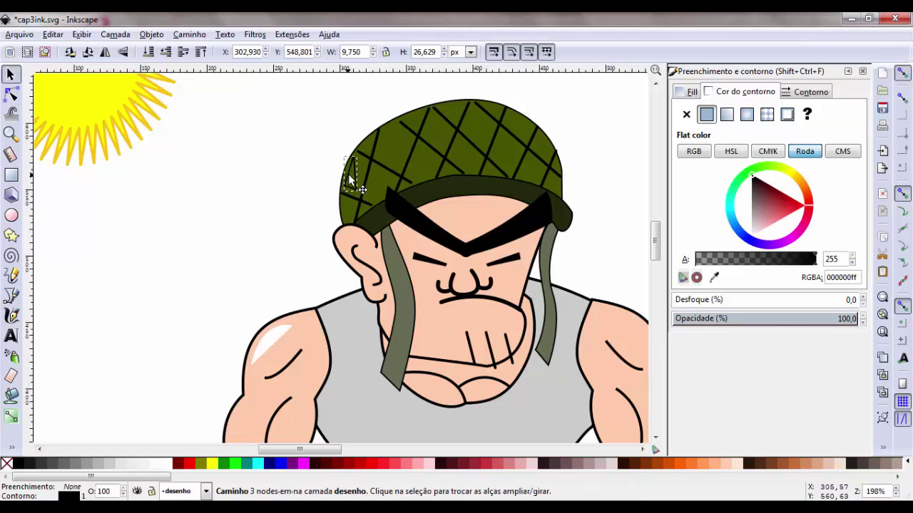
left_click_drag(350, 185, 349, 181)
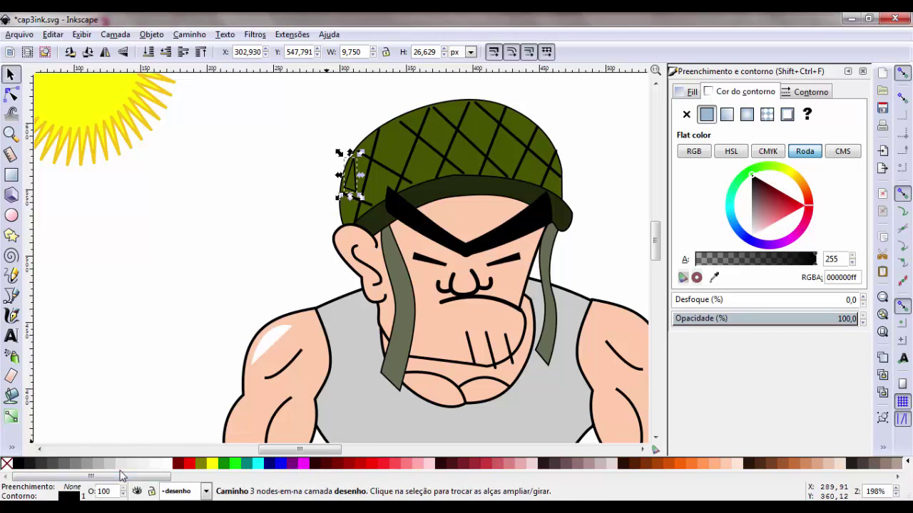
Step: Colour the helmet highlight light yellow-green and remove its outline
left_click(10, 447)
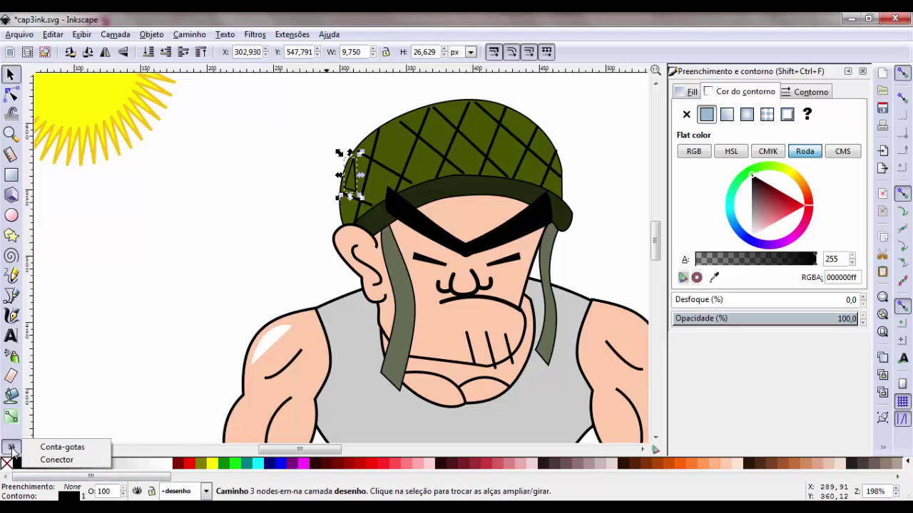
left_click(52, 447)
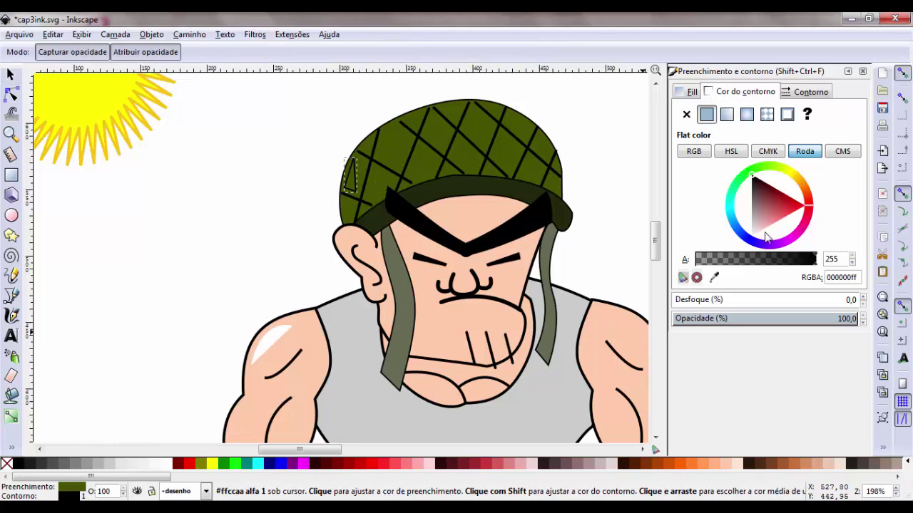
left_click(683, 92)
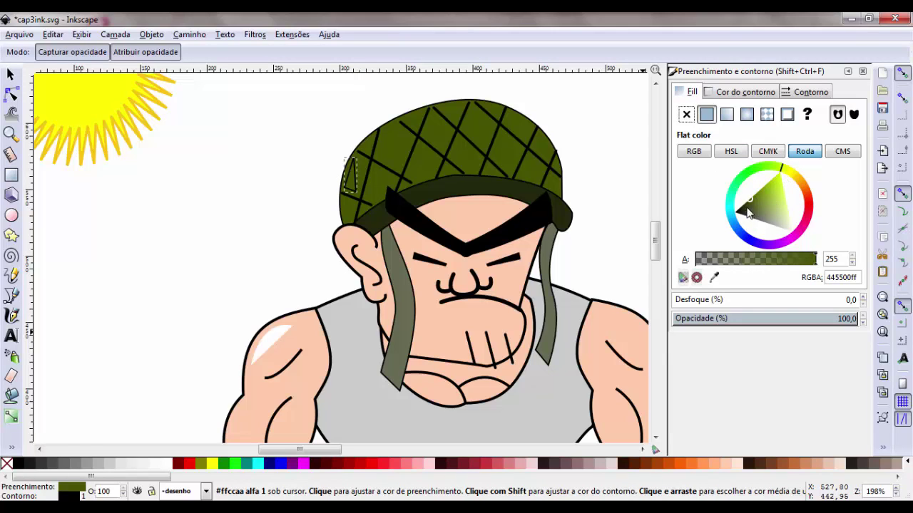
mouse_move(757, 194)
left_mouse_down()
mouse_move(785, 182)
mouse_move(759, 186)
left_mouse_up()
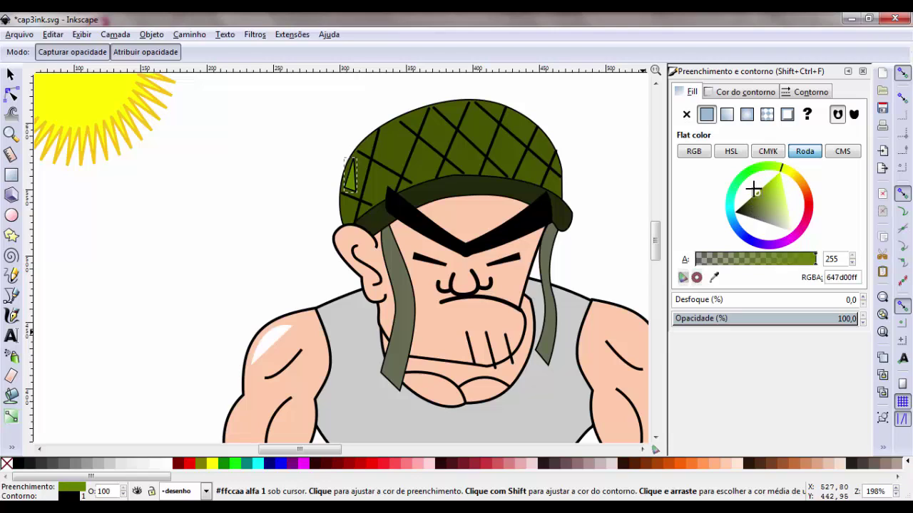
left_click(745, 93)
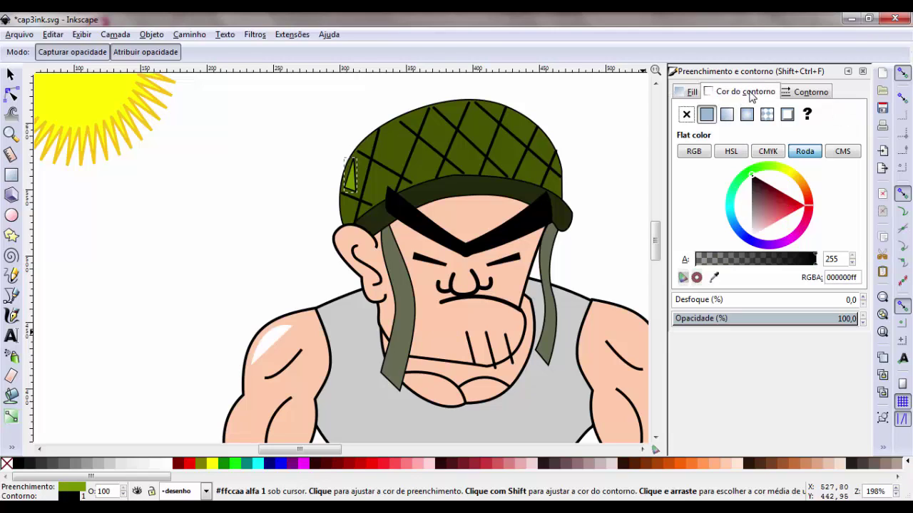
left_click(686, 114)
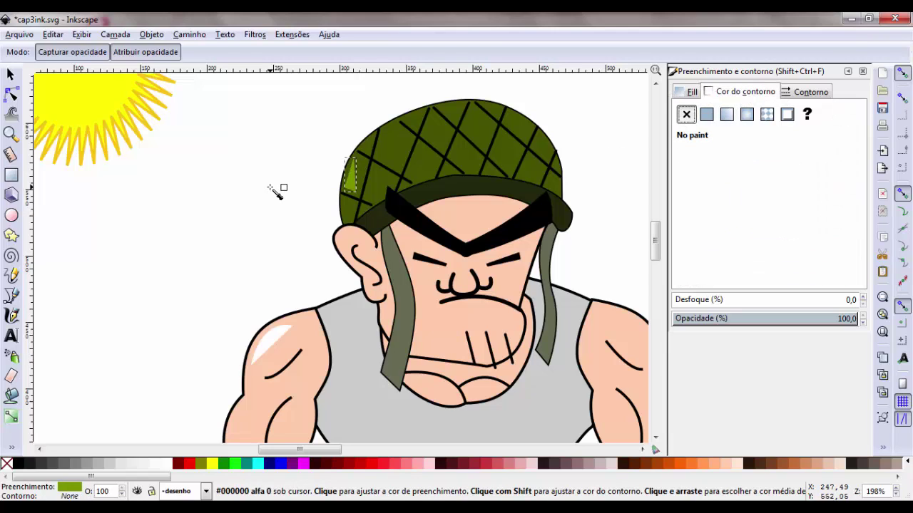
Step: Deselect the helmet highlight, inspect its nodes, then deselect it again
left_click(10, 75)
left_click(248, 230)
scroll(390, 302, "down", 2)
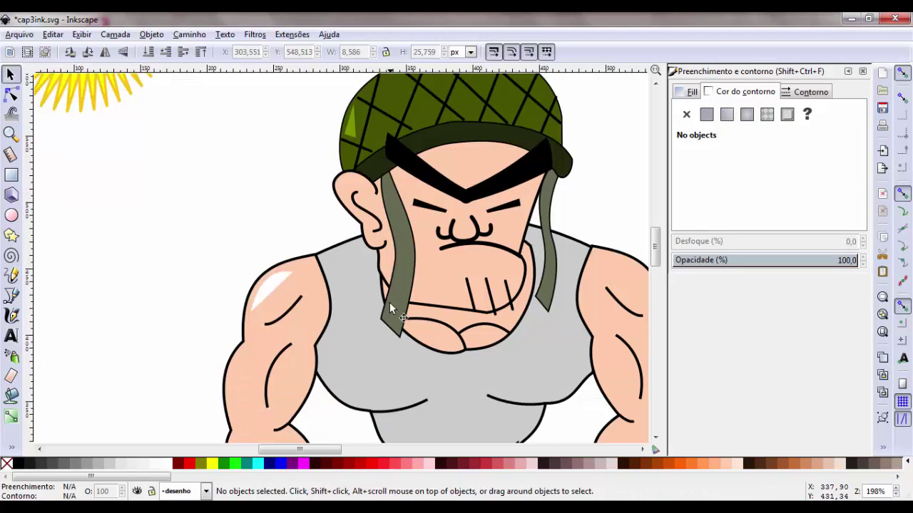
scroll(438, 166, "up", 2)
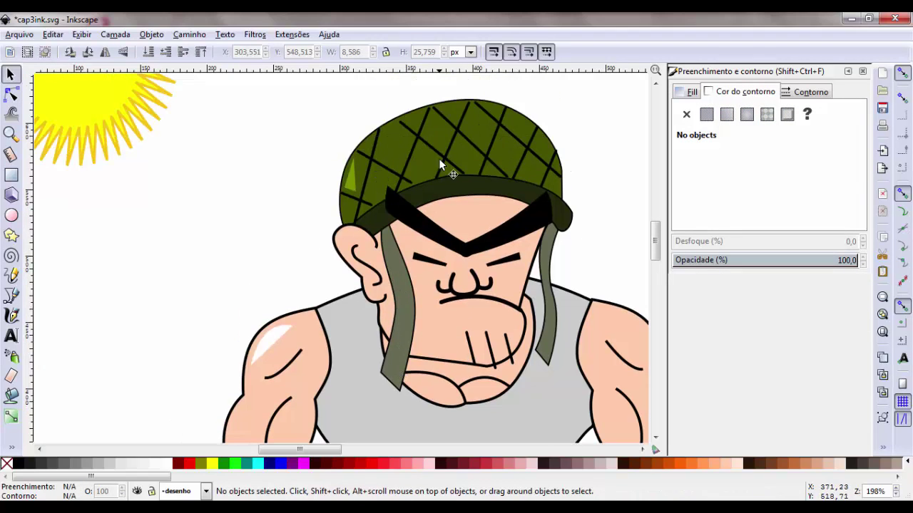
double_click(351, 184)
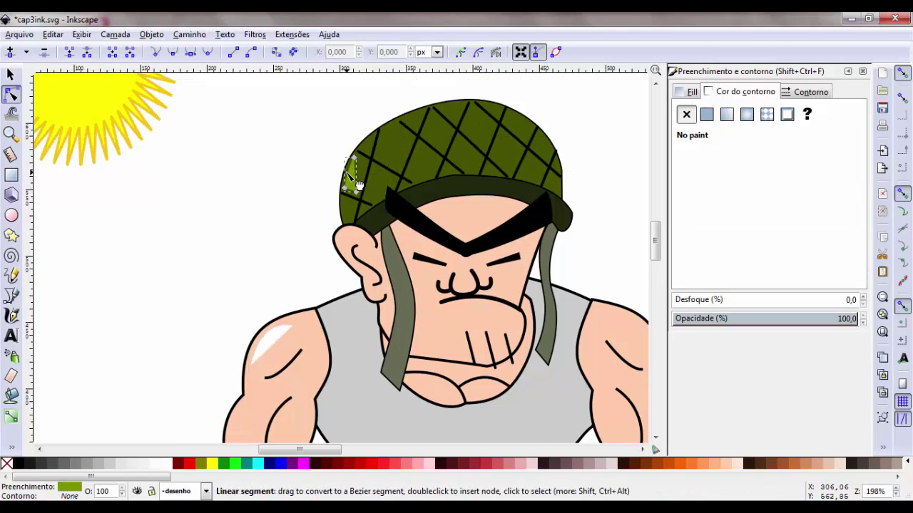
key("s")
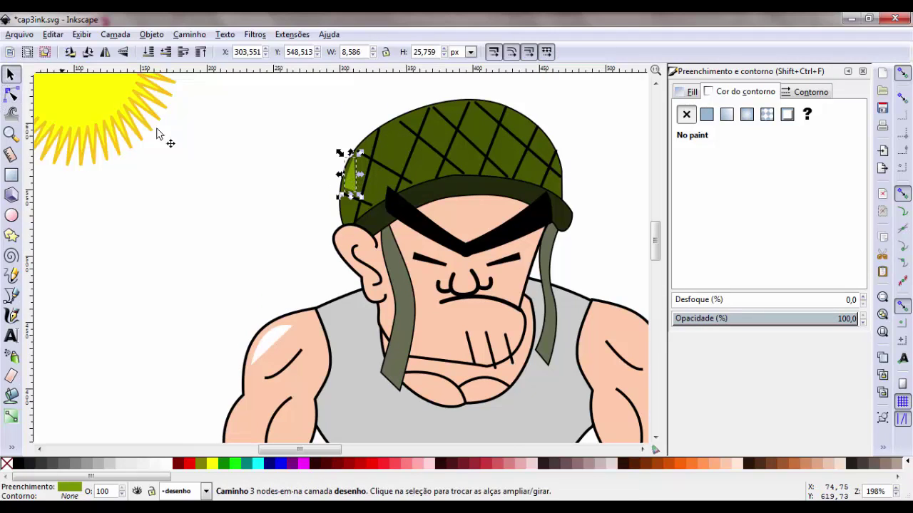
left_click(278, 184)
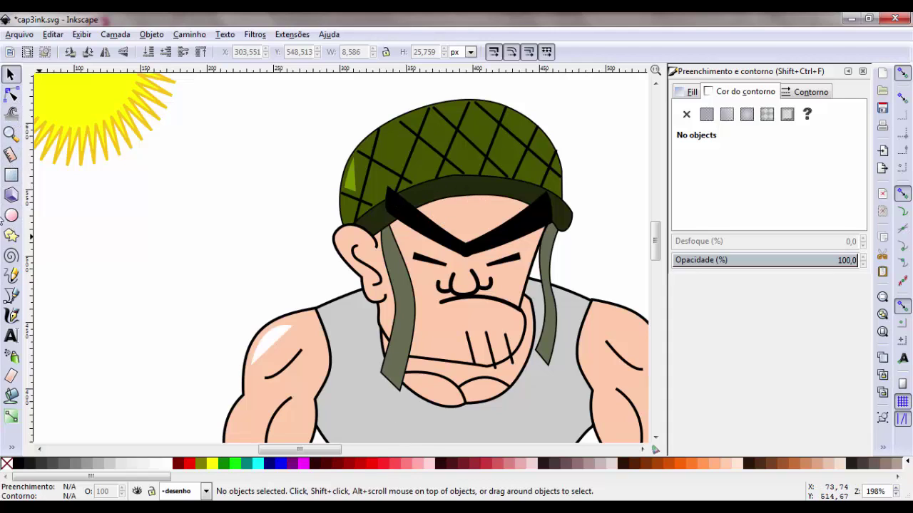
Step: Draw a curved highlight shape along the helmet brim with a solid fill
left_click(13, 296)
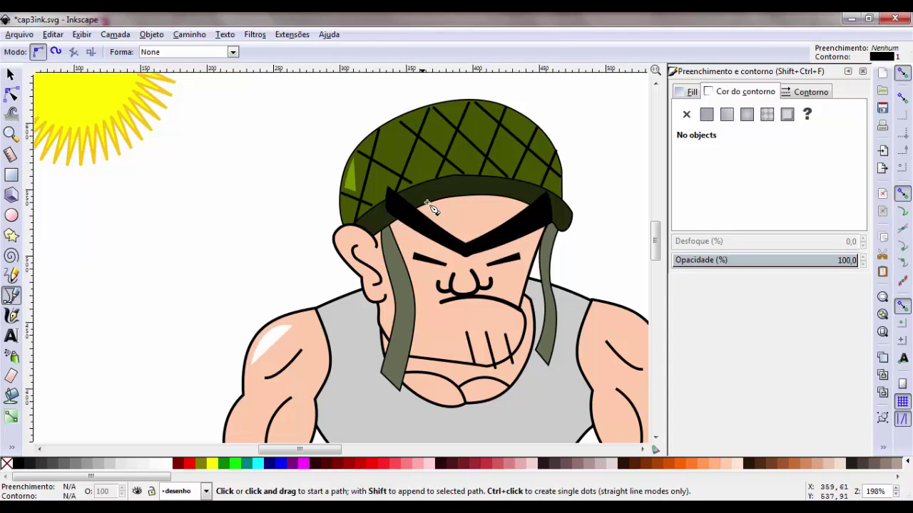
left_click(473, 180)
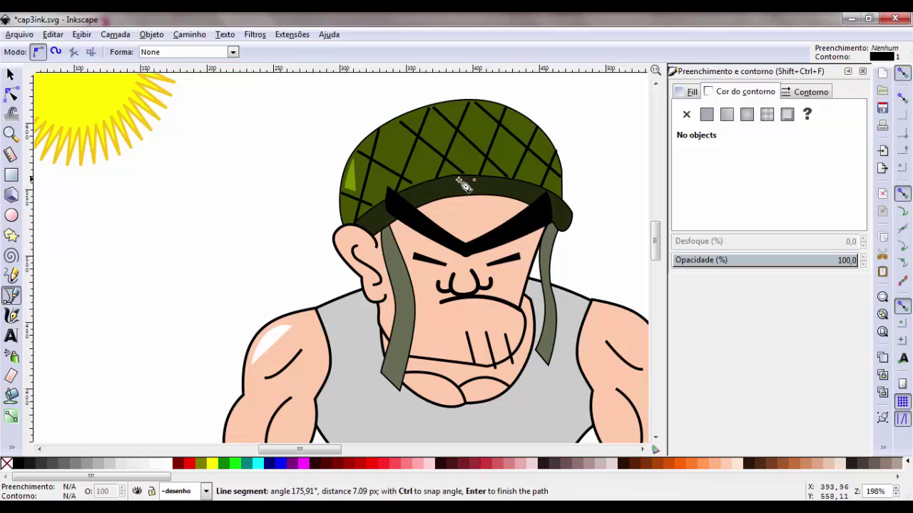
left_click(408, 200)
left_click_drag(473, 180, 519, 182)
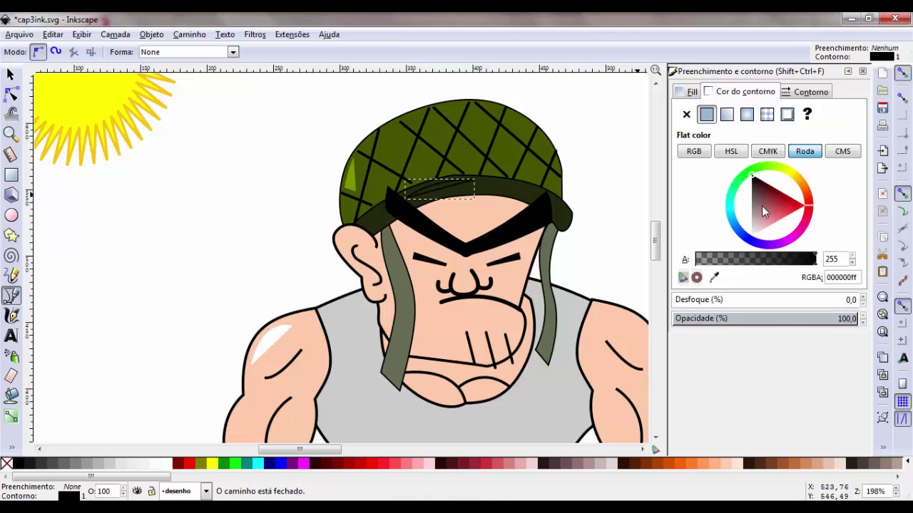
left_click(692, 93)
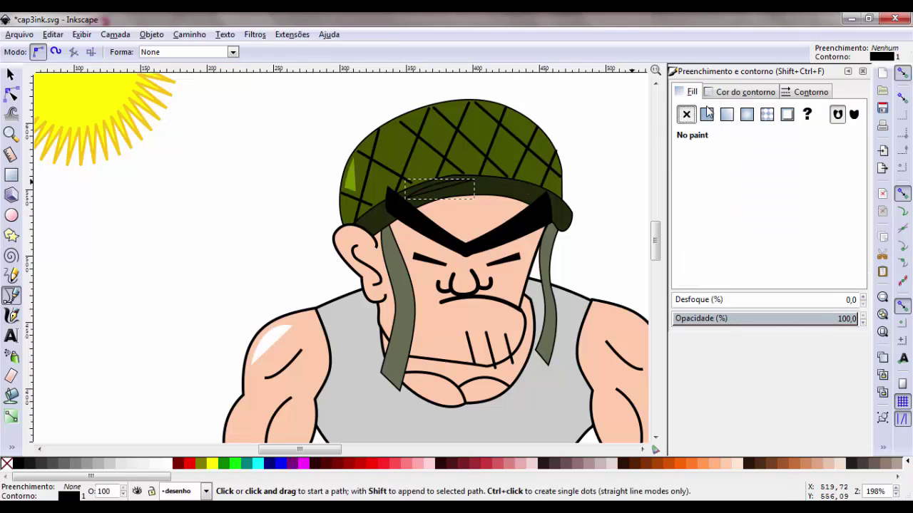
left_click(706, 114)
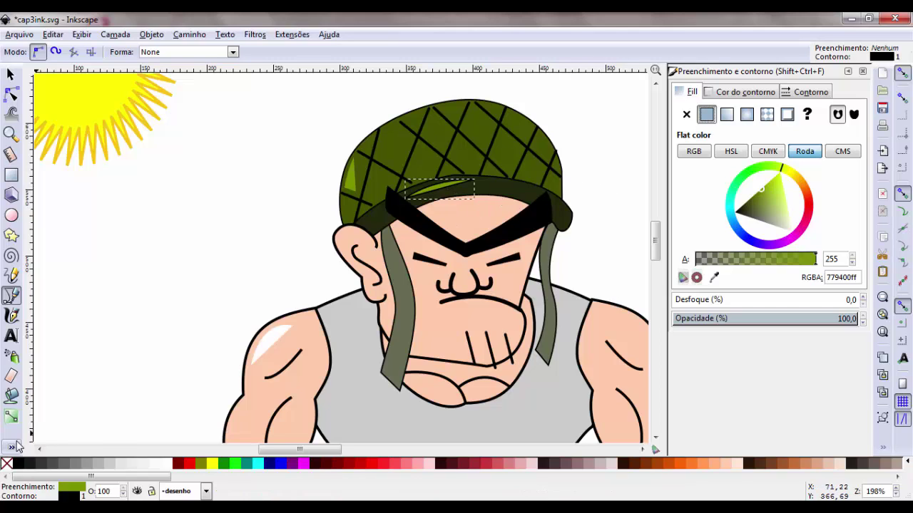
Step: Colour the brim highlight pale olive green (929f62ff) and remove its outline
left_click(11, 448)
left_click(53, 443)
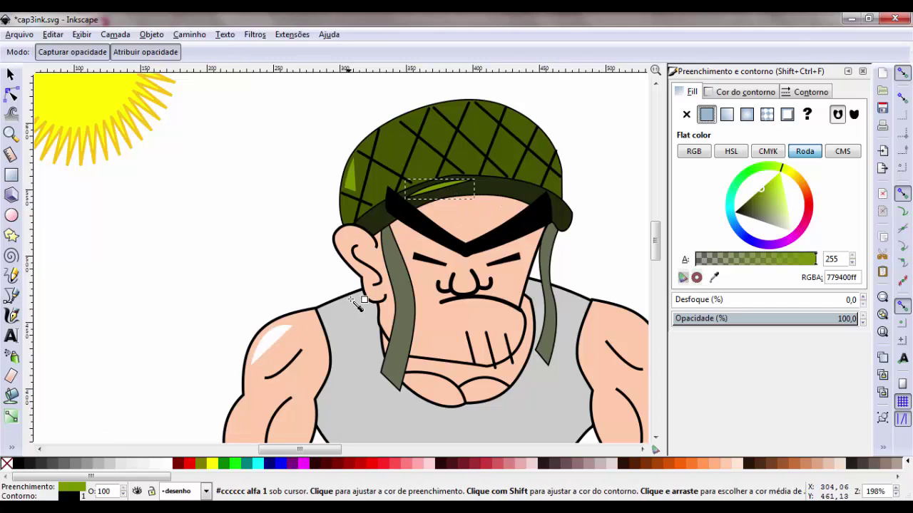
left_click(381, 225)
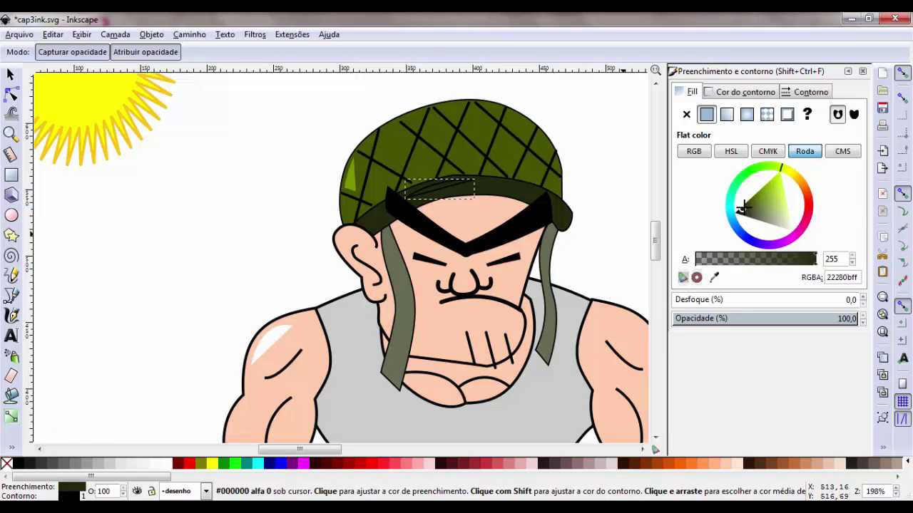
left_click_drag(742, 207, 753, 197)
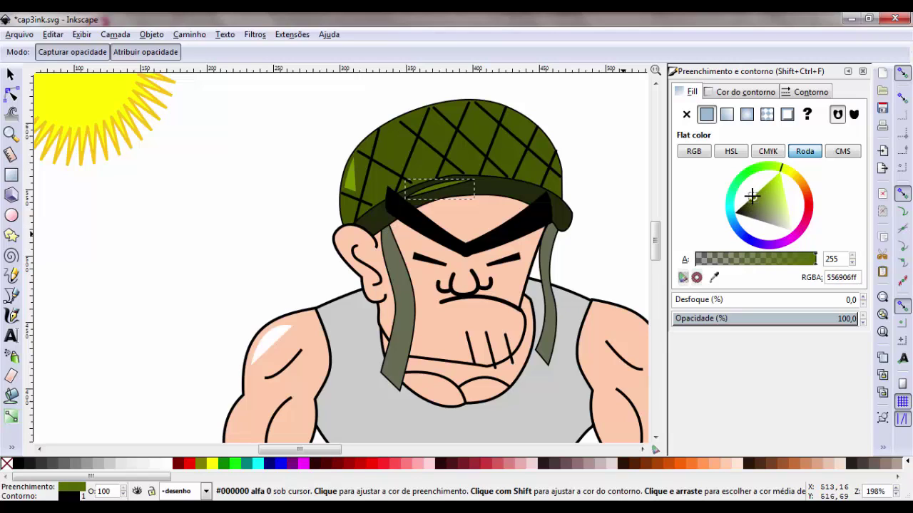
left_click_drag(753, 195, 766, 211)
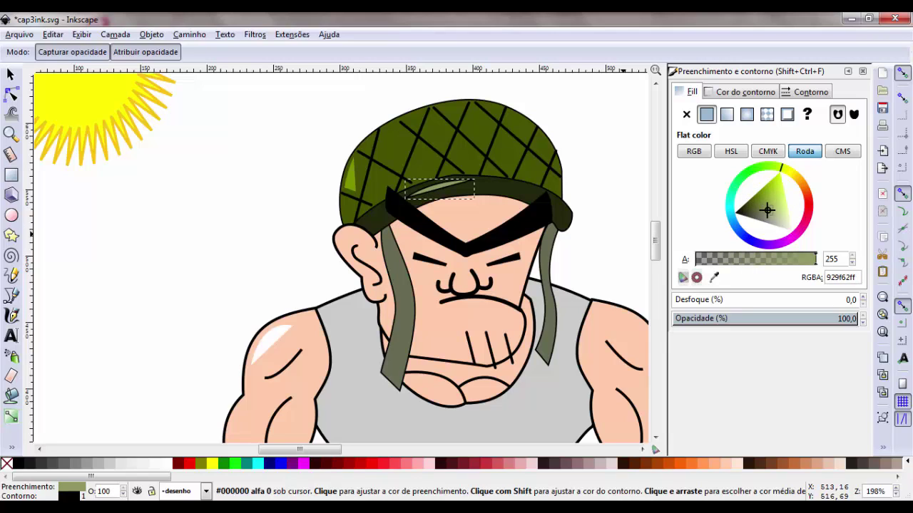
left_click(745, 92)
left_click(686, 114)
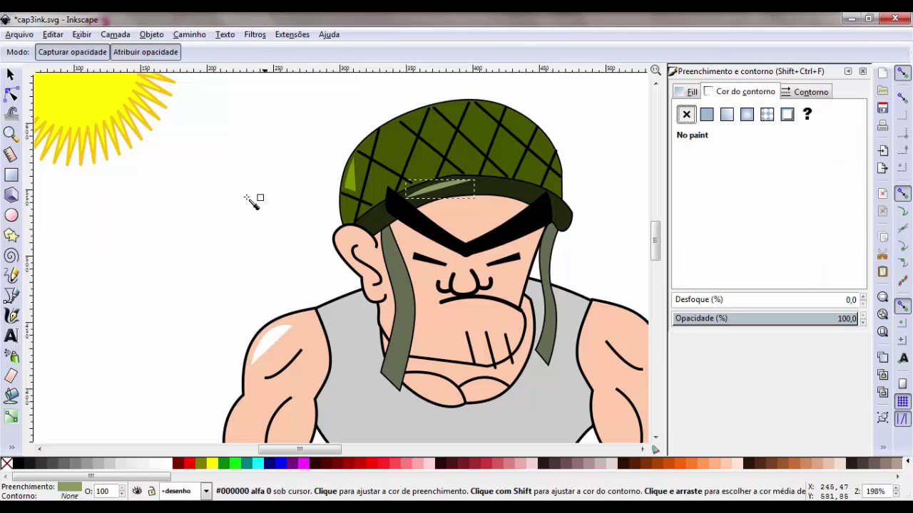
Step: Deselect the brim highlight and review the result
left_click(10, 75)
left_click(280, 217)
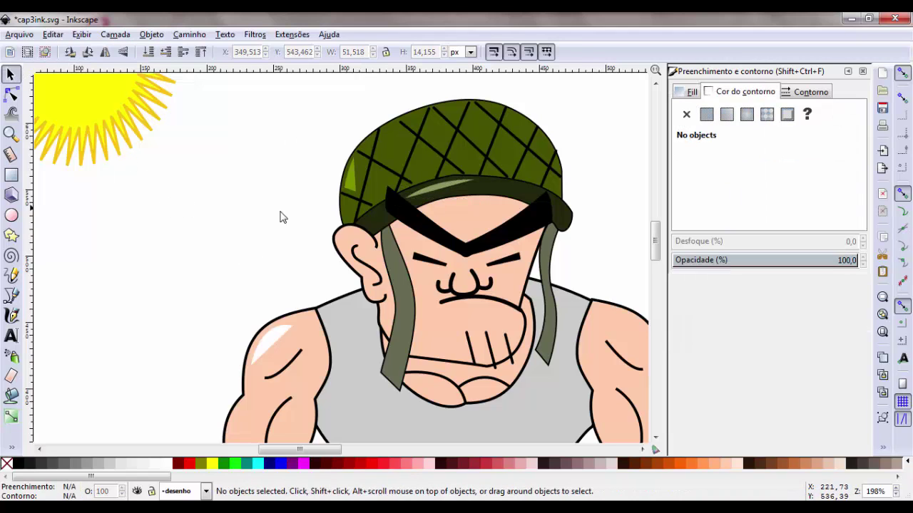
scroll(410, 288, "down", 2)
scroll(413, 288, "down", 4)
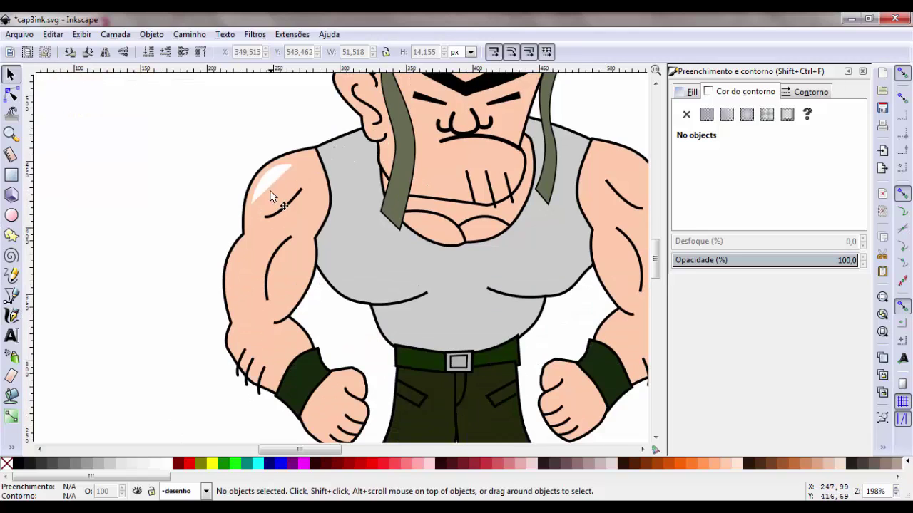
scroll(249, 239, "up", 4)
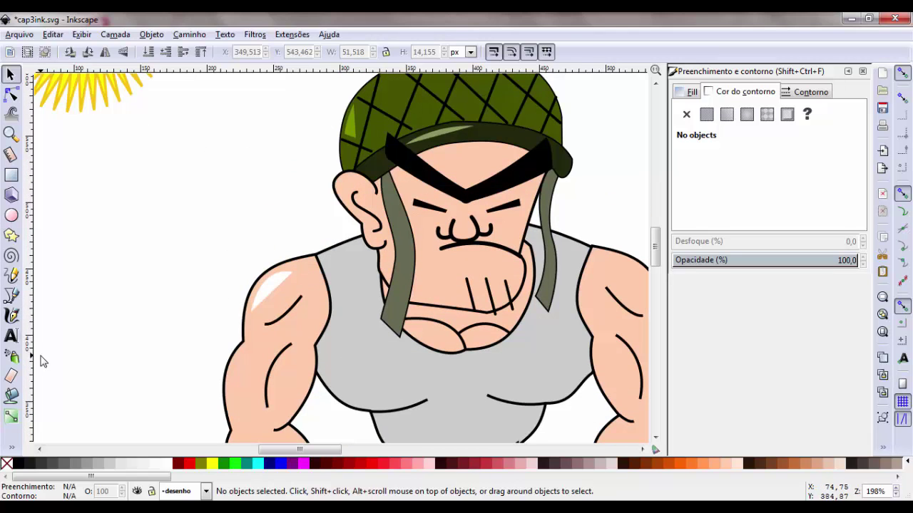
Step: Draw a triangle on the left shoulder strap of the tank top
left_click(10, 295)
left_click(356, 242)
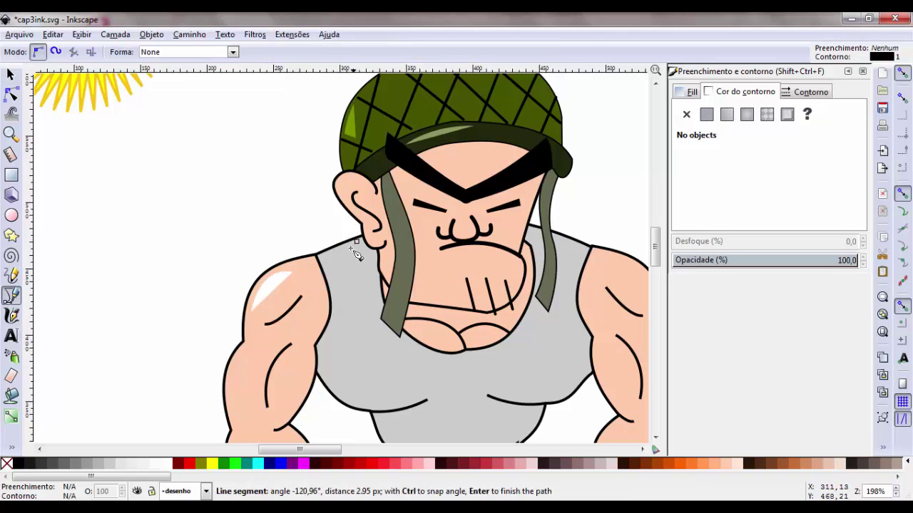
left_click(318, 254)
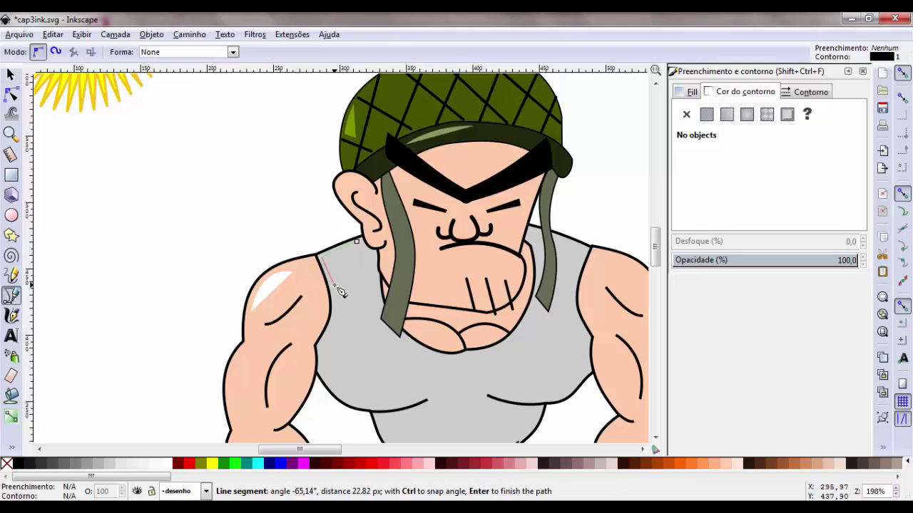
left_click(334, 283)
left_click(356, 243)
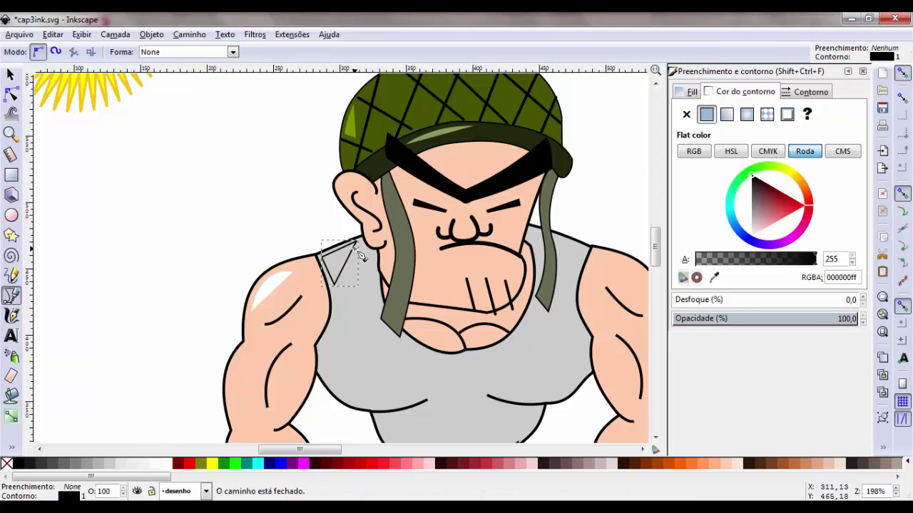
Step: Reselect the small triangle and bend one of its edges into a curve
left_click(10, 74)
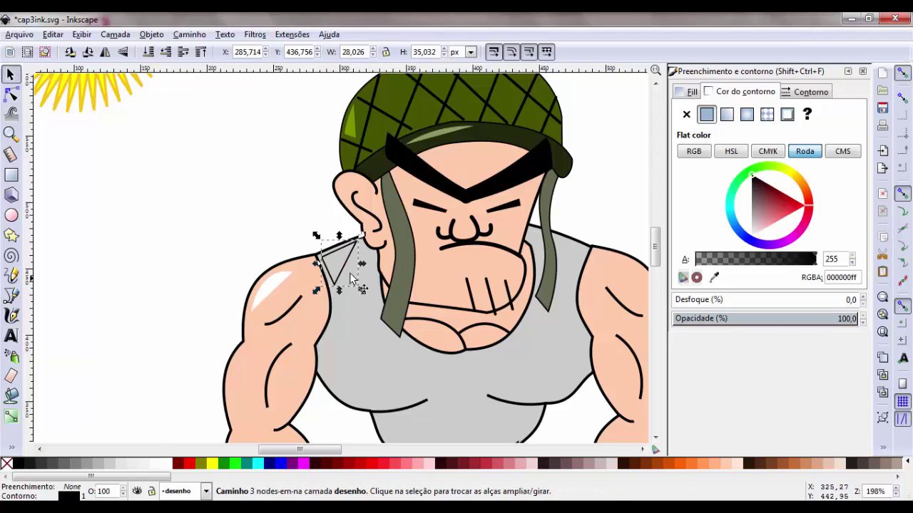
left_click(343, 262)
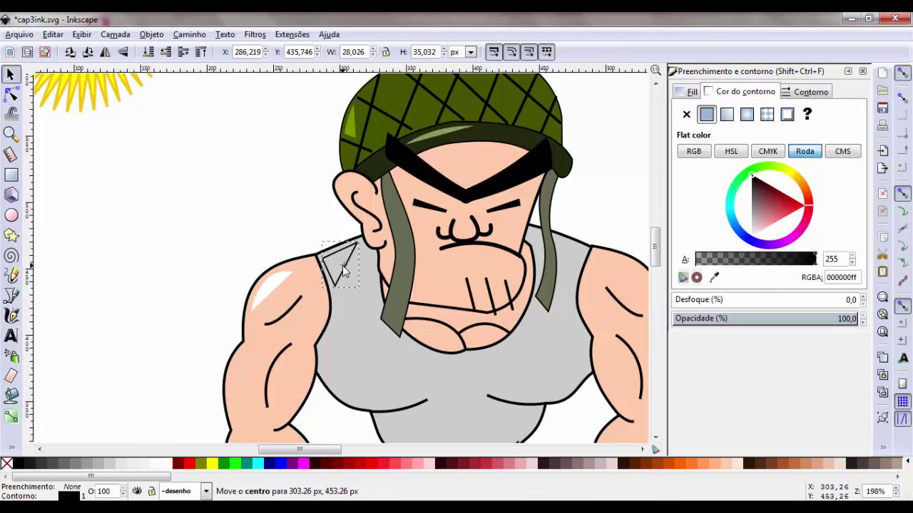
left_click(334, 264)
left_click(333, 268)
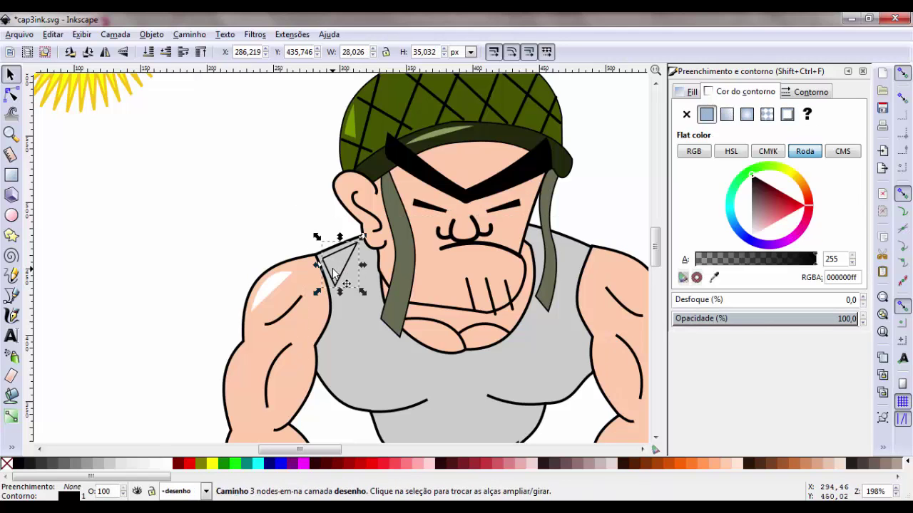
left_click(330, 270)
key("n")
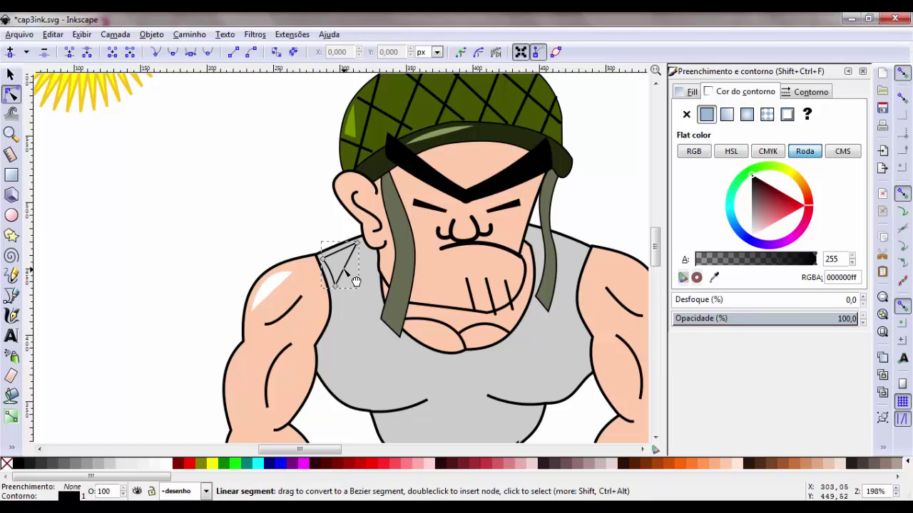
left_click_drag(348, 272, 351, 270)
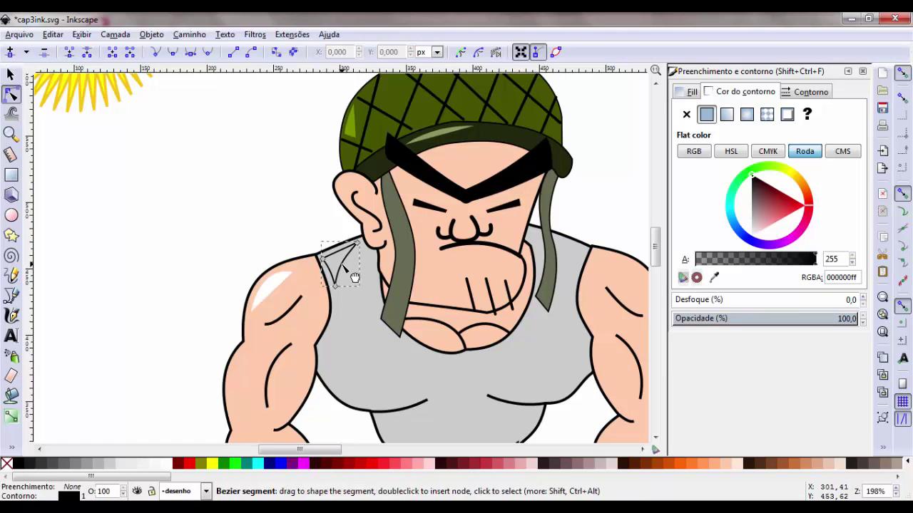
Step: Fill the triangle white and remove its outline
left_click(103, 464)
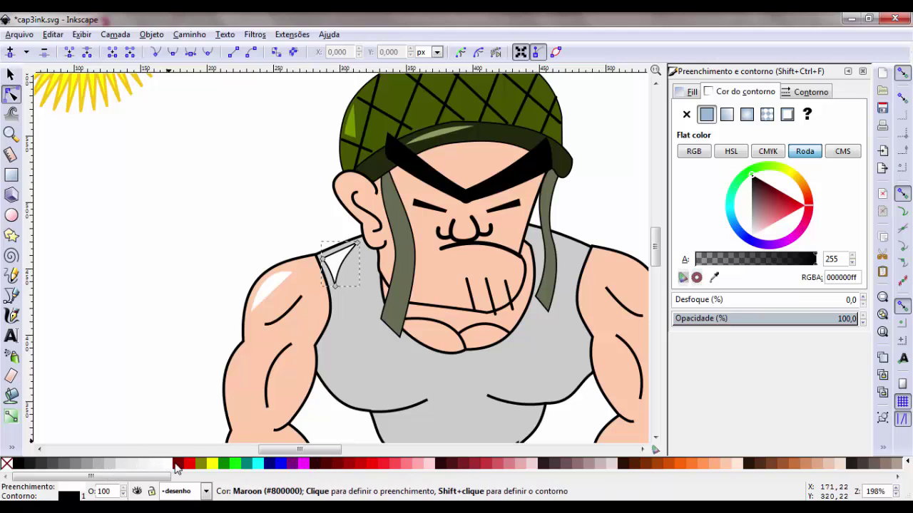
left_click(686, 114)
scroll(280, 321, "down", 4)
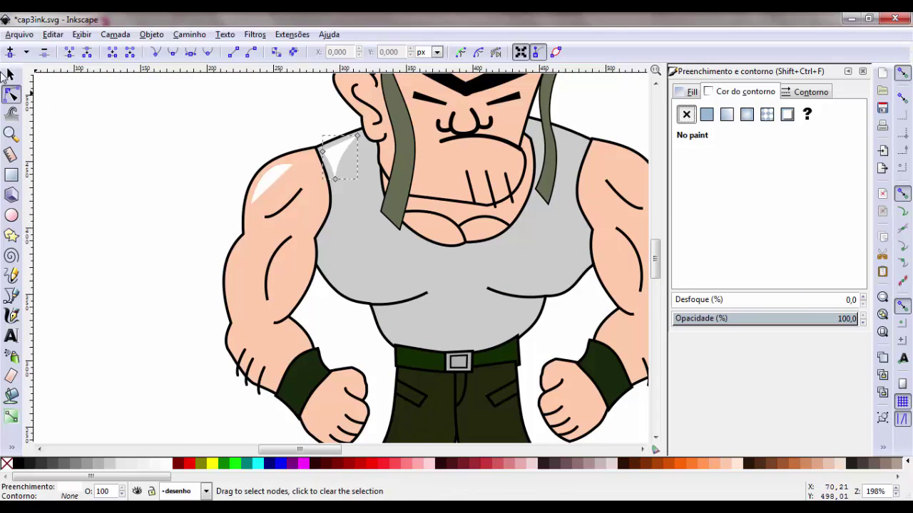
Step: Duplicate the upper-arm shine and place the copy near-vertical on the left arm
left_click(11, 74)
left_click(268, 187)
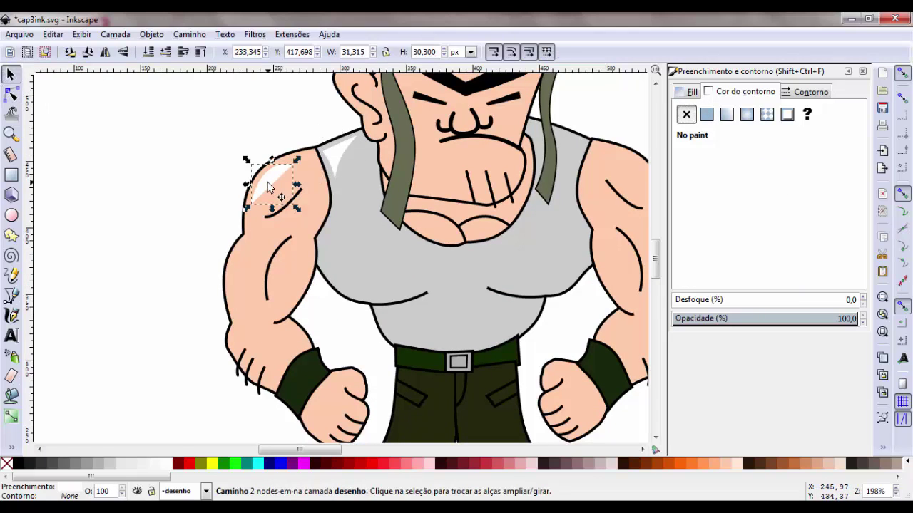
key("ctrl+d")
mouse_move(268, 186)
left_mouse_down()
mouse_move(248, 298)
mouse_move(264, 241)
left_mouse_up()
left_click(248, 298)
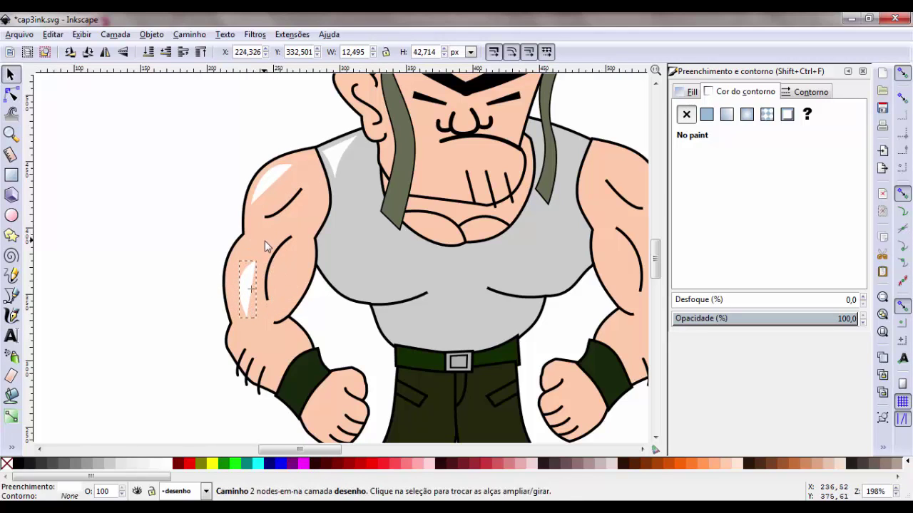
mouse_move(253, 278)
left_mouse_down()
mouse_move(247, 257)
mouse_move(243, 264)
left_mouse_up()
Step: Pull the copied highlight's bottom node slightly left
left_click(241, 289)
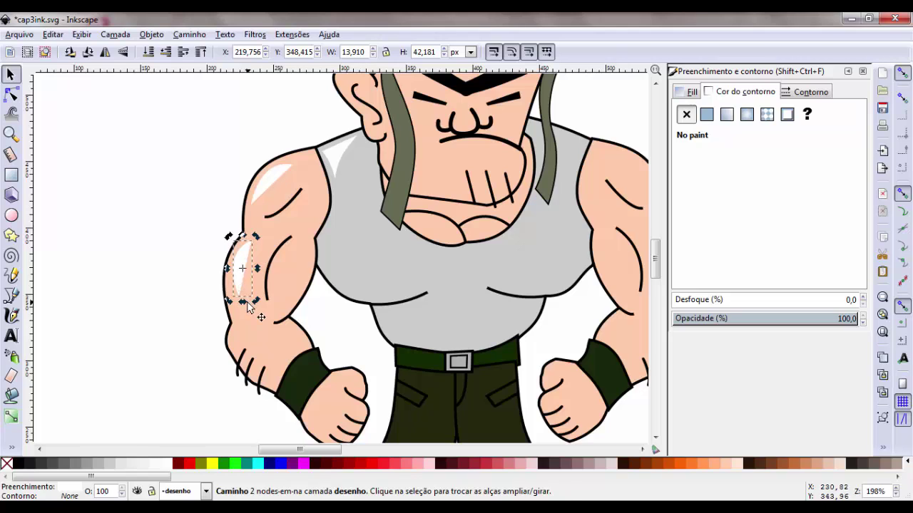
left_click(241, 288)
double_click(239, 286)
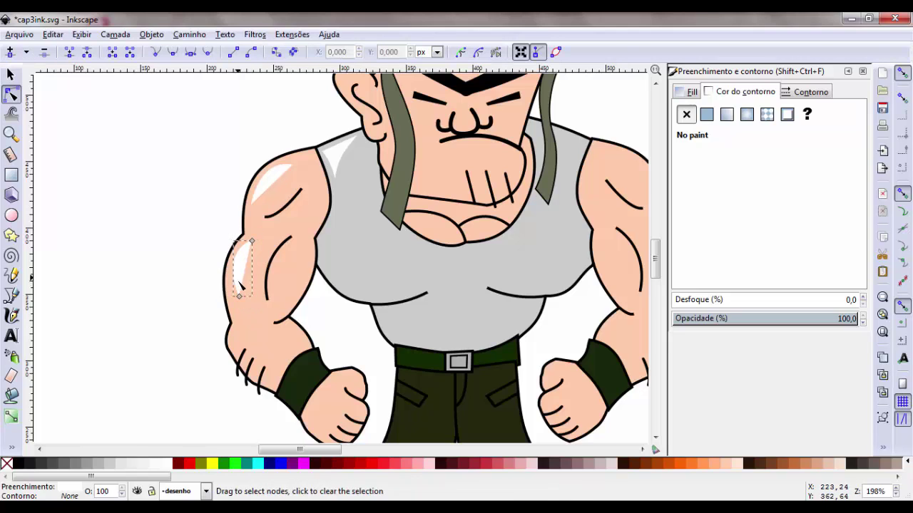
left_click_drag(244, 296, 232, 296)
left_click(11, 74)
left_click(130, 159)
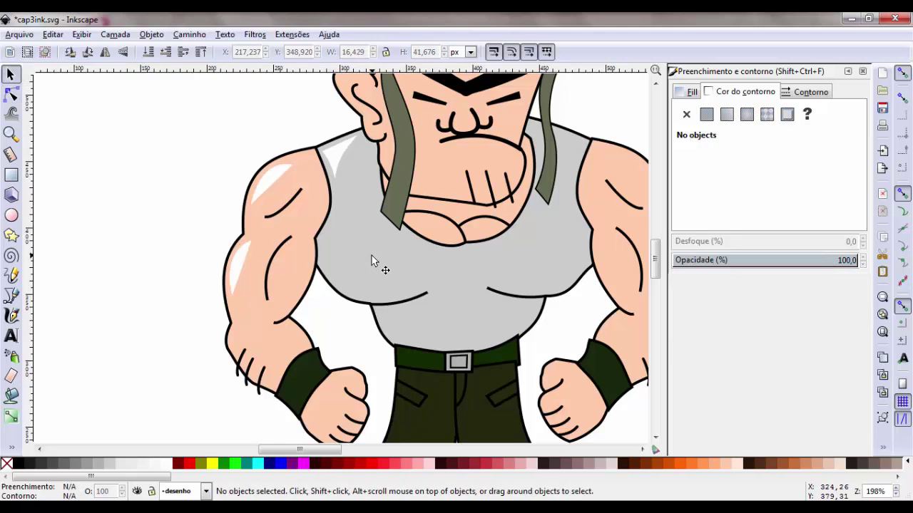
scroll(388, 268, "up", 2)
scroll(398, 320, "up", 4)
scroll(418, 320, "down", 4)
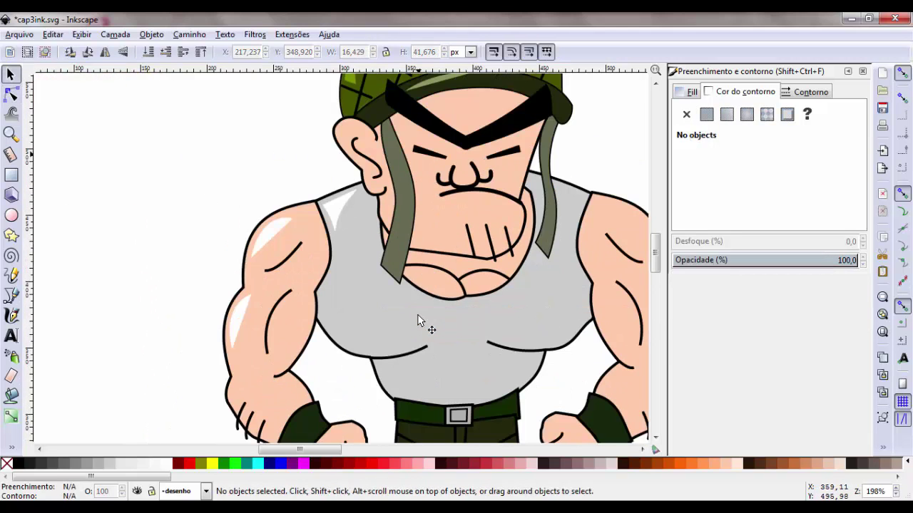
scroll(499, 214, "up", 2)
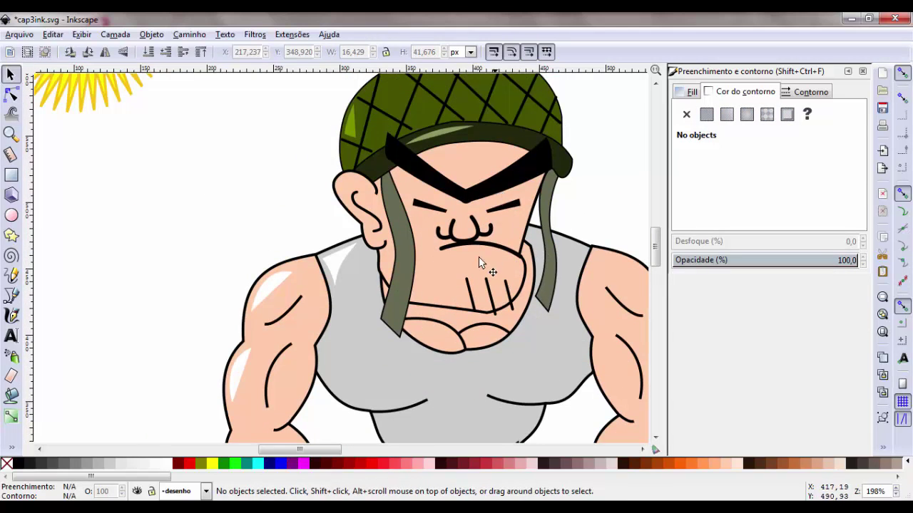
scroll(442, 235, "up", 3)
scroll(411, 266, "down", 1)
scroll(412, 266, "down", 4)
scroll(411, 265, "down", 5)
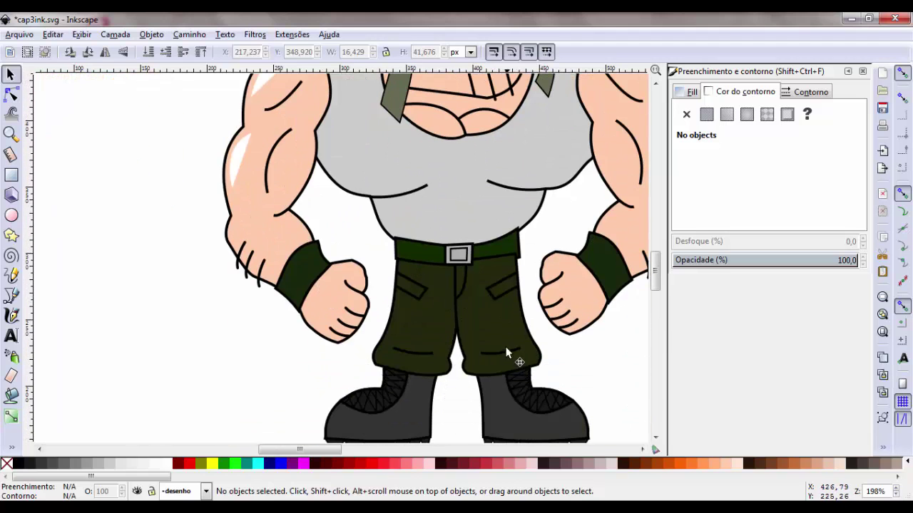
scroll(499, 352, "down", 2)
scroll(547, 258, "up", 4)
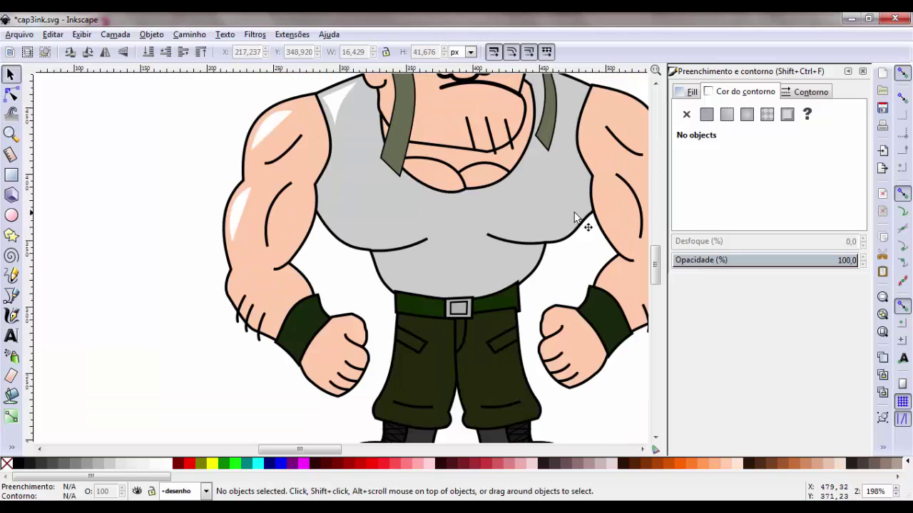
scroll(497, 272, "up", 4)
scroll(477, 338, "down", 2)
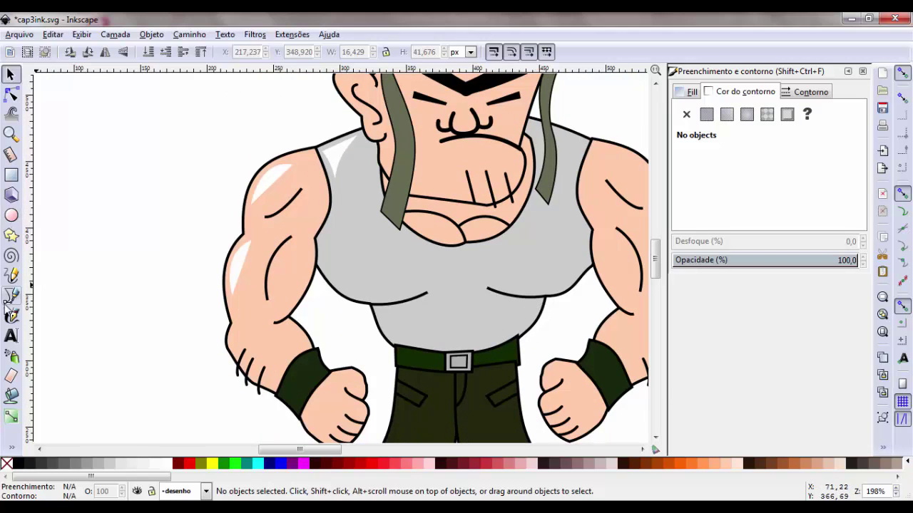
Step: Draw a curved blade-shaped shadow above the belt on the tank top's lower right, filled grey
left_click(12, 94)
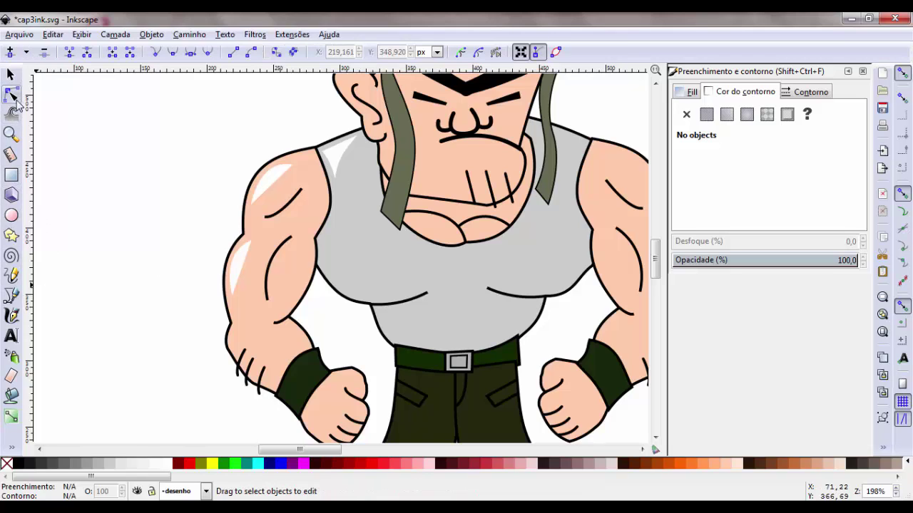
left_click(12, 295)
left_click(529, 306)
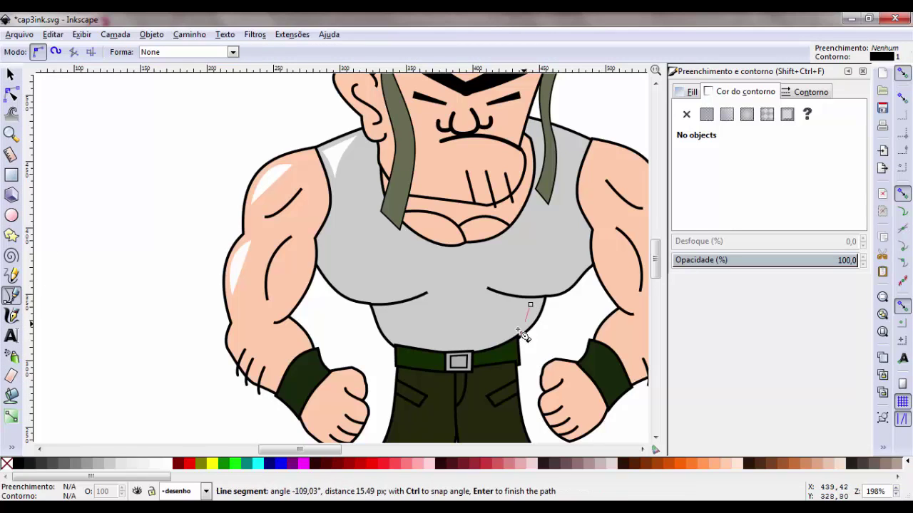
left_click(485, 350)
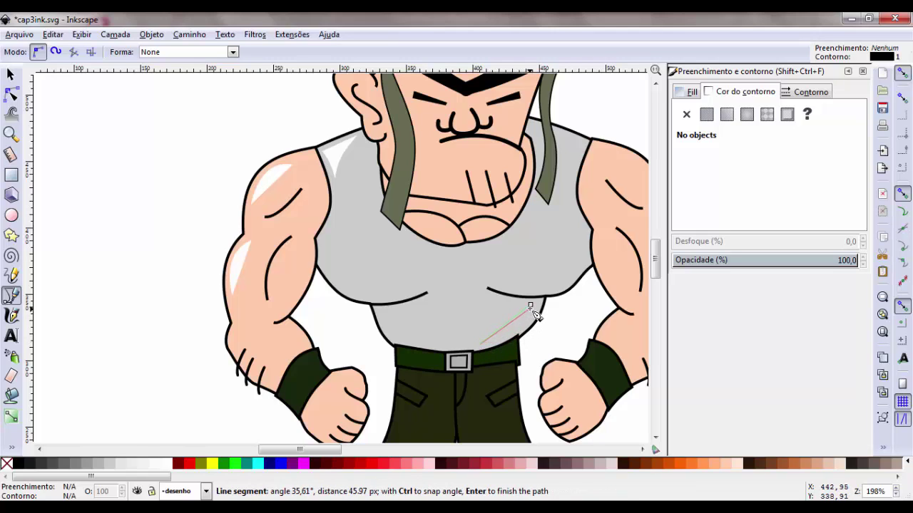
left_click_drag(530, 305, 520, 285)
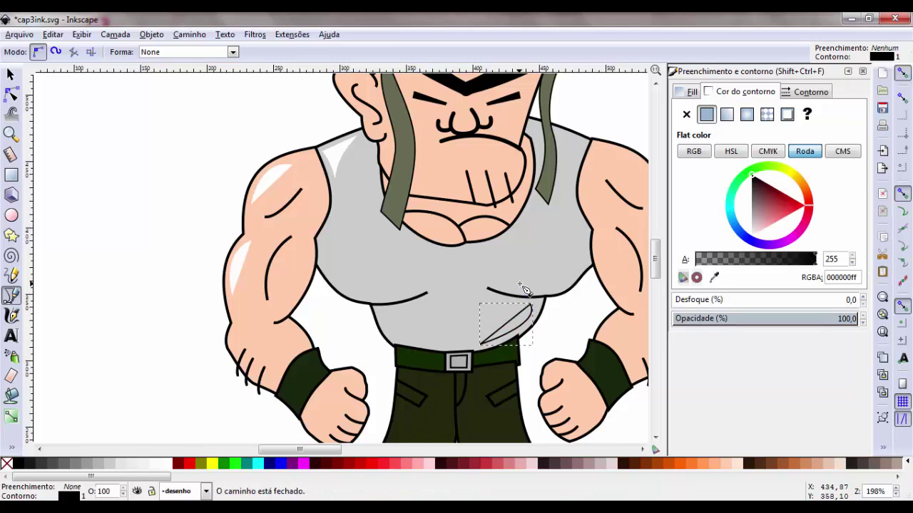
left_click(87, 469)
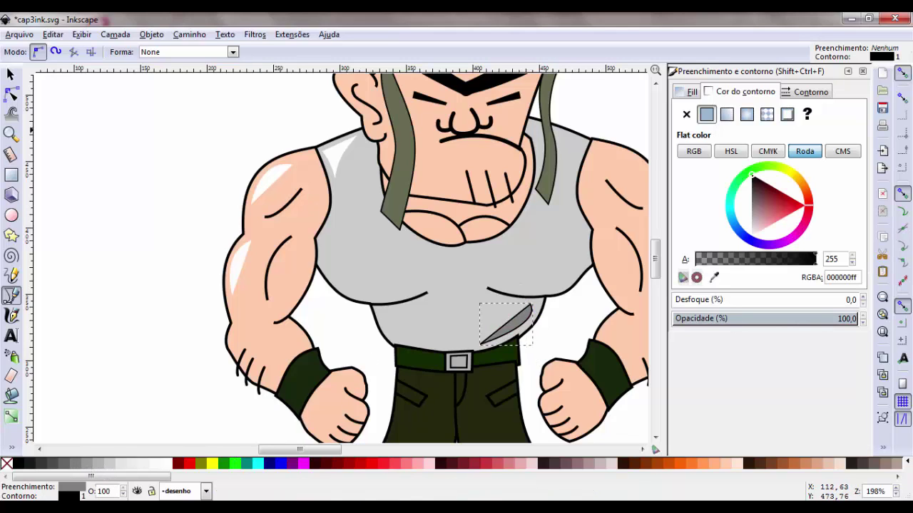
Step: Reshape the shadow's top tip and remove its outline
left_click(11, 93)
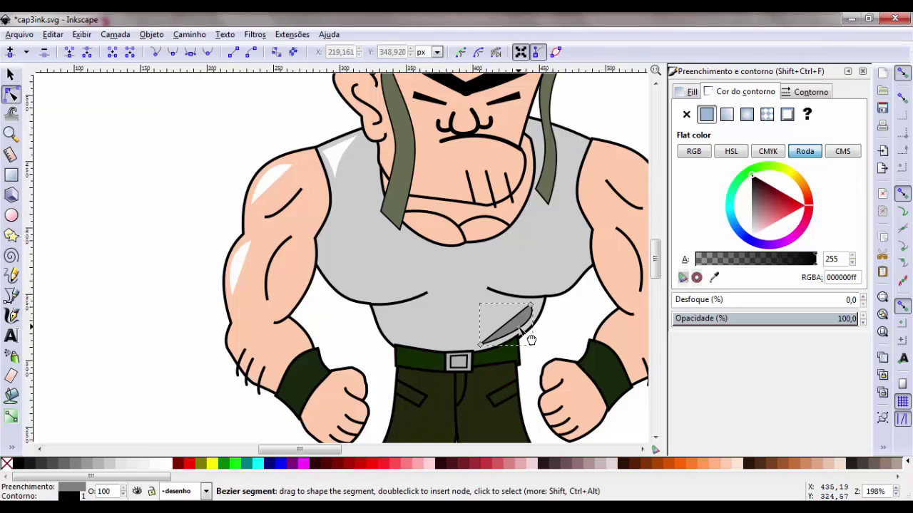
left_click_drag(530, 305, 500, 330)
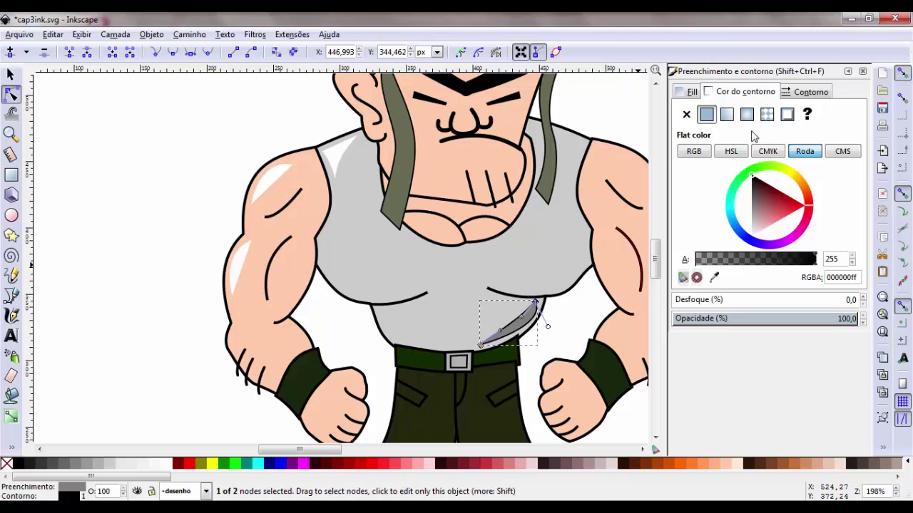
left_click(686, 114)
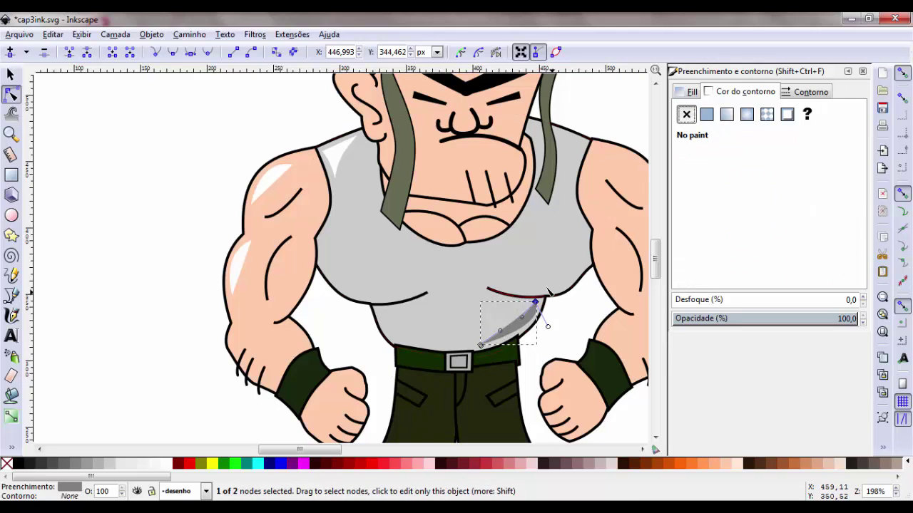
left_click(10, 74)
left_click(74, 167)
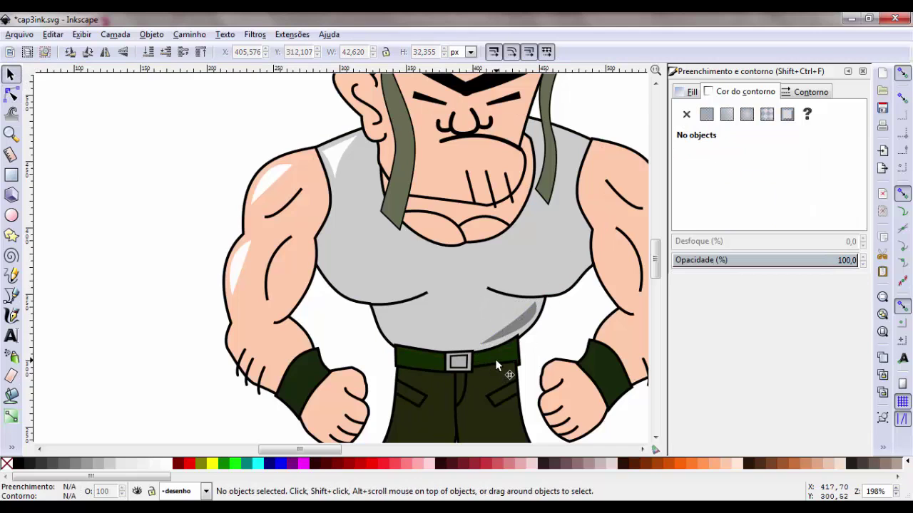
scroll(497, 365, "down", 4)
scroll(497, 365, "up", 6)
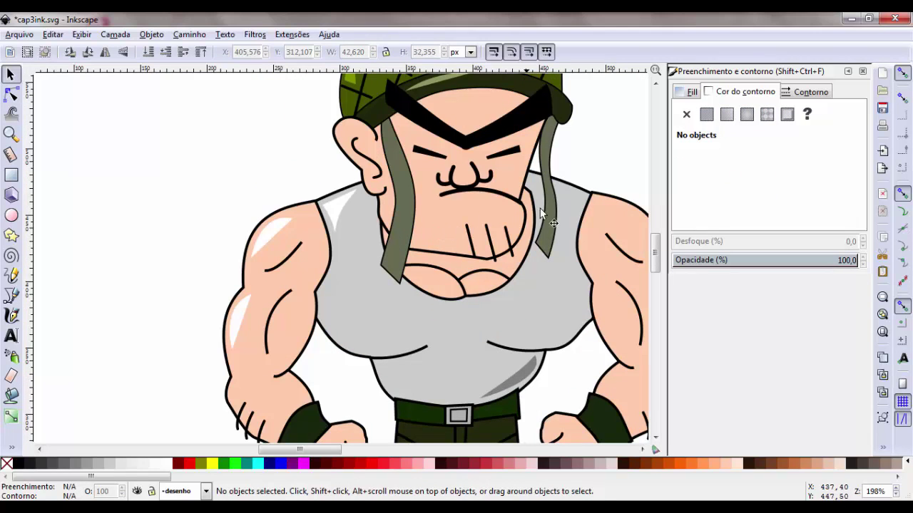
scroll(468, 239, "up", 3)
scroll(521, 291, "down", 3)
Step: Outline a closed, curved shading shape on the right side of the chin
left_click(10, 295)
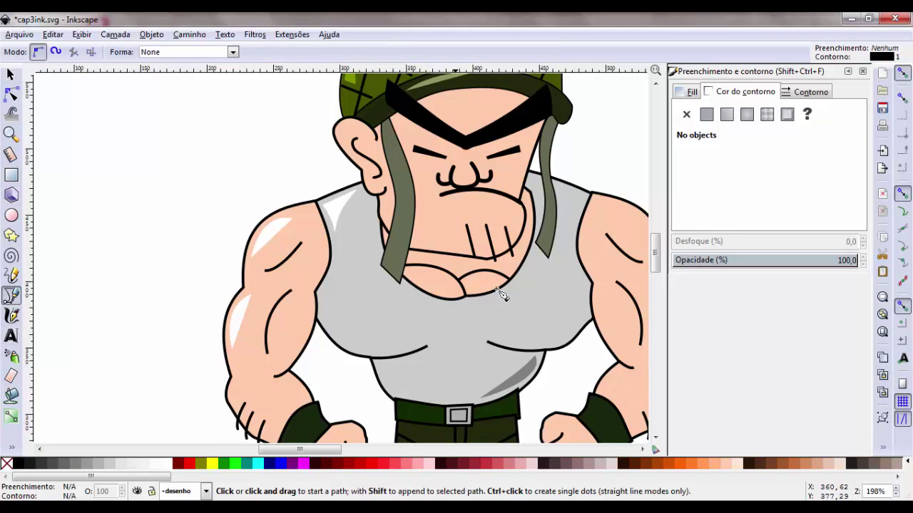
left_click(516, 211)
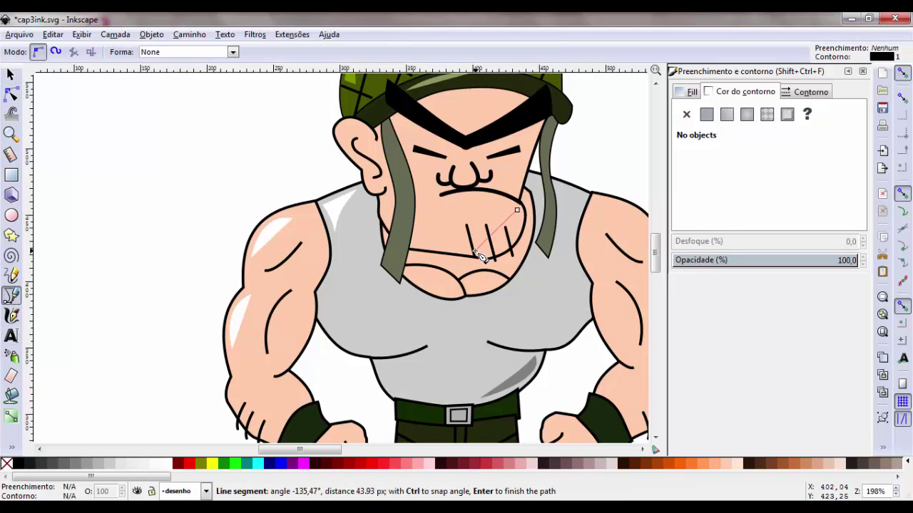
left_click(473, 251)
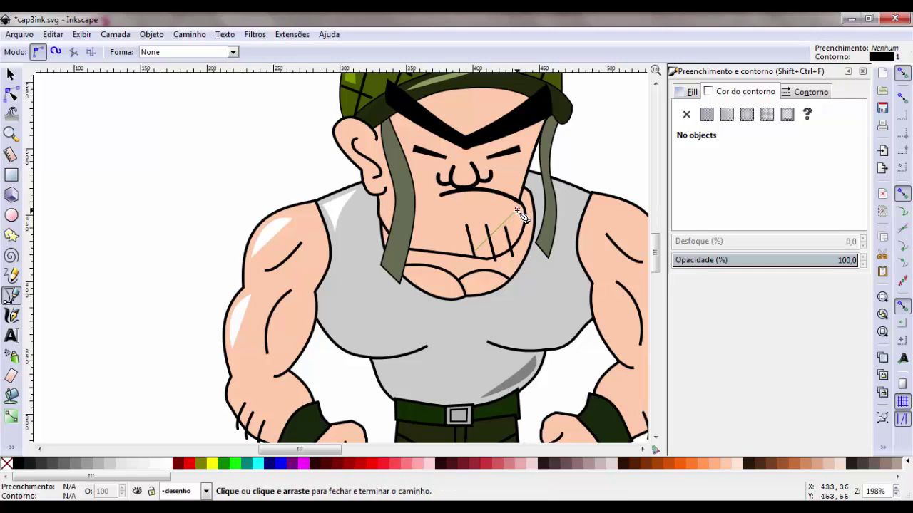
left_click_drag(518, 212, 522, 161)
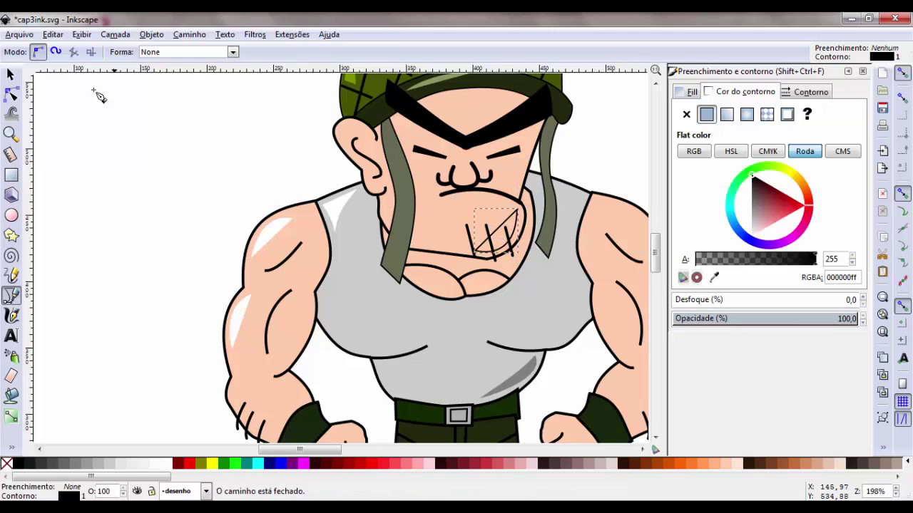
left_click(10, 74)
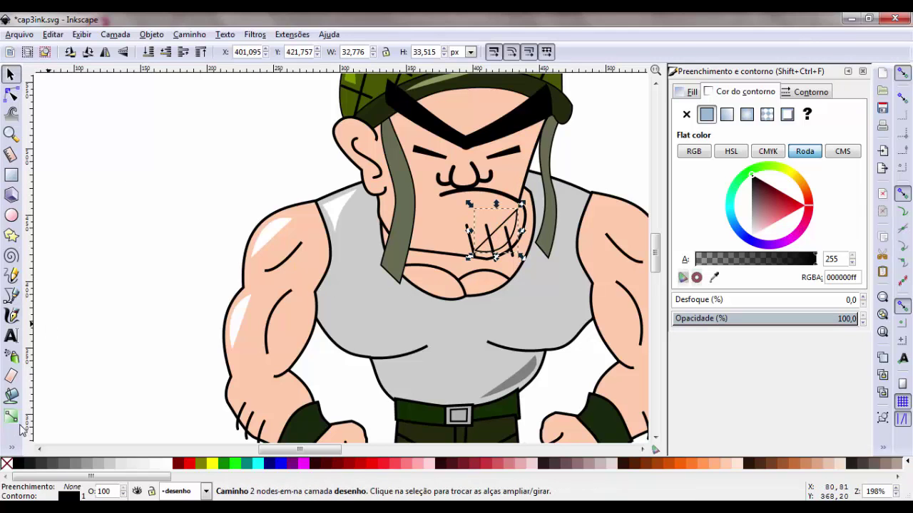
Step: Fill the shape with a darker tan skin tone and remove its outline
key("F7")
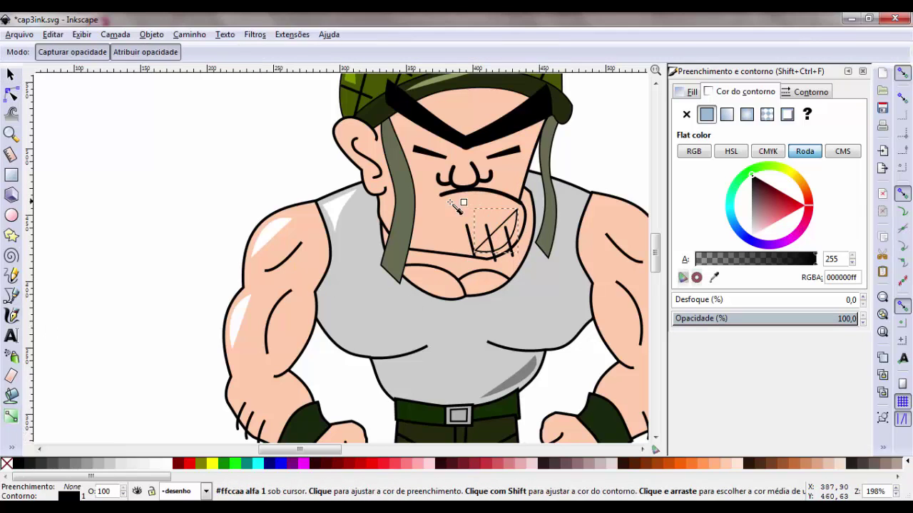
left_click(444, 219)
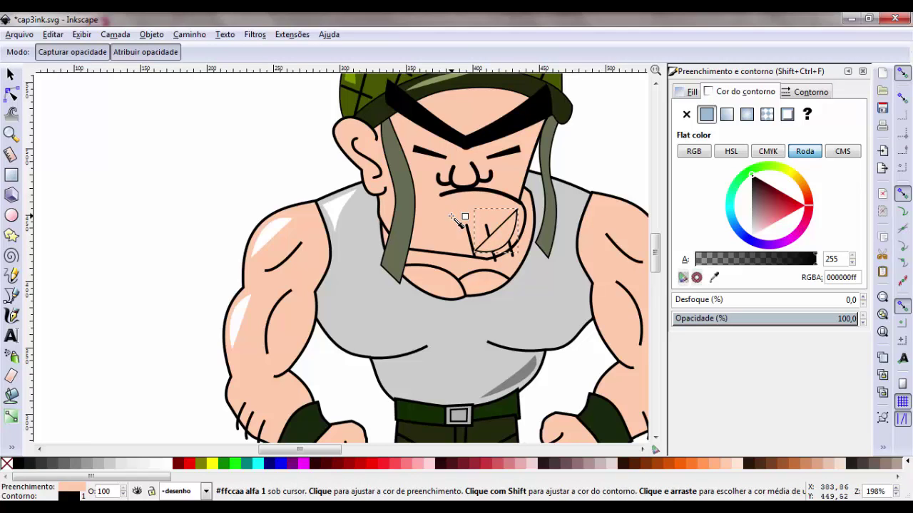
left_click(696, 94)
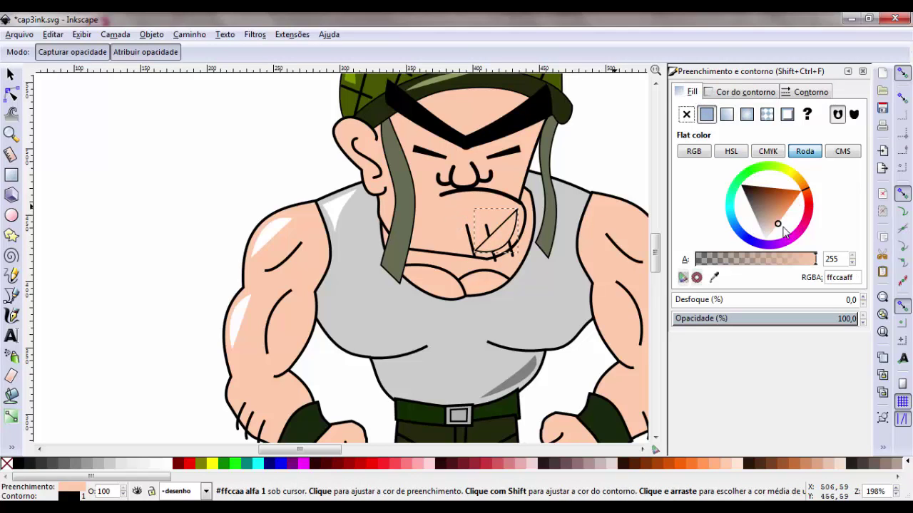
left_click_drag(778, 225, 780, 216)
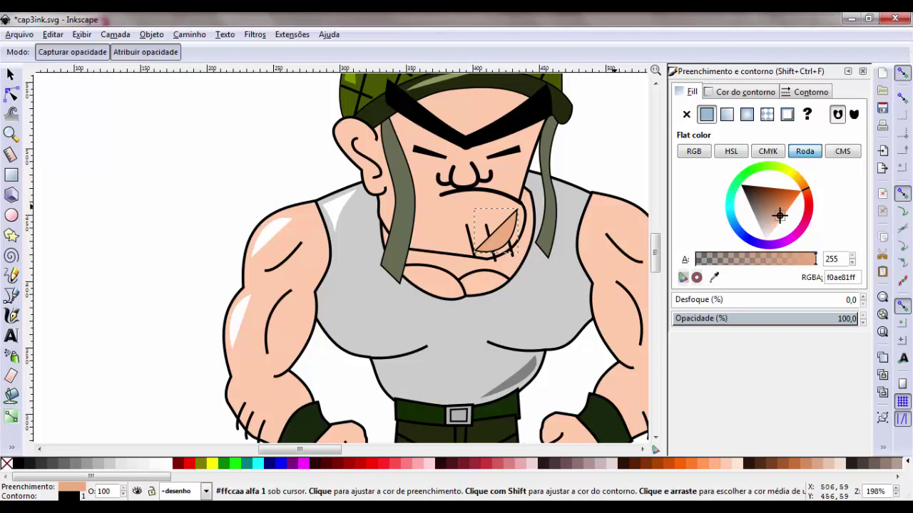
left_click(738, 96)
left_click(686, 114)
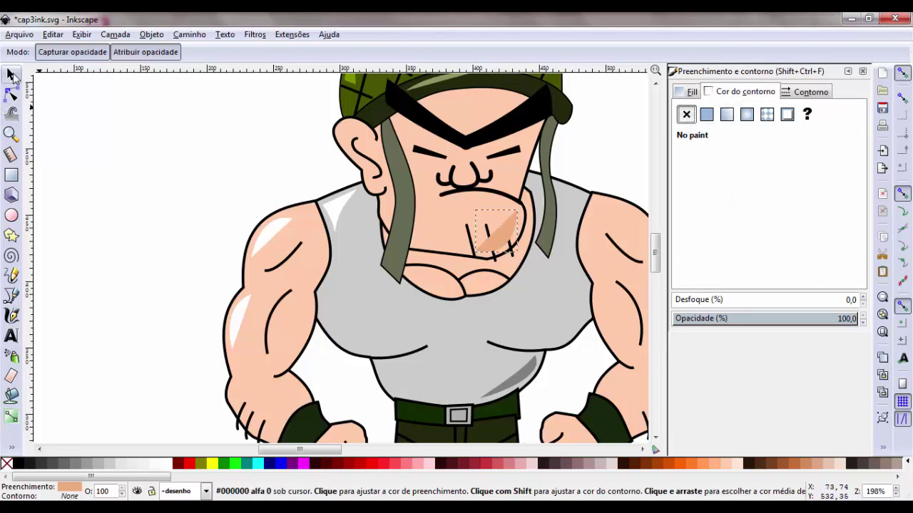
Step: Place the shading patch inside the head group, behind the chin stubble lines
left_click(12, 74)
left_click(171, 56)
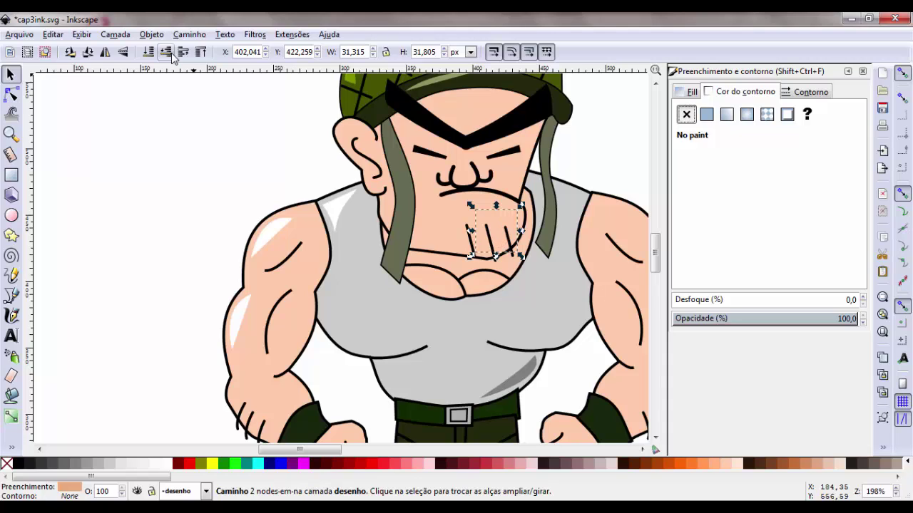
key("Page_Up")
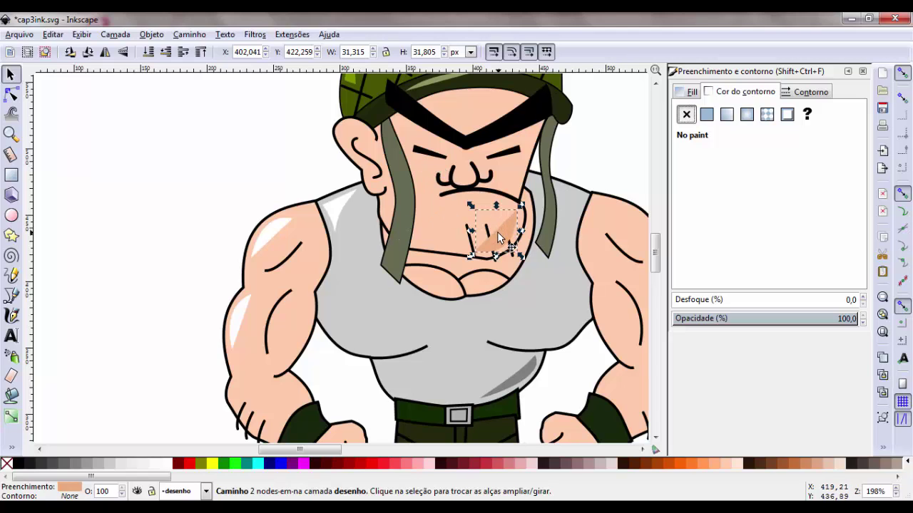
key("Delete")
left_click(454, 218)
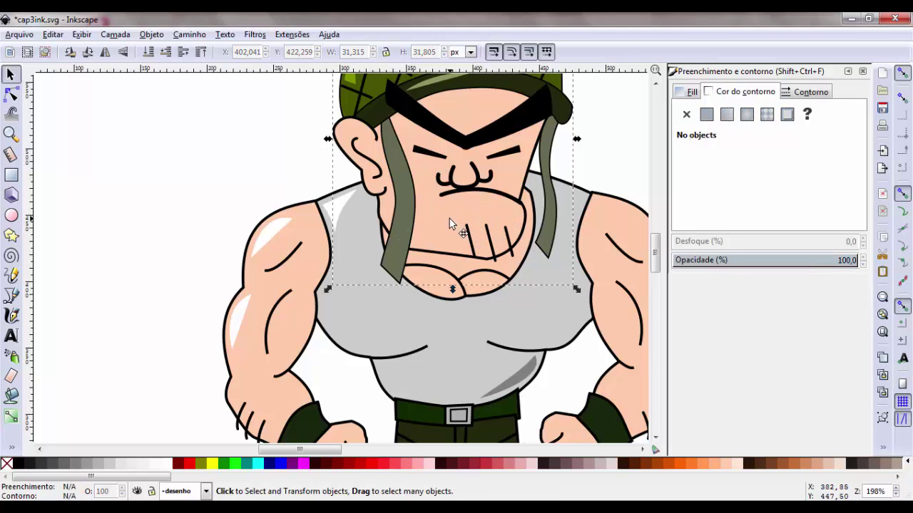
key("Escape")
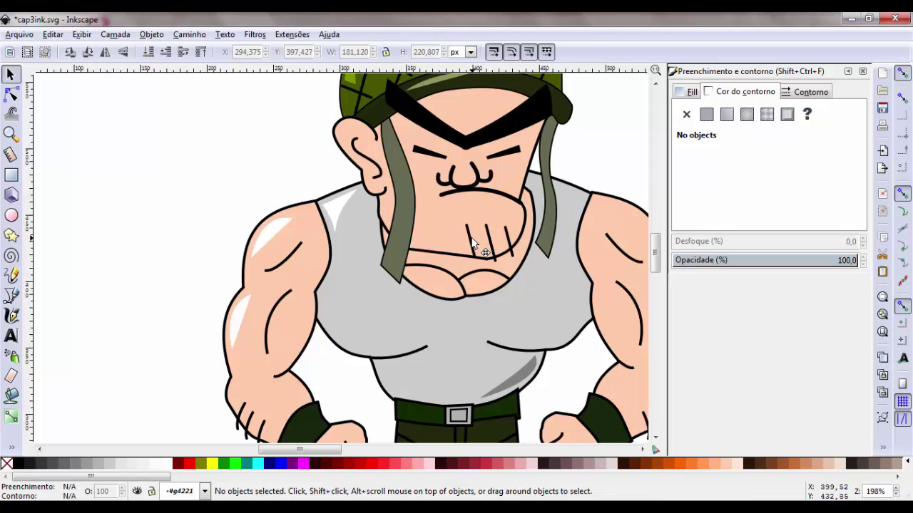
left_click(470, 242)
left_click(495, 223)
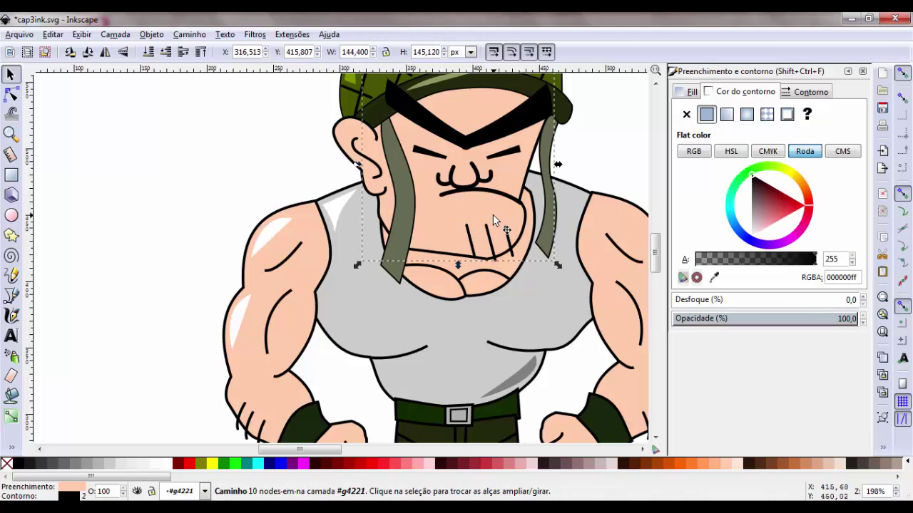
key("ctrl")
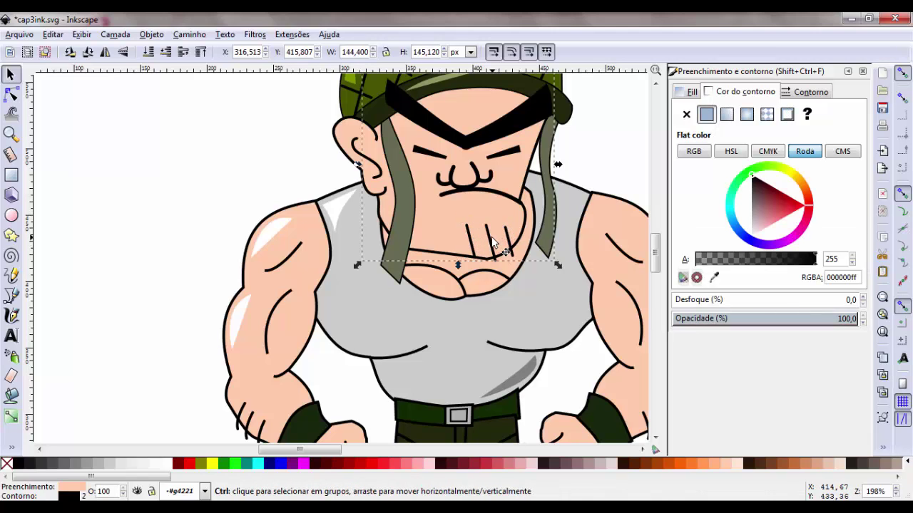
left_click(492, 242, "ctrl")
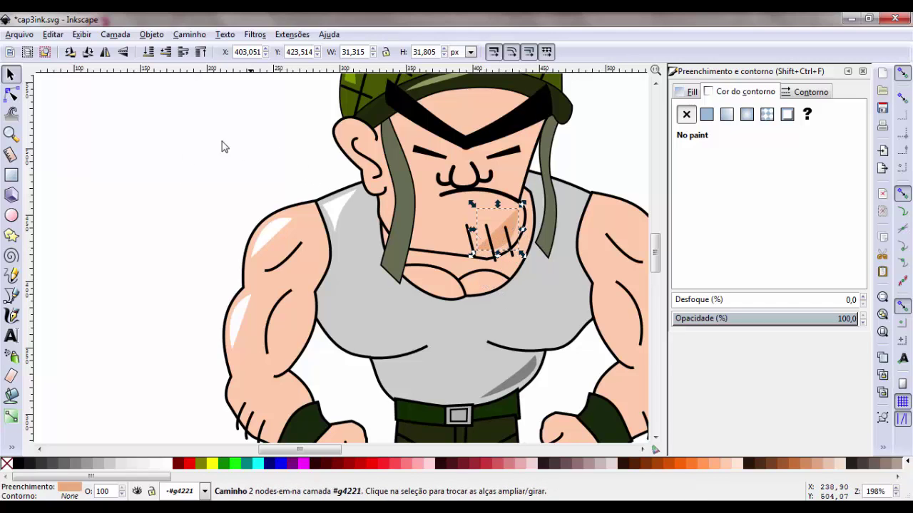
left_click(199, 147)
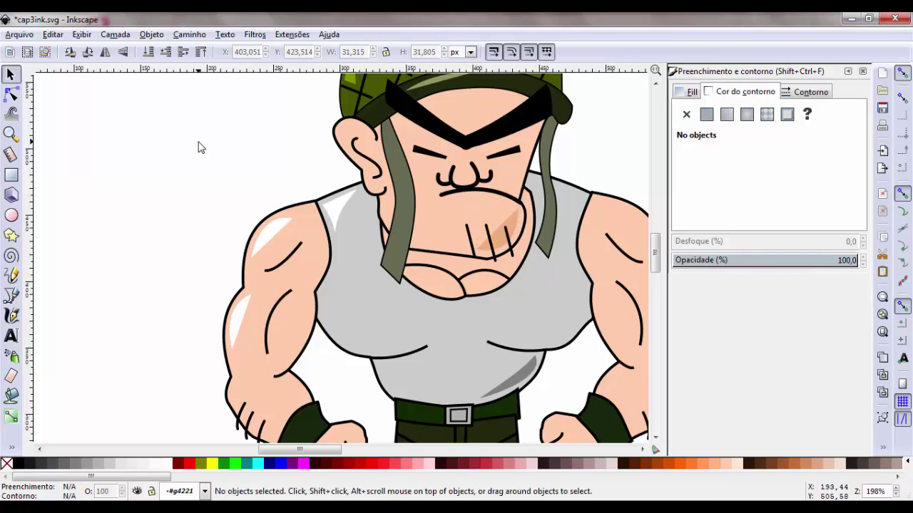
scroll(603, 143, "down", 1)
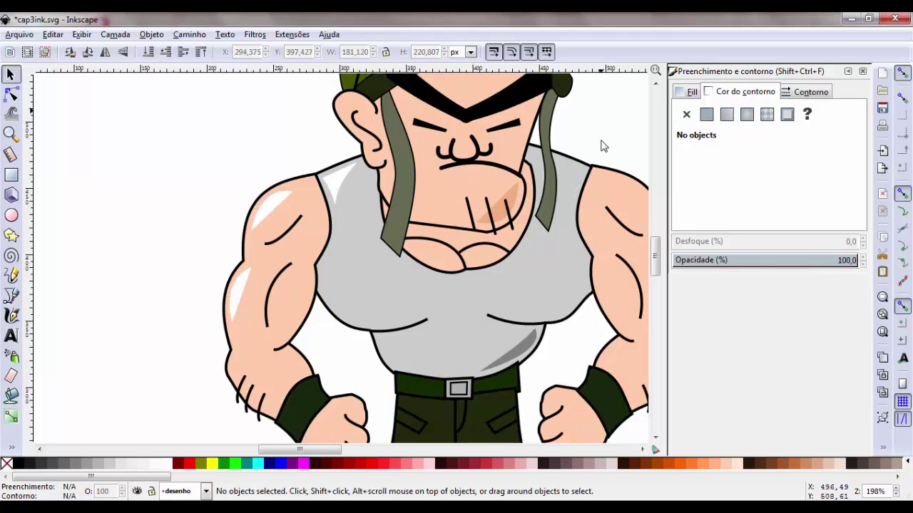
scroll(589, 198, "up", 4)
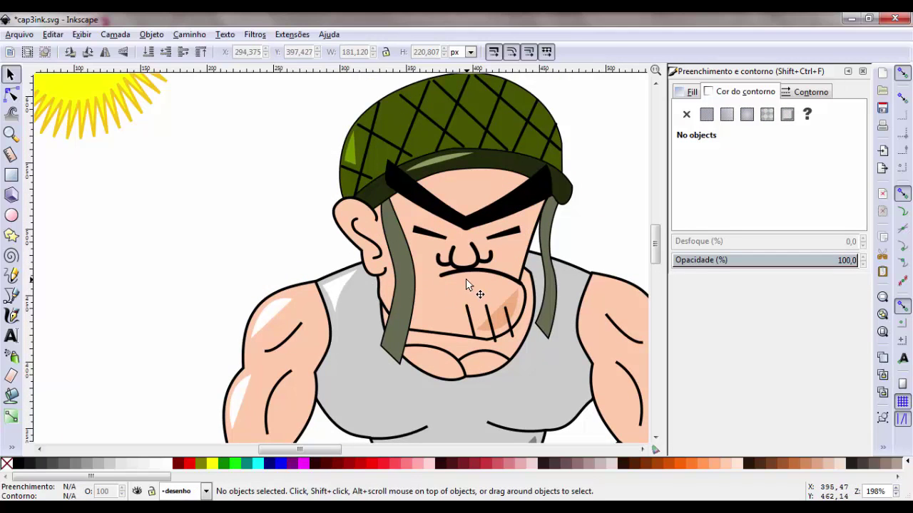
scroll(509, 289, "down", 4)
scroll(511, 287, "down", 3)
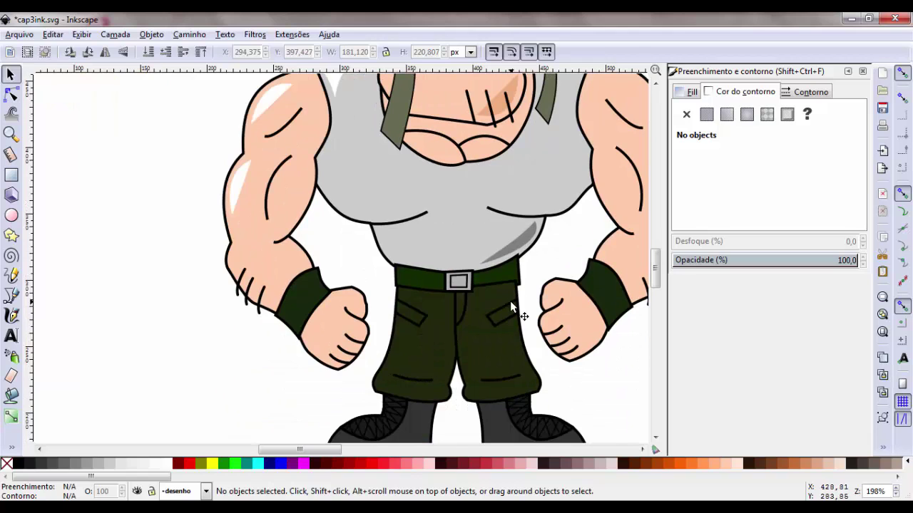
scroll(323, 318, "up", 3)
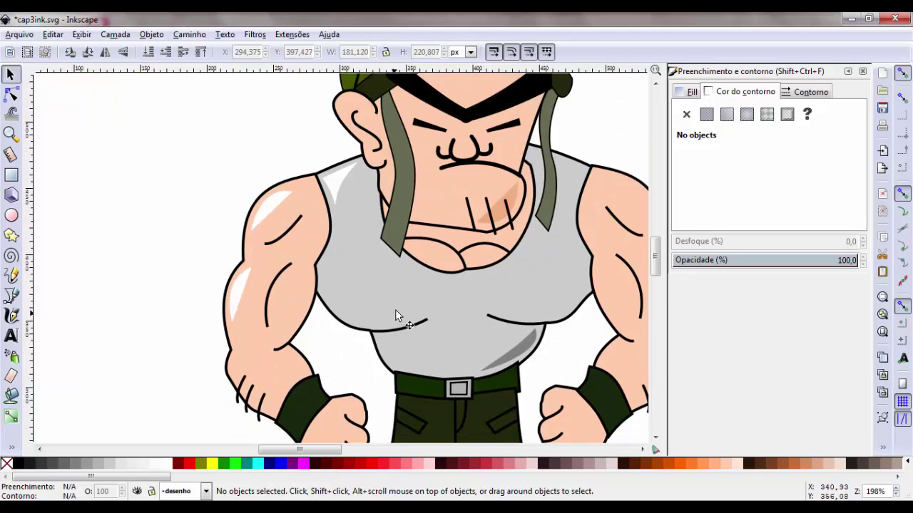
scroll(407, 299, "down", 1)
scroll(422, 280, "down", 1)
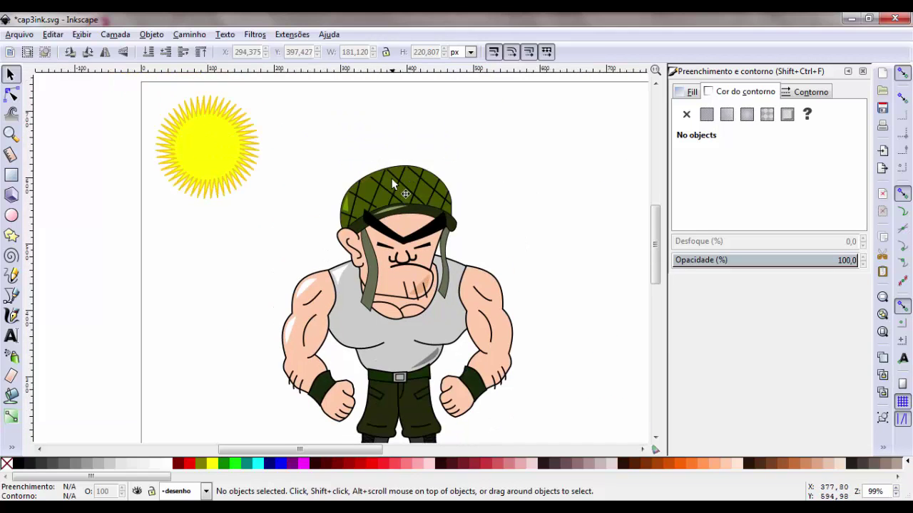
scroll(455, 301, "down", 2)
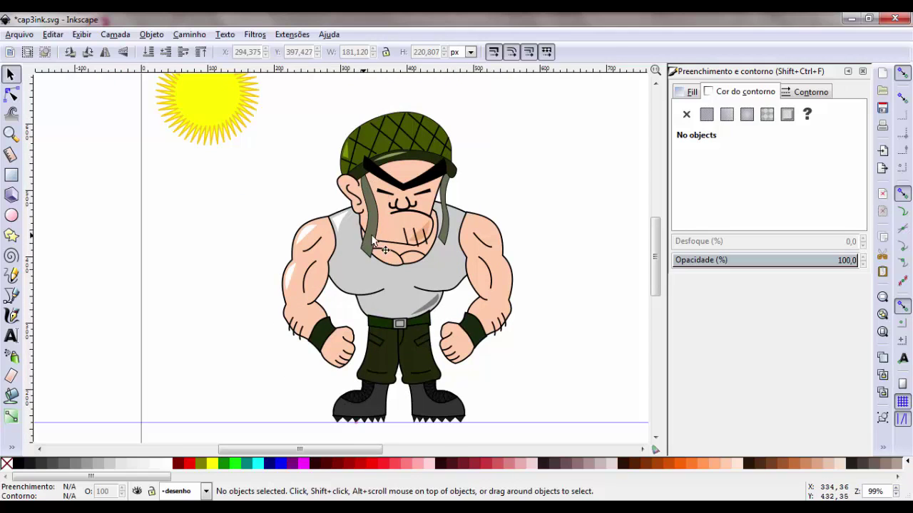
scroll(382, 230, "up", 1)
scroll(411, 204, "up", 2)
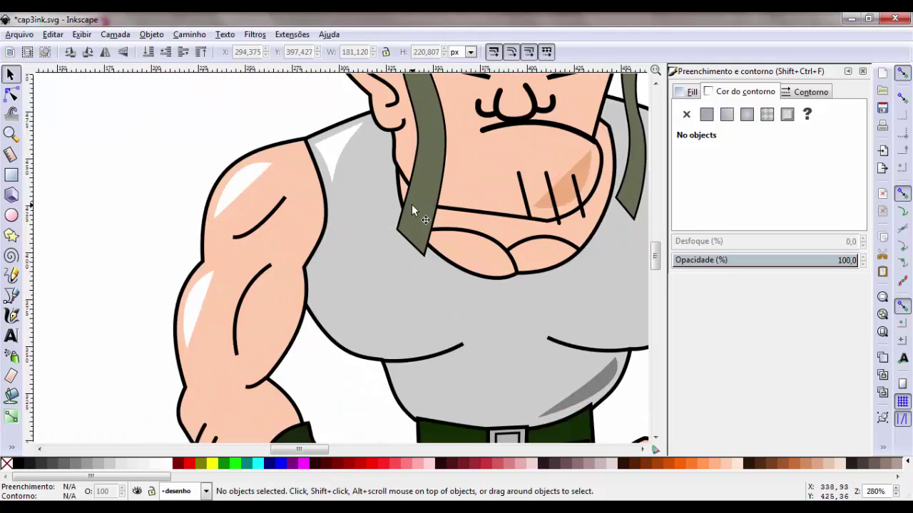
scroll(416, 201, "up", 4)
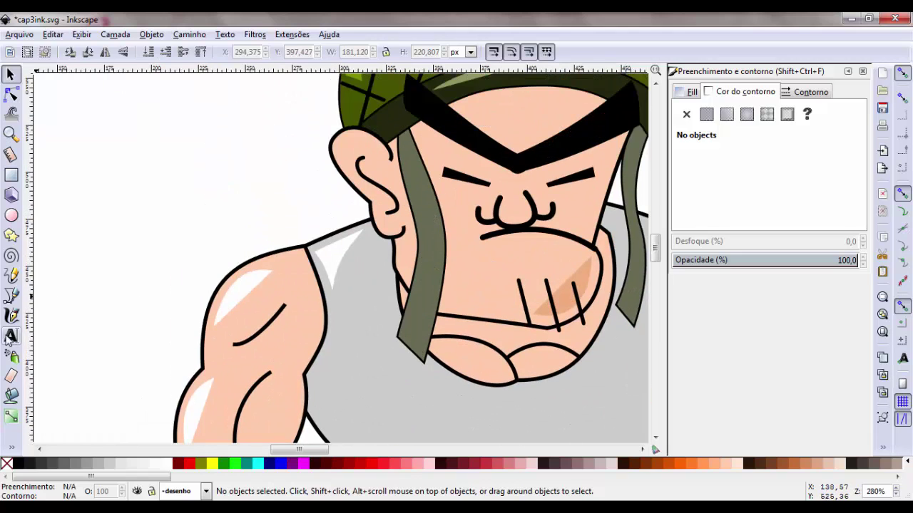
Step: Draw a closed highlight shape down the left helmet strap and refine its nodes
left_click(11, 295)
left_click(414, 193)
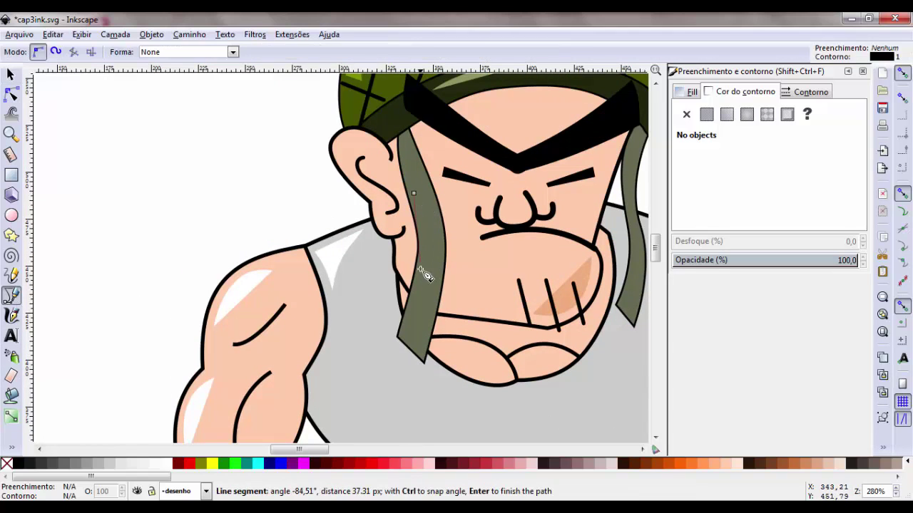
left_click_drag(428, 284, 416, 305)
left_click(411, 358)
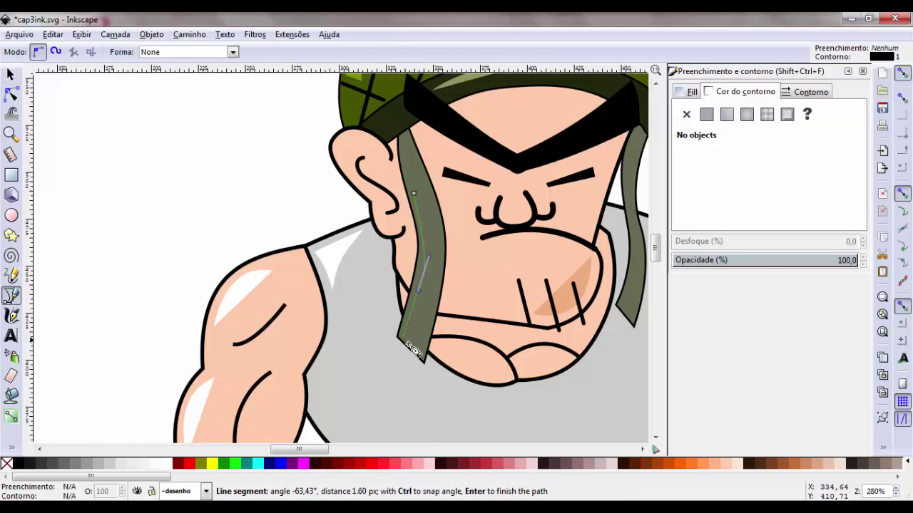
left_click(438, 248)
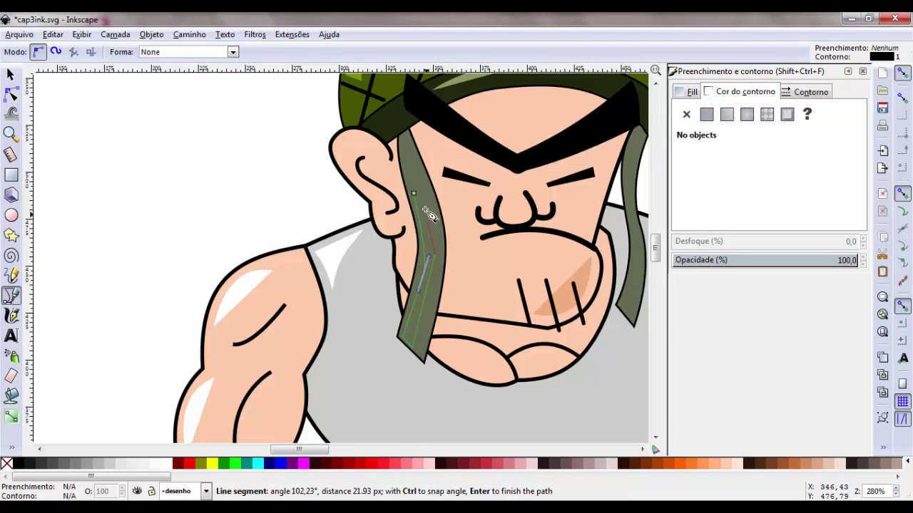
left_click(414, 193)
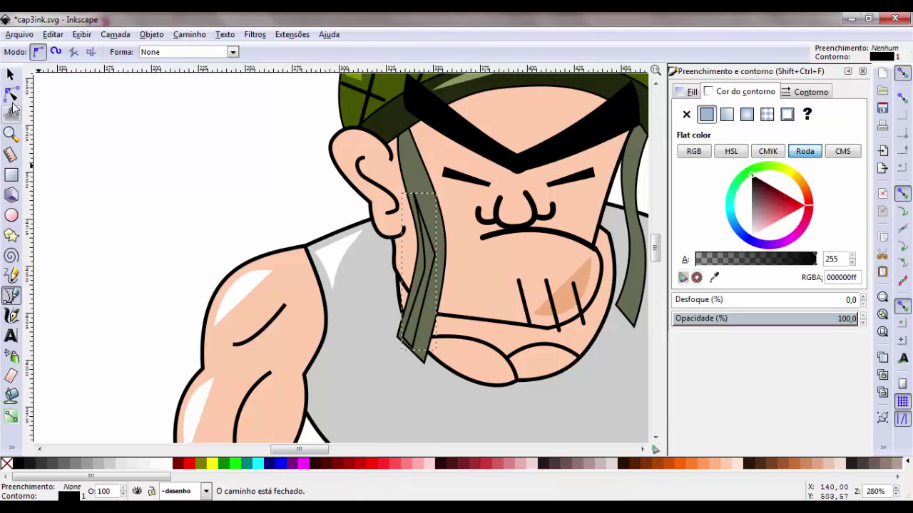
left_click(11, 94)
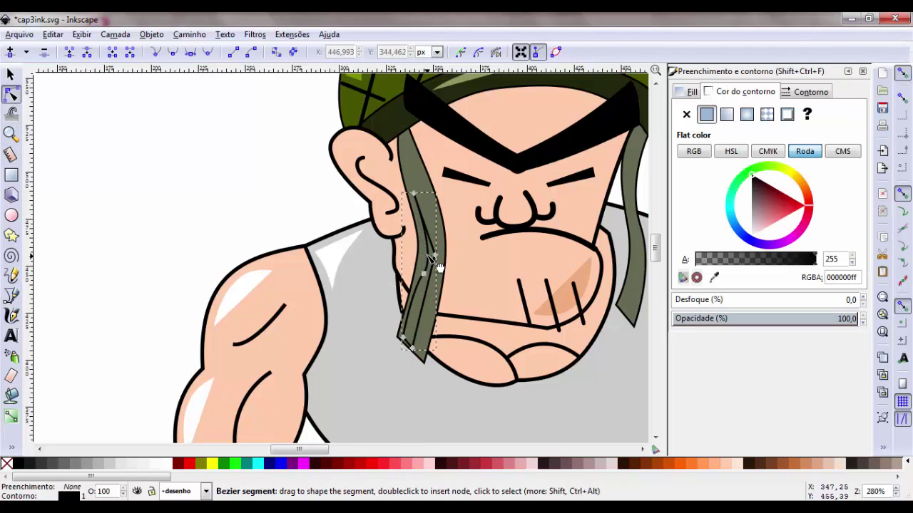
left_click_drag(424, 273, 418, 283)
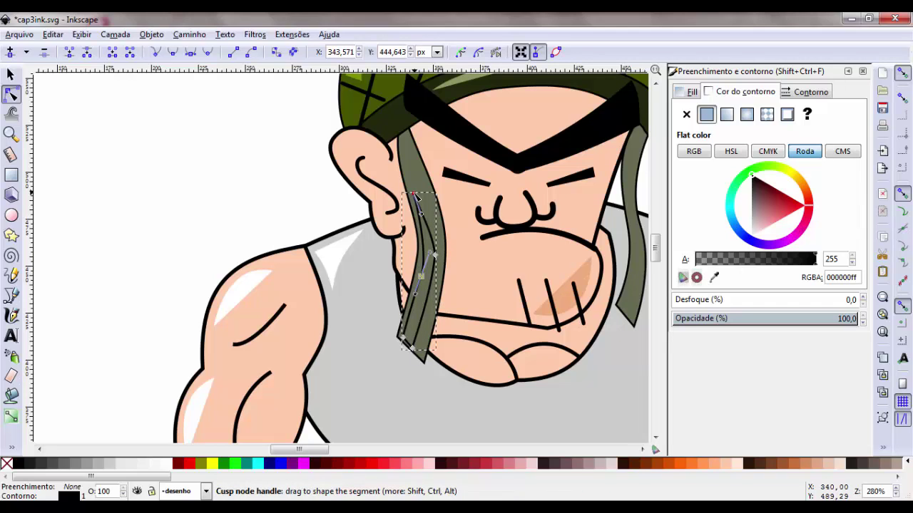
left_click_drag(414, 194, 409, 192)
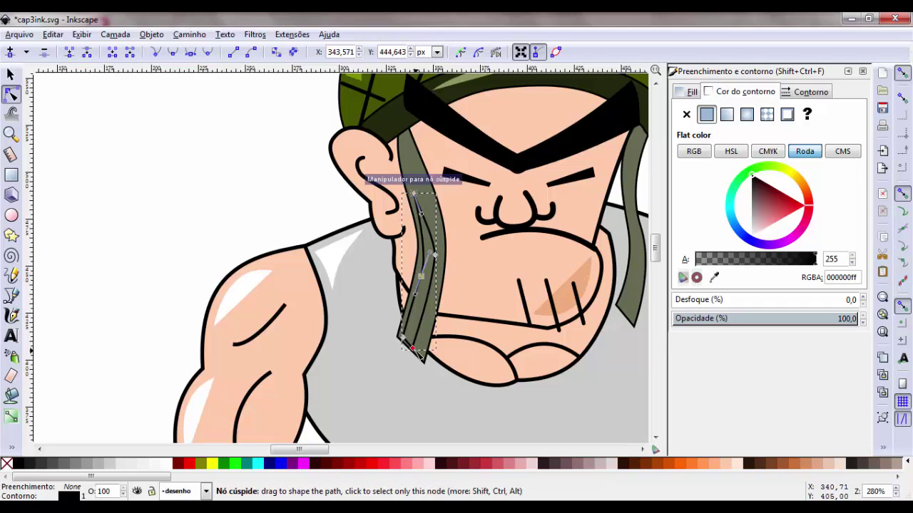
left_click_drag(414, 349, 409, 343)
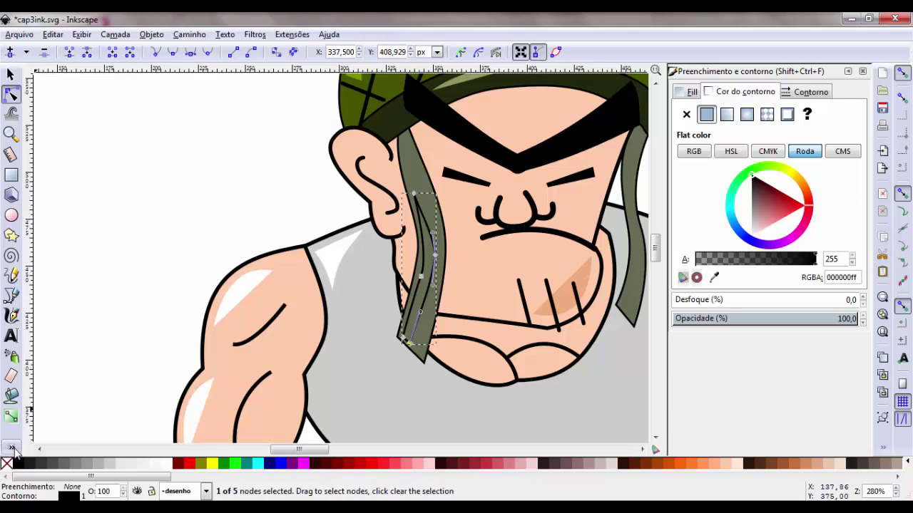
Step: Fill the highlight pale olive (a1ab79ff) from the strap colour, remove its outline, and zoom out
left_click(12, 418)
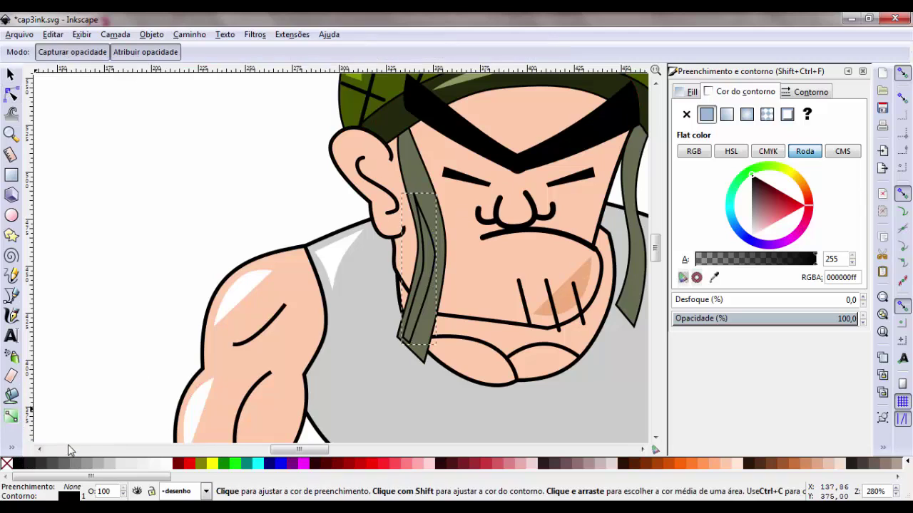
left_click(430, 197)
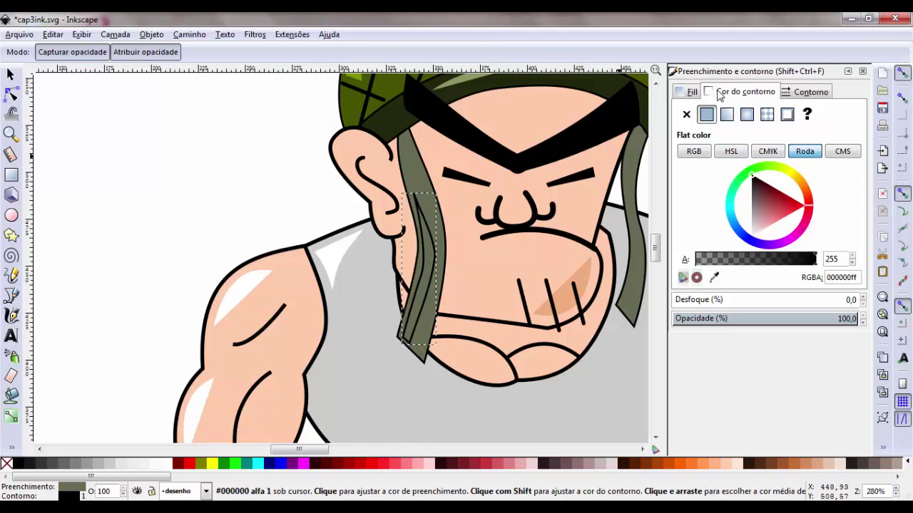
left_click(685, 114)
left_click(689, 91)
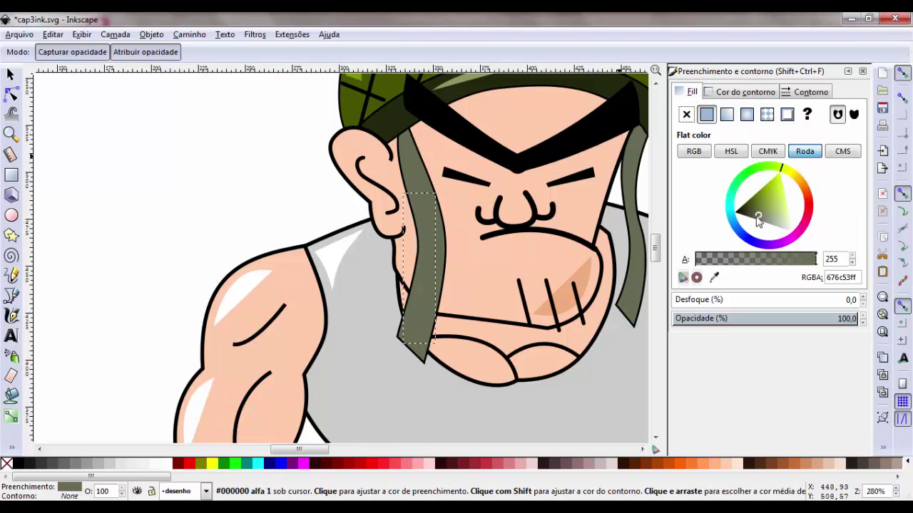
left_click_drag(757, 219, 770, 214)
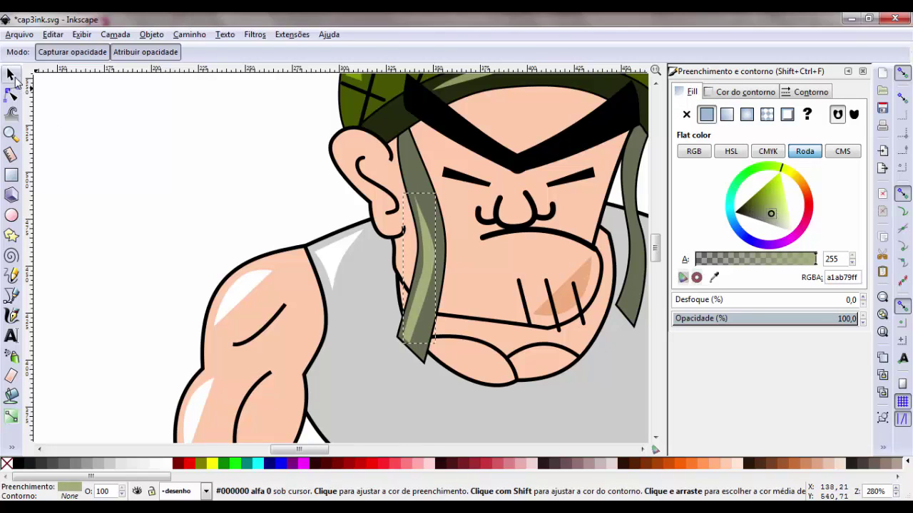
left_click(11, 74)
left_click(278, 186)
scroll(473, 311, "up", 2)
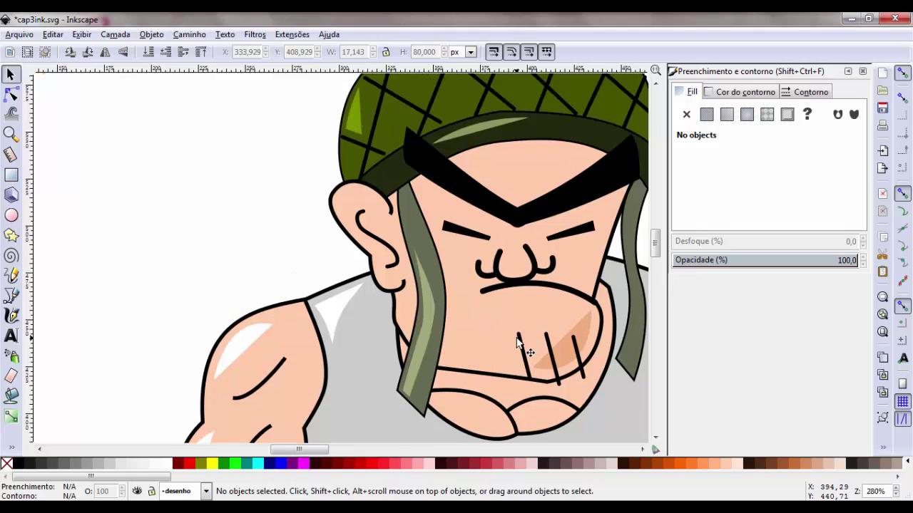
scroll(518, 342, "down", 1, "ctrl")
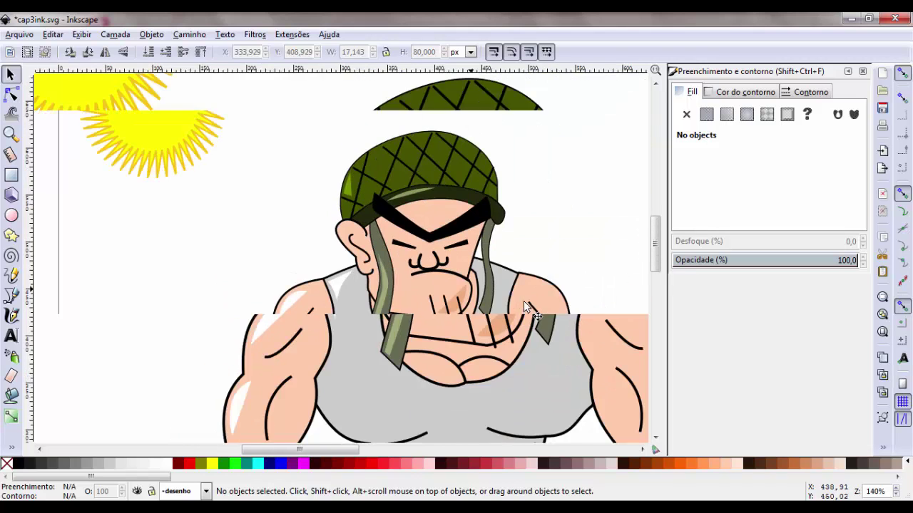
scroll(524, 301, "down", 1, "ctrl")
scroll(482, 292, "down", 1, "ctrl")
scroll(482, 292, "down", 6)
Step: Bring the boots into view and draw a small oval on the left boot toe, converted to a path
scroll(483, 293, "up", 4)
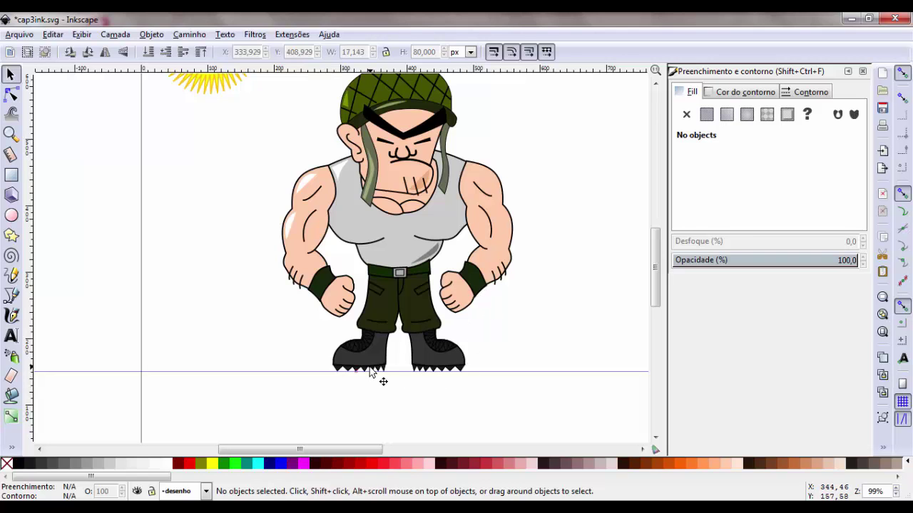
scroll(372, 375, "up", 2, "ctrl")
scroll(399, 377, "up", 1, "ctrl")
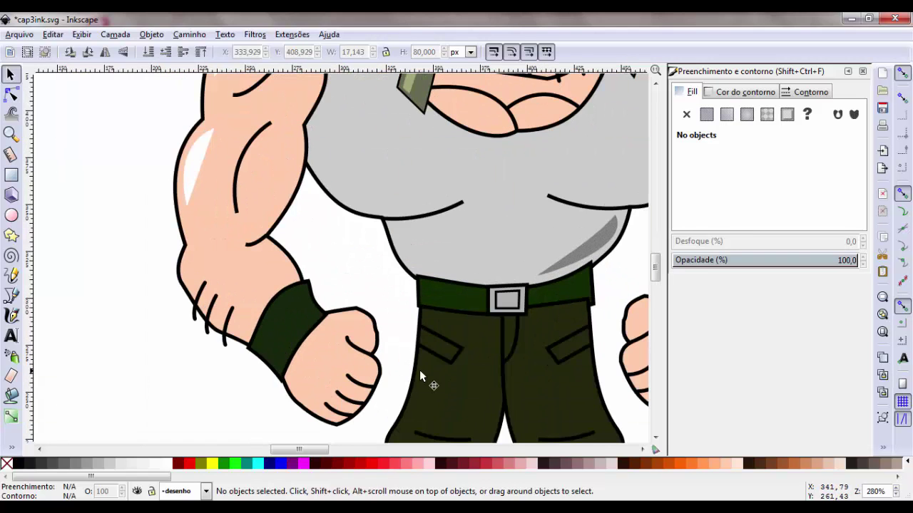
key("space")
left_click_drag(444, 149, 432, 59)
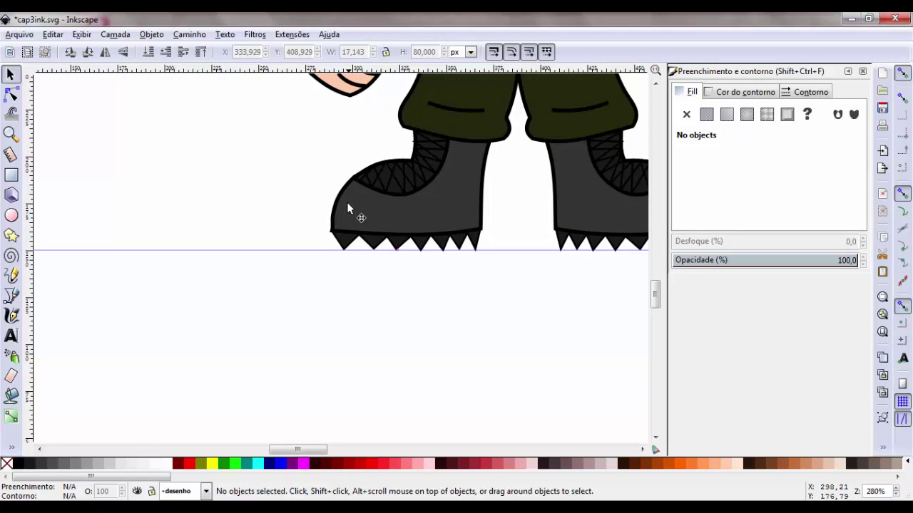
left_click(11, 216)
left_click_drag(347, 197, 367, 225)
left_click(189, 34)
left_click(228, 49)
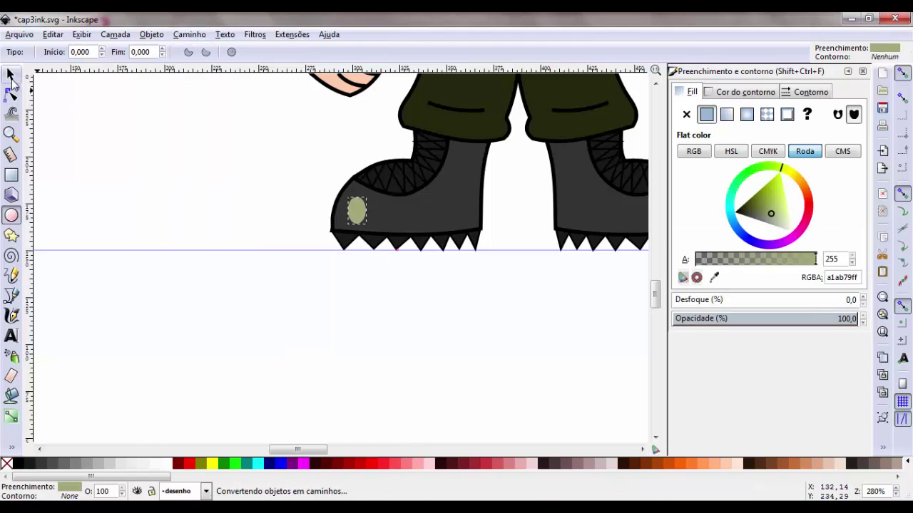
Step: Tilt the oval to follow the toe and fill it 30% grey (b3b3b3ff)
key("s")
left_click(356, 211)
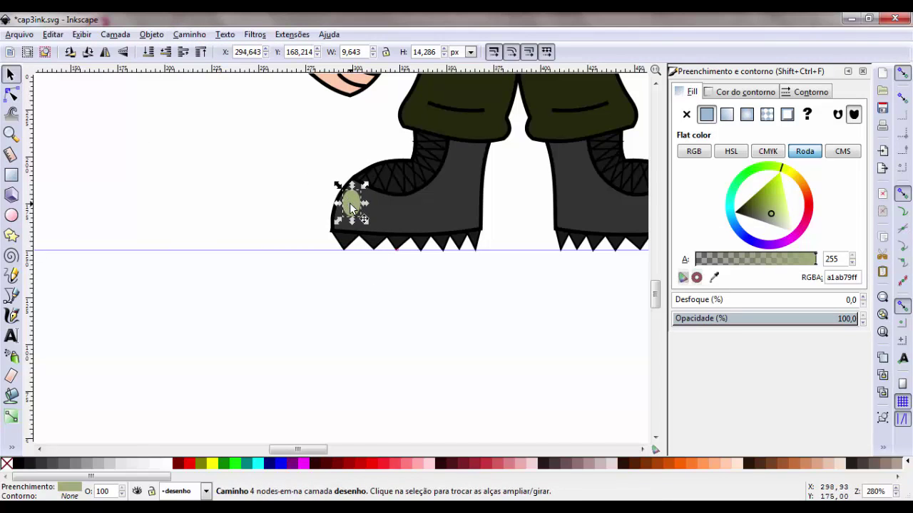
left_click_drag(370, 227, 357, 228)
left_click(101, 465)
left_click(300, 370)
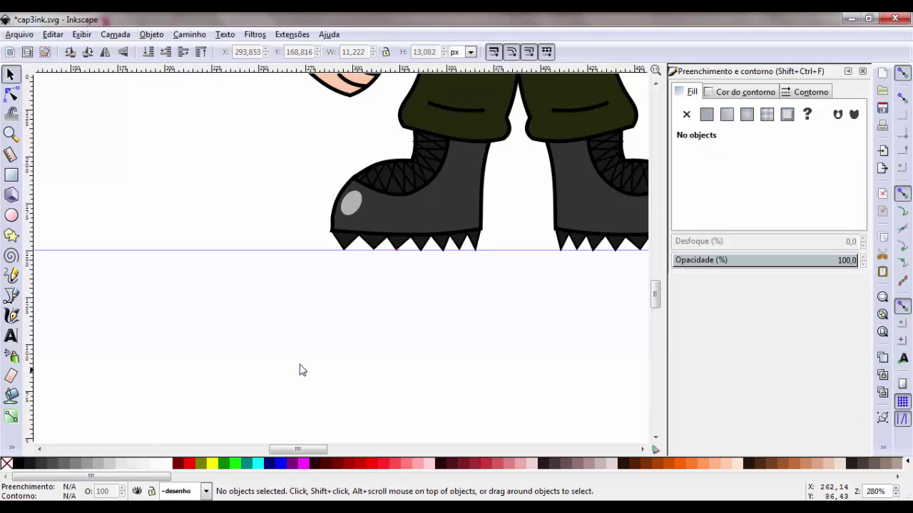
Step: Duplicate the grey oval and shift the copy right as the lighter glint
left_click(351, 202)
key("ctrl+d")
left_click_drag(351, 202, 372, 212)
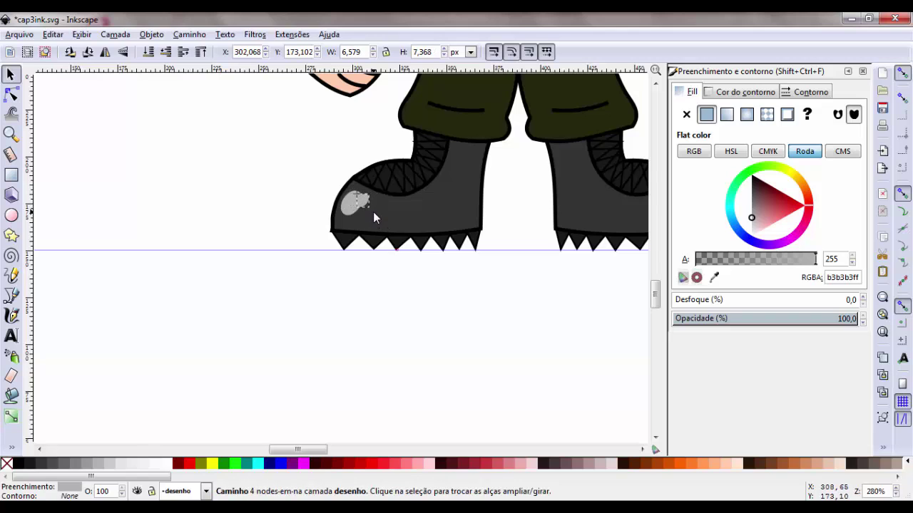
left_click(265, 371)
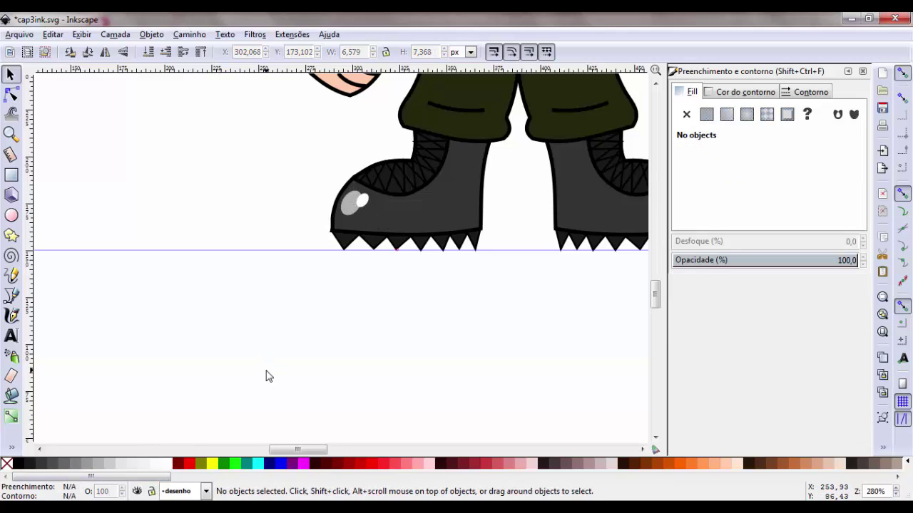
Step: Draw a four-corner strip down the left boot front, filled #666666 grey with no outline
scroll(436, 242, "up", 2)
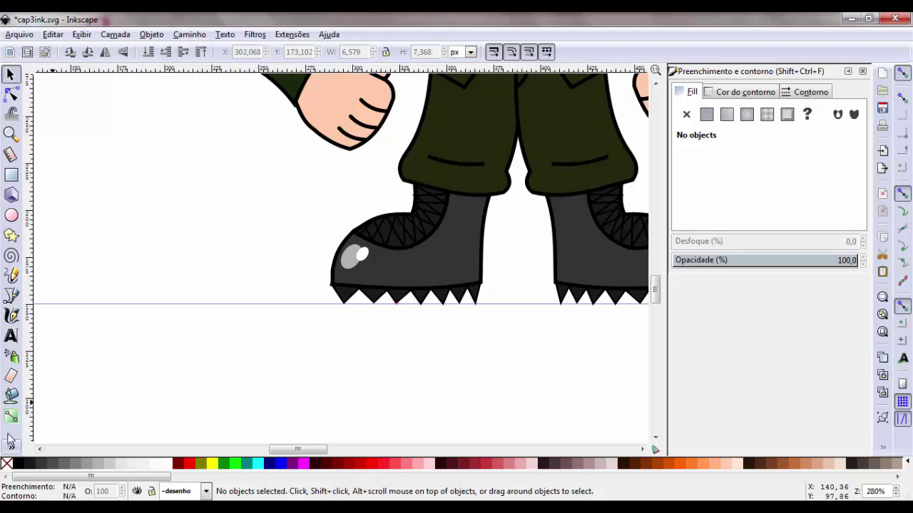
left_click(12, 275)
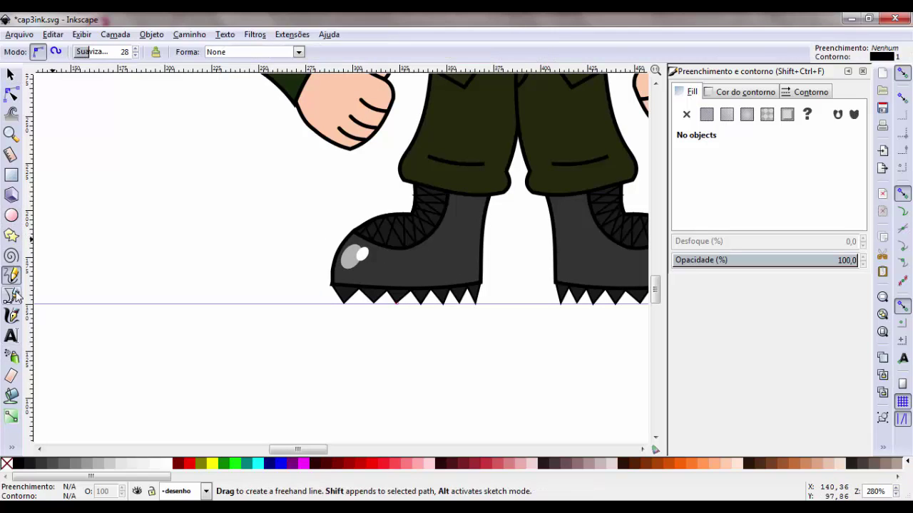
left_click(12, 294)
left_click(486, 206)
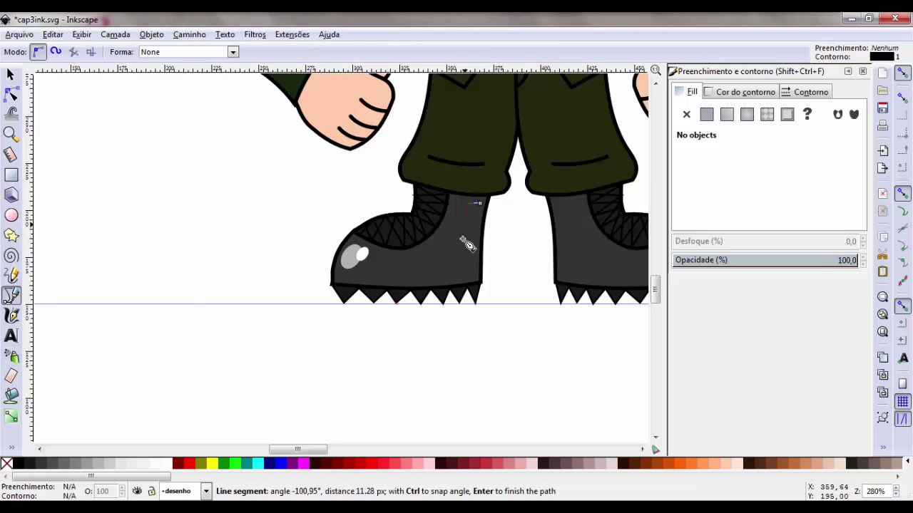
left_click(447, 279)
left_click(475, 278)
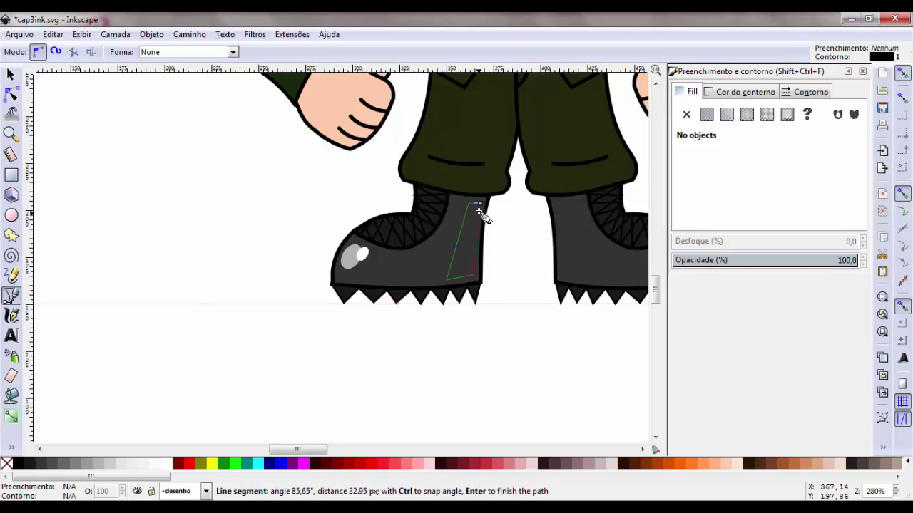
left_click(478, 204)
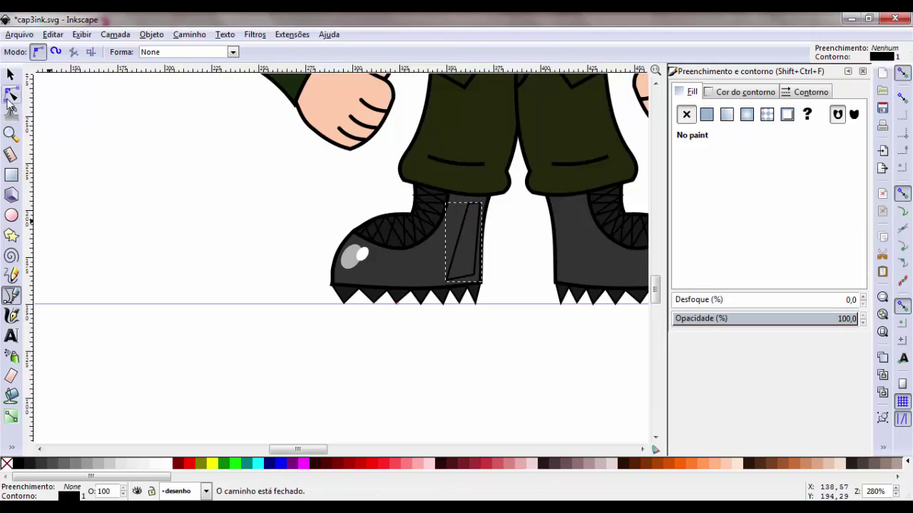
left_click(11, 95)
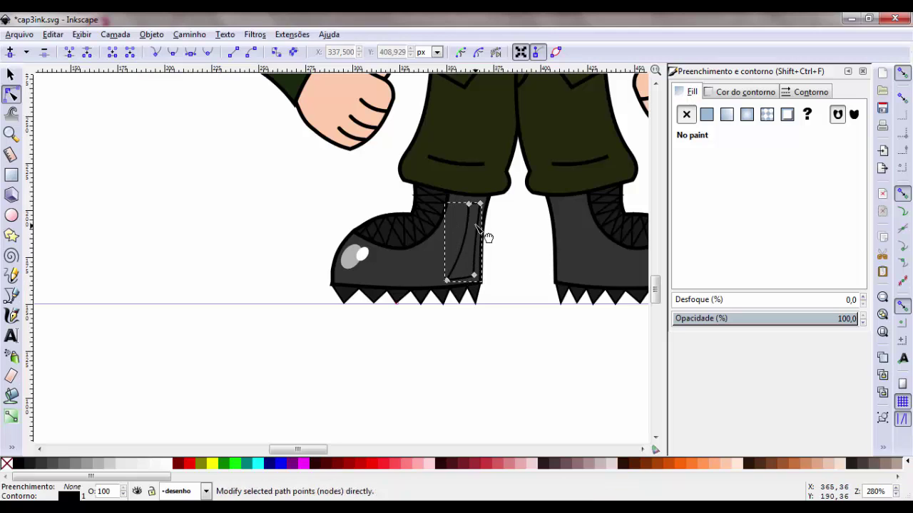
left_click(65, 469)
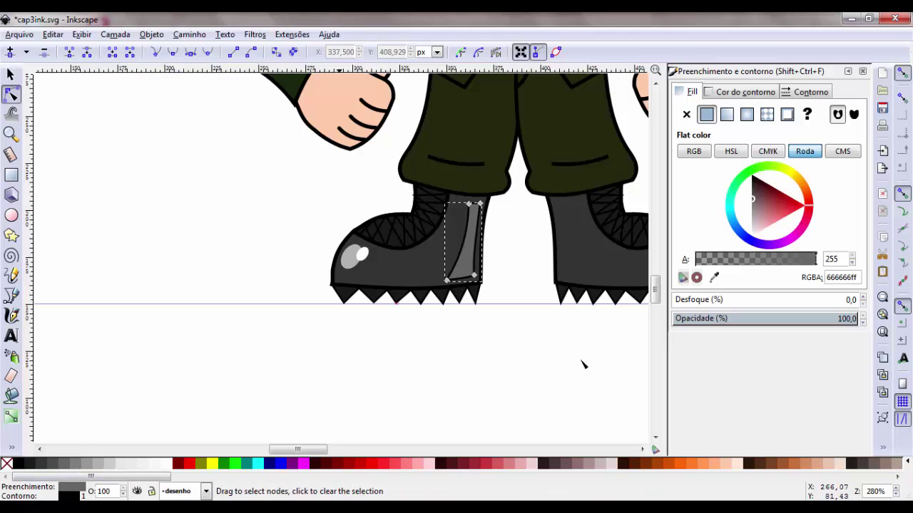
left_click(729, 96)
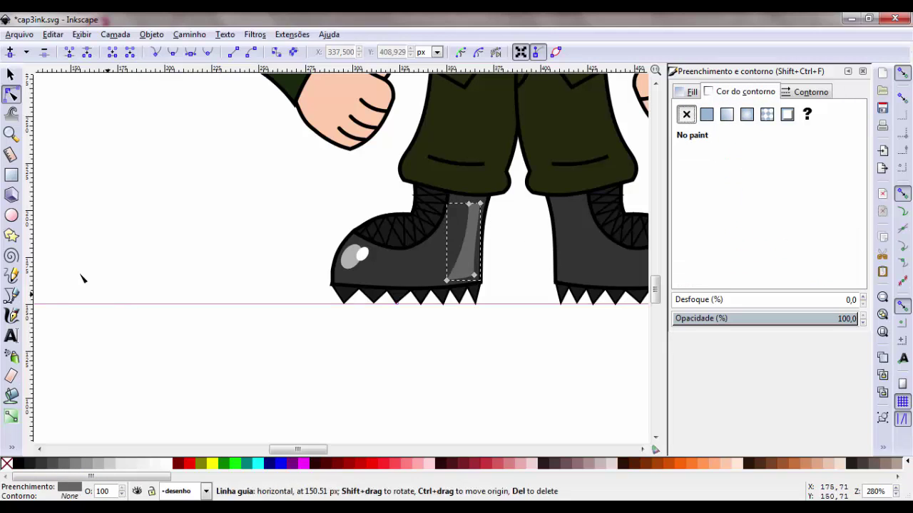
left_click(11, 75)
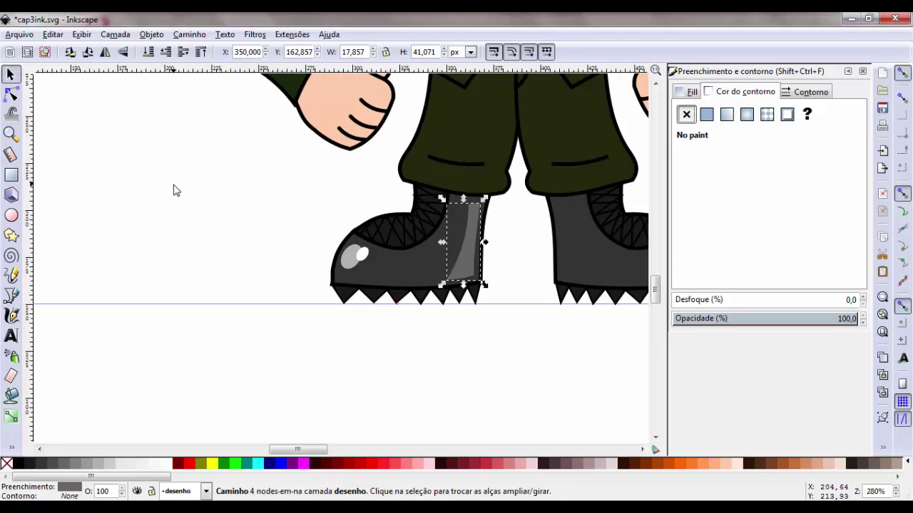
left_click(253, 192)
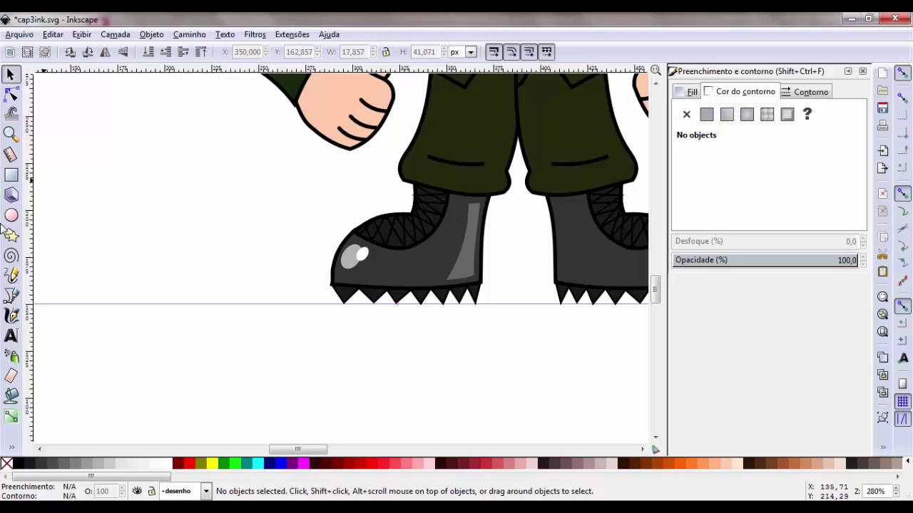
Step: Draw a white four-corner shape across the left boot's laces
left_click(12, 296)
left_click(425, 194)
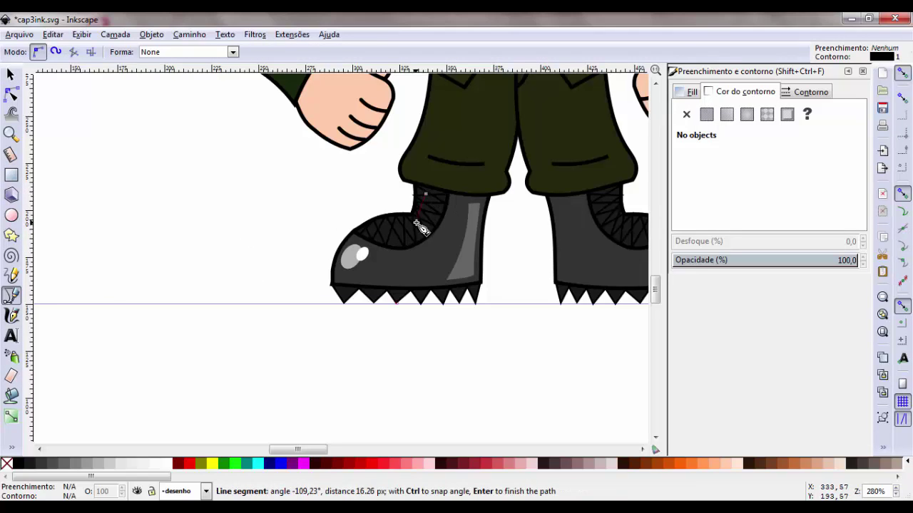
left_click(366, 226)
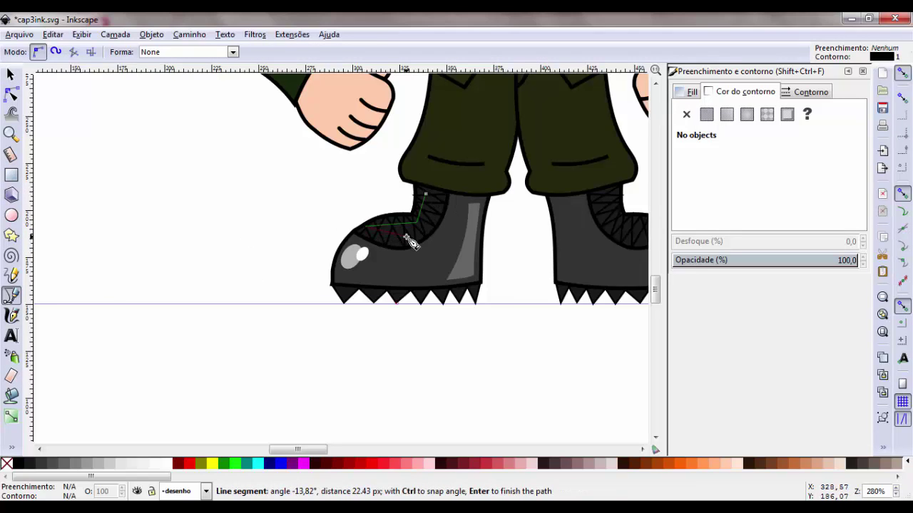
left_click(409, 239)
left_click(431, 223)
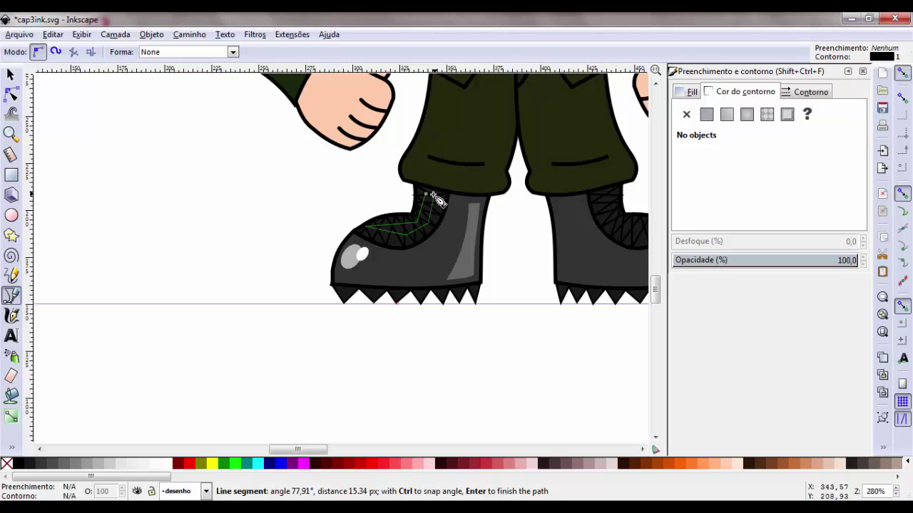
left_click(425, 193)
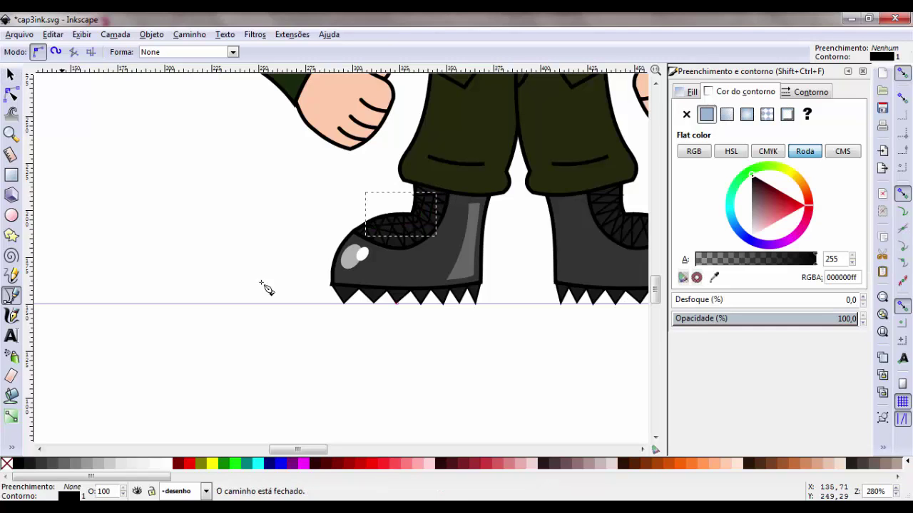
left_click(164, 464)
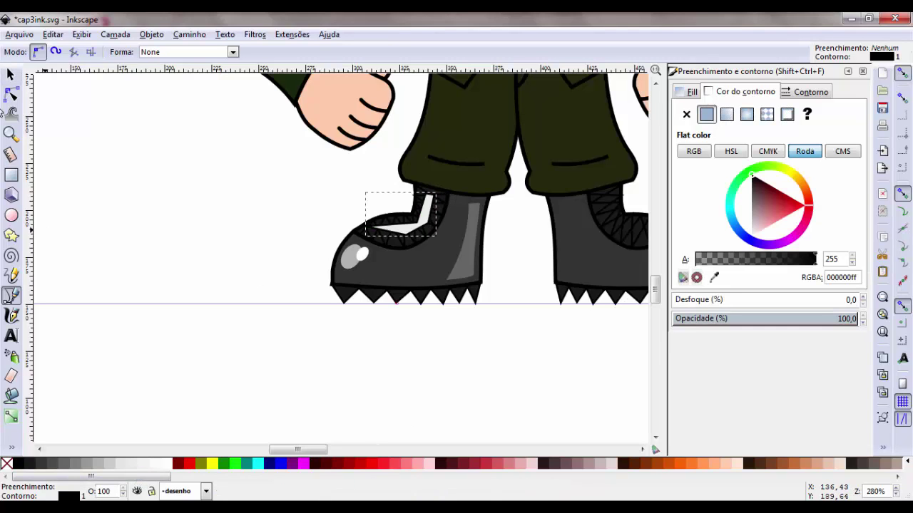
Step: Reshape the white shape's nodes into a curved lace highlight
left_click(11, 94)
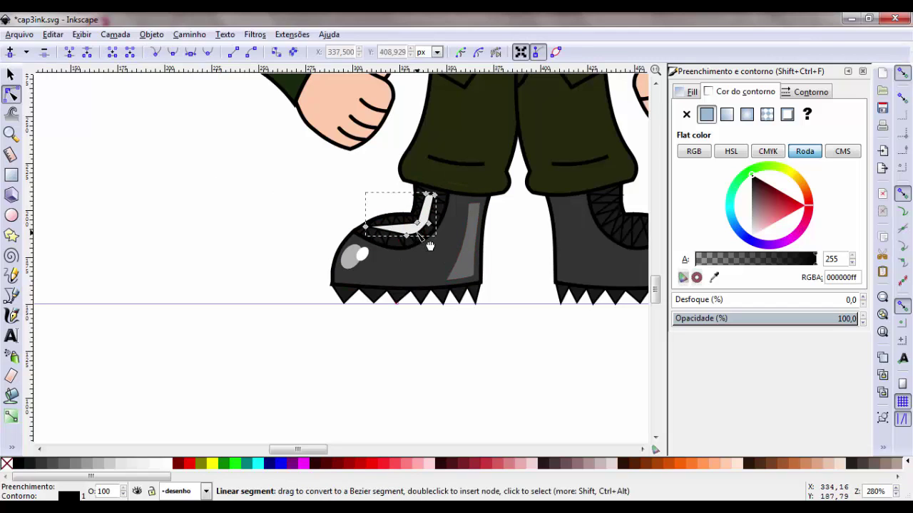
left_click_drag(421, 240, 405, 244)
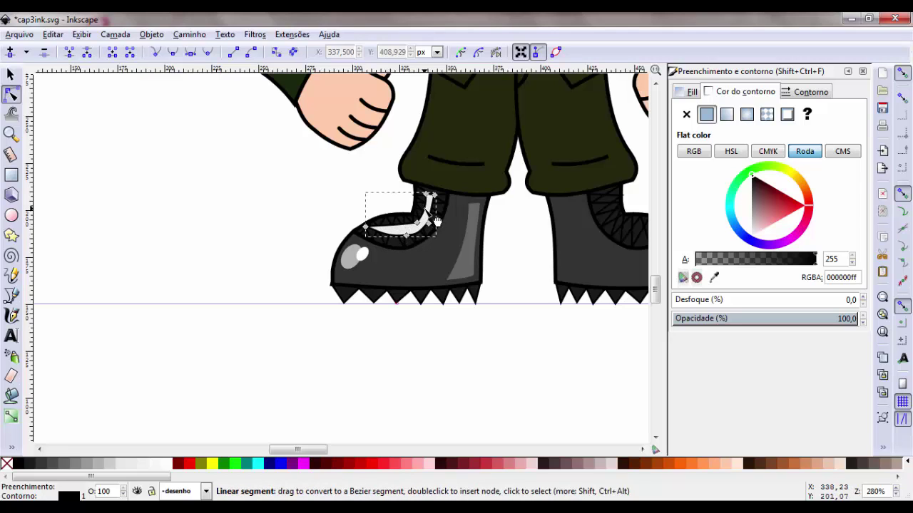
left_click_drag(426, 195, 426, 192)
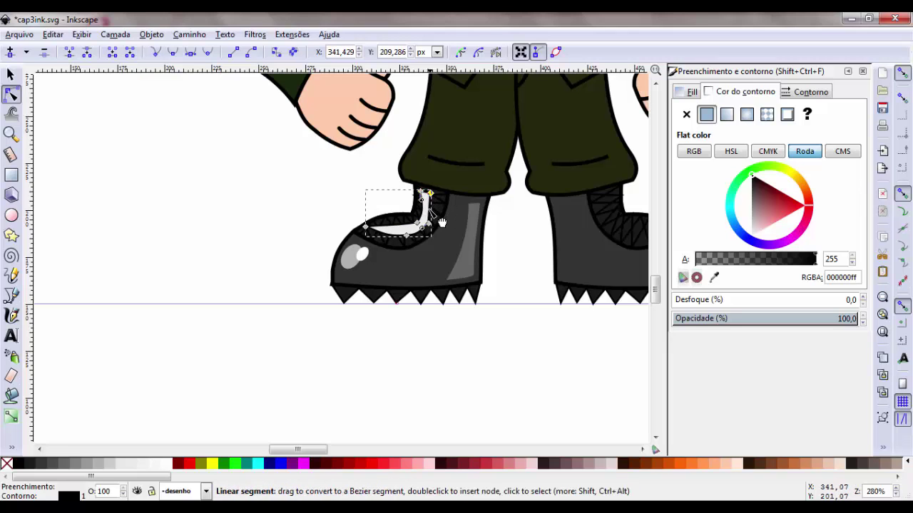
left_click_drag(418, 222, 416, 217)
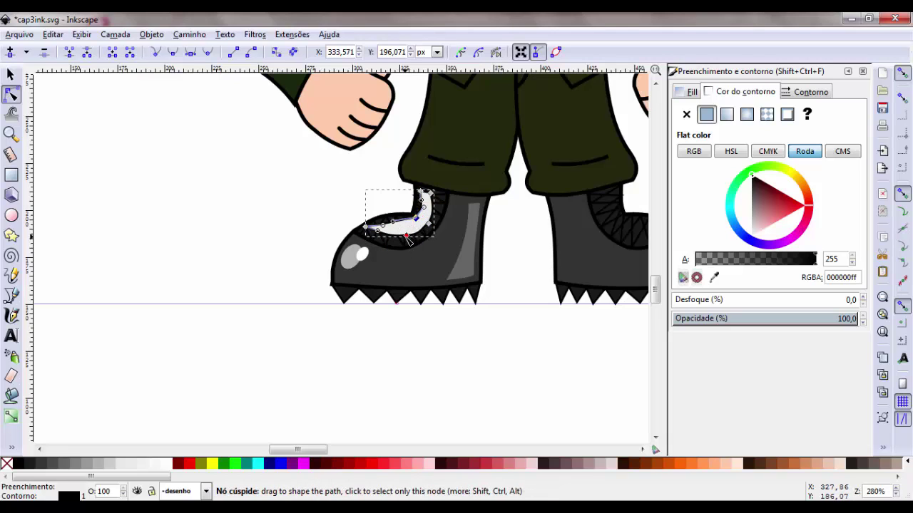
left_click_drag(410, 236, 410, 233)
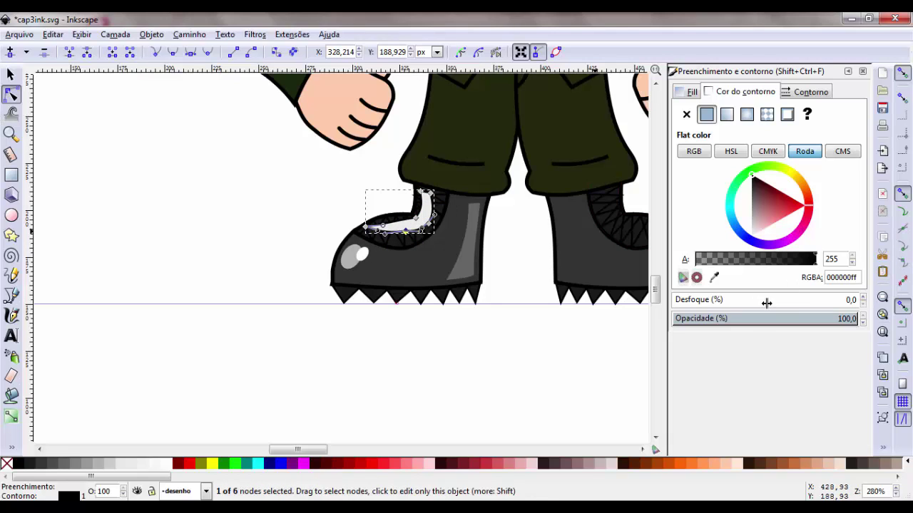
Step: Remove the highlight's outline and lower its fill alpha to 84 (ececec54)
left_click(688, 92)
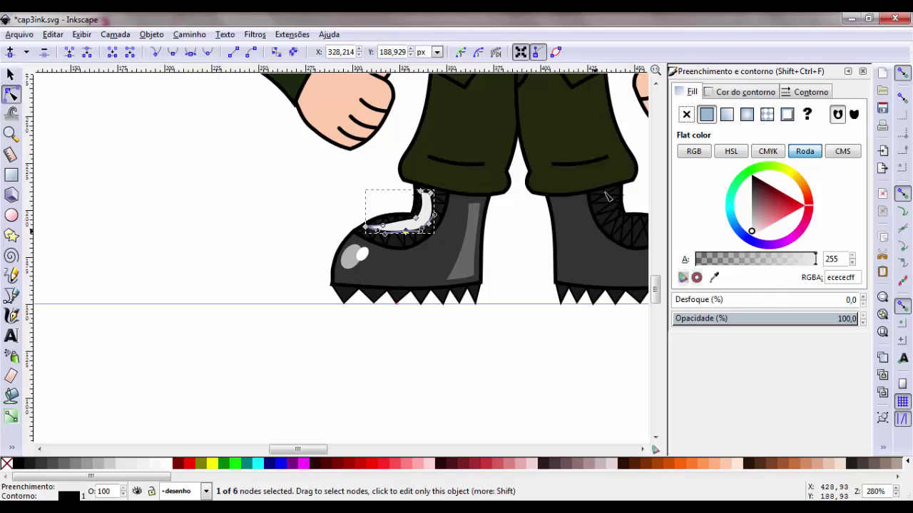
left_click(756, 92)
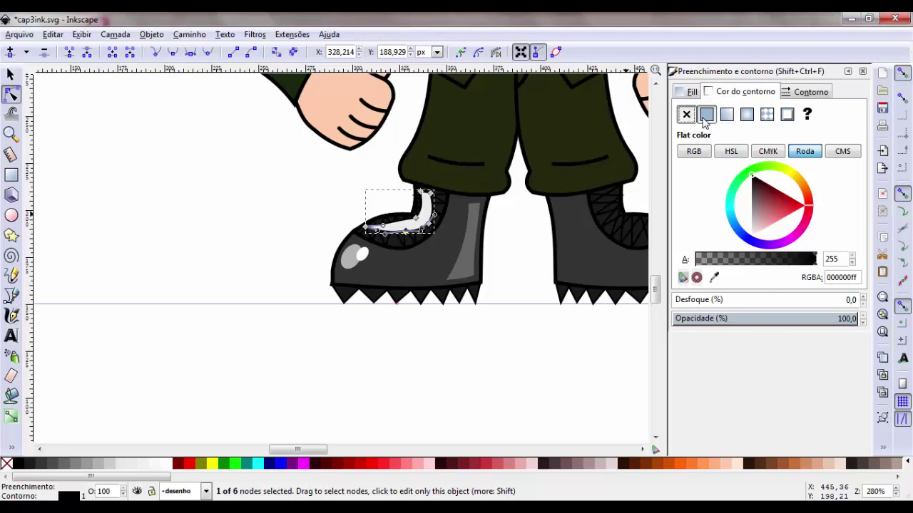
left_click(686, 114)
left_click(689, 92)
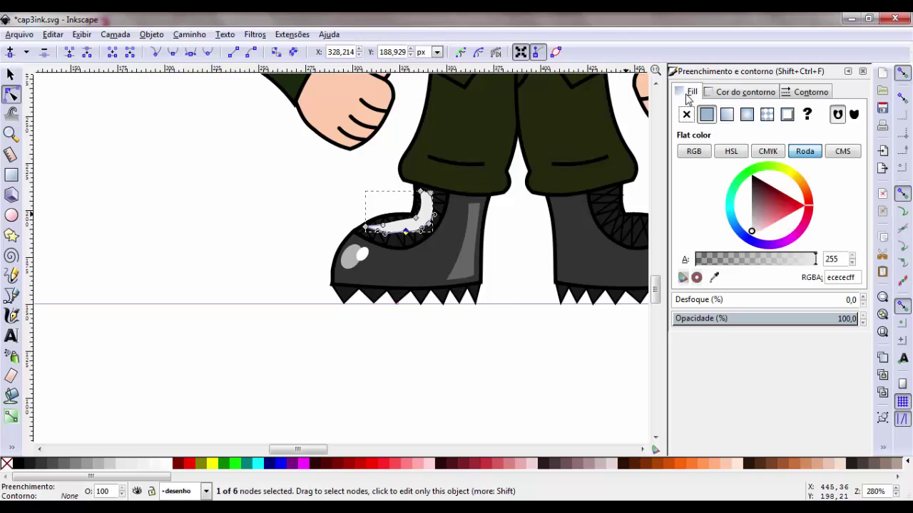
left_click(767, 261)
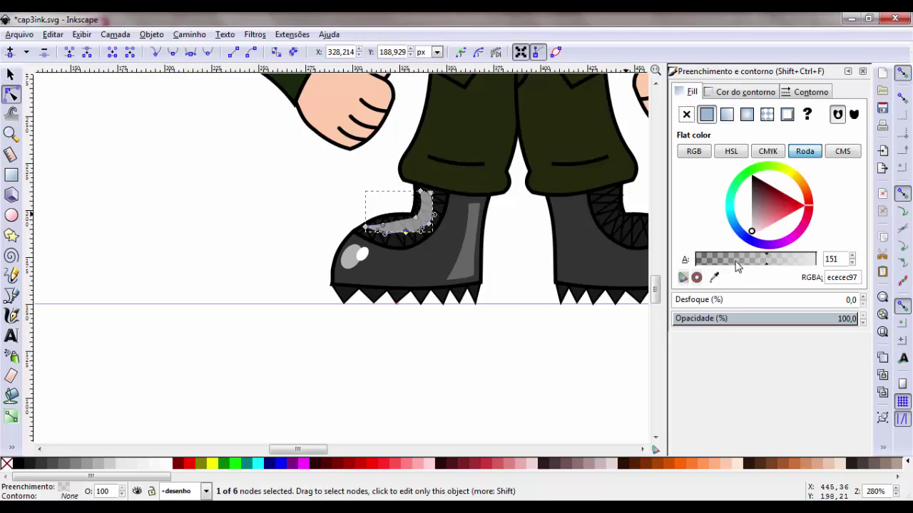
left_click(735, 267)
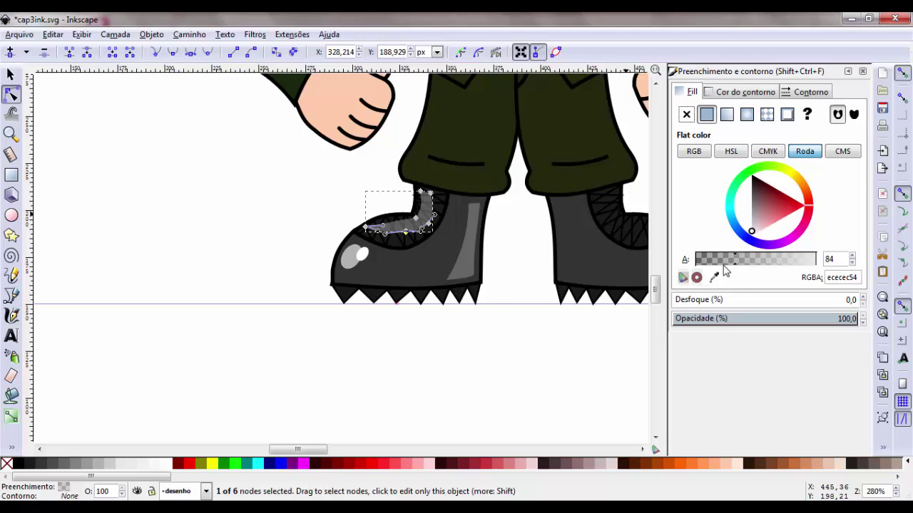
left_click(10, 74)
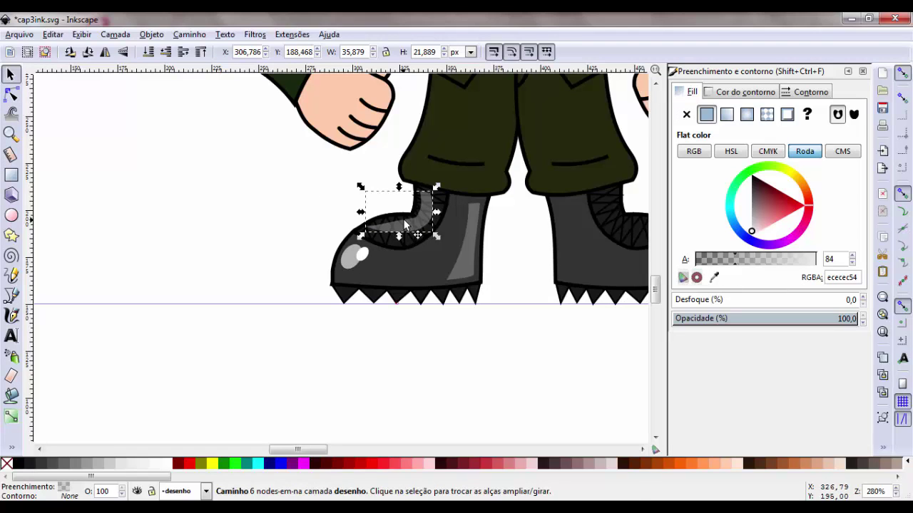
left_click_drag(405, 225, 402, 224)
left_click(289, 197)
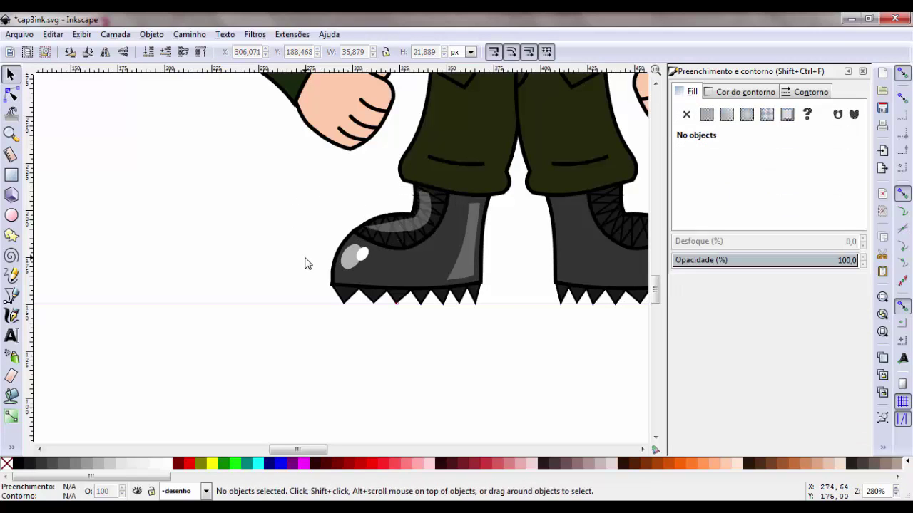
scroll(304, 264, "down", 1, "ctrl")
scroll(347, 228, "down", 1, "ctrl")
scroll(480, 331, "down", 1, "ctrl")
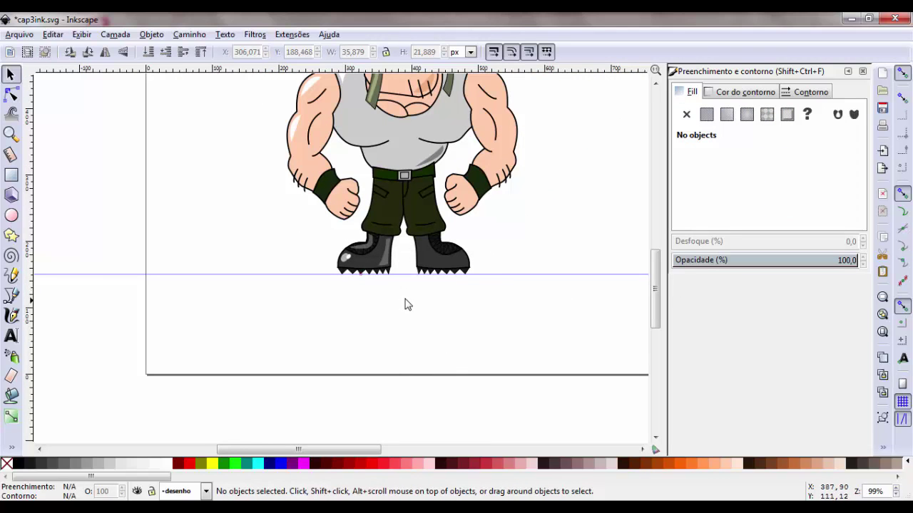
scroll(404, 304, "up", 3, "ctrl")
scroll(416, 262, "up", 1, "ctrl")
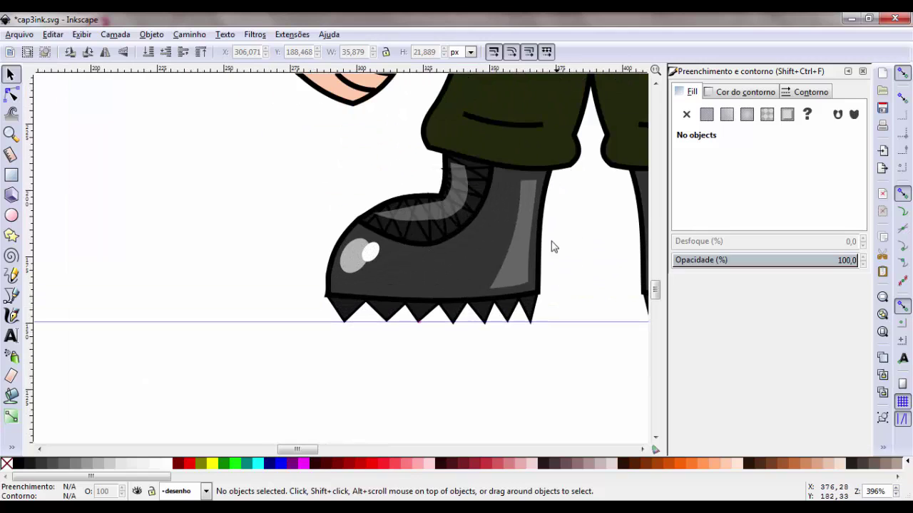
left_click(524, 268)
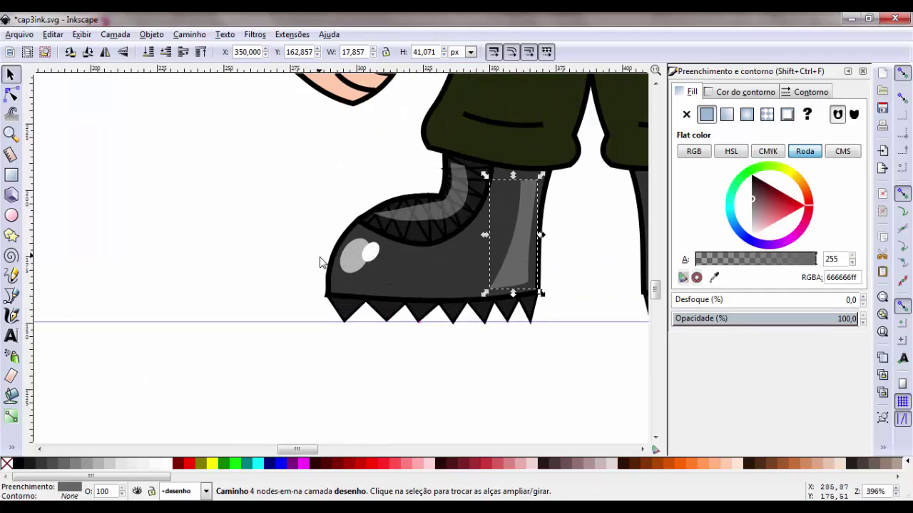
left_click(371, 253, "shift")
key("Escape")
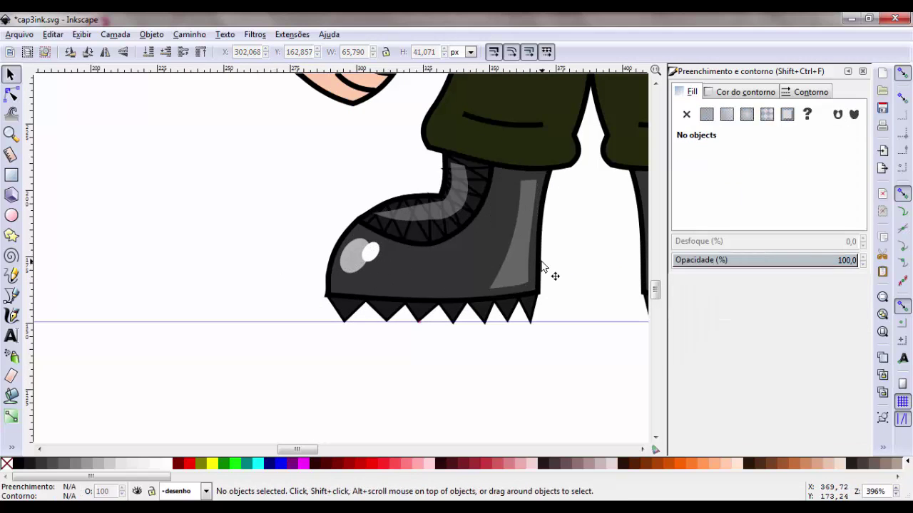
scroll(543, 261, "down", 3, "ctrl")
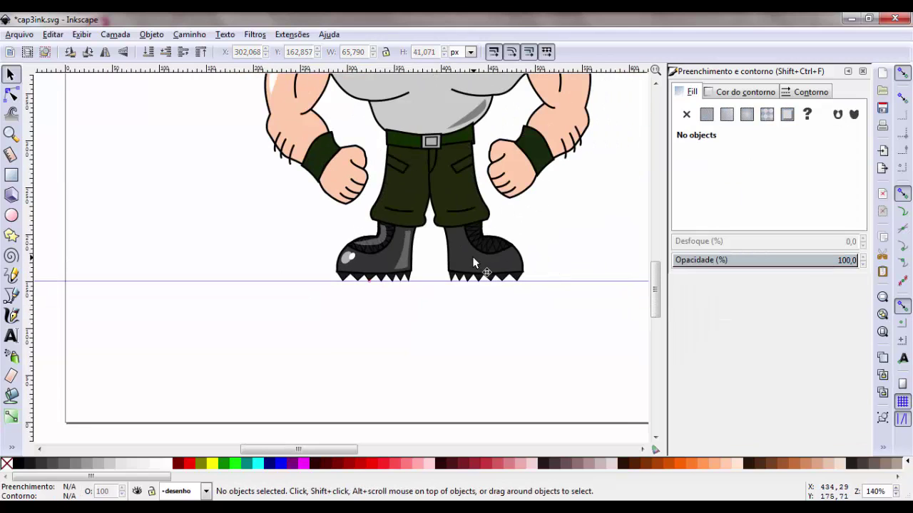
scroll(389, 308, "up", 1)
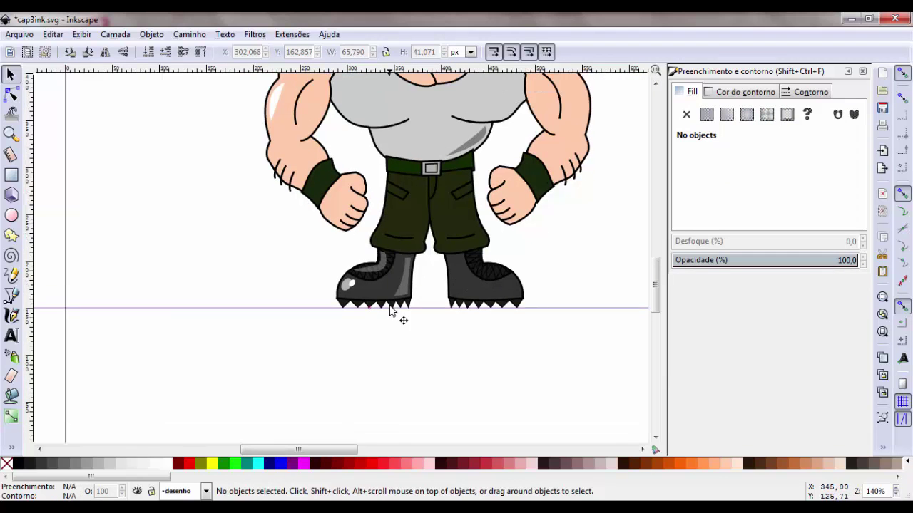
scroll(398, 320, "up", 5)
scroll(423, 353, "up", 8)
scroll(210, 173, "down", 8)
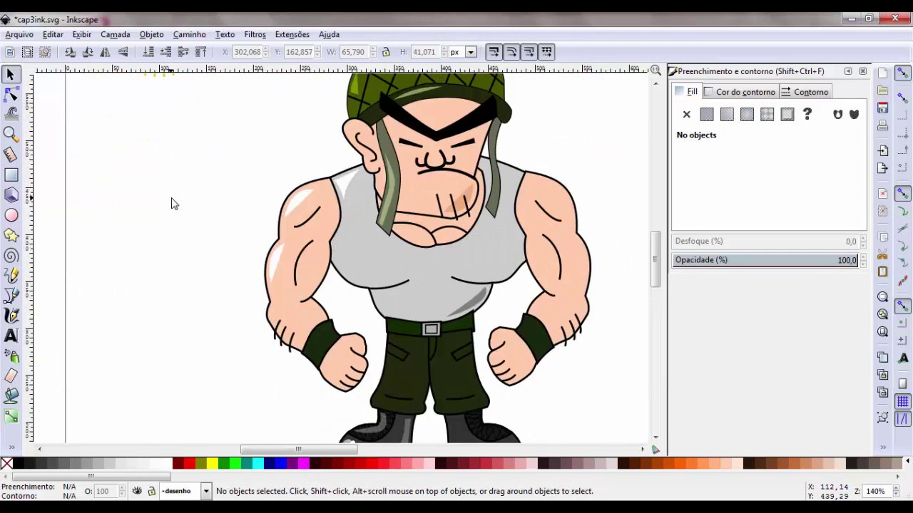
scroll(173, 204, "down", 3)
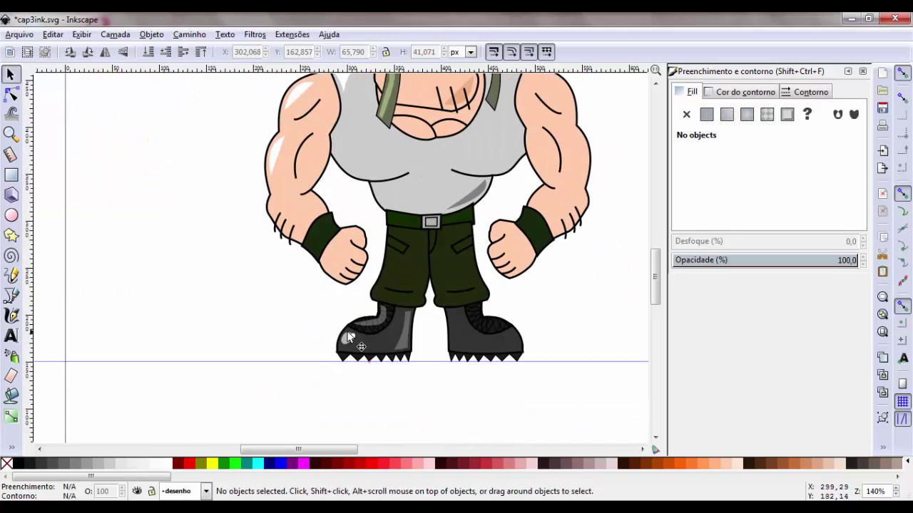
Step: Duplicate the left boot's grey shine strip and move the copy onto the right boot
left_click(407, 346)
left_click(450, 395)
left_click(404, 344)
key("ctrl")
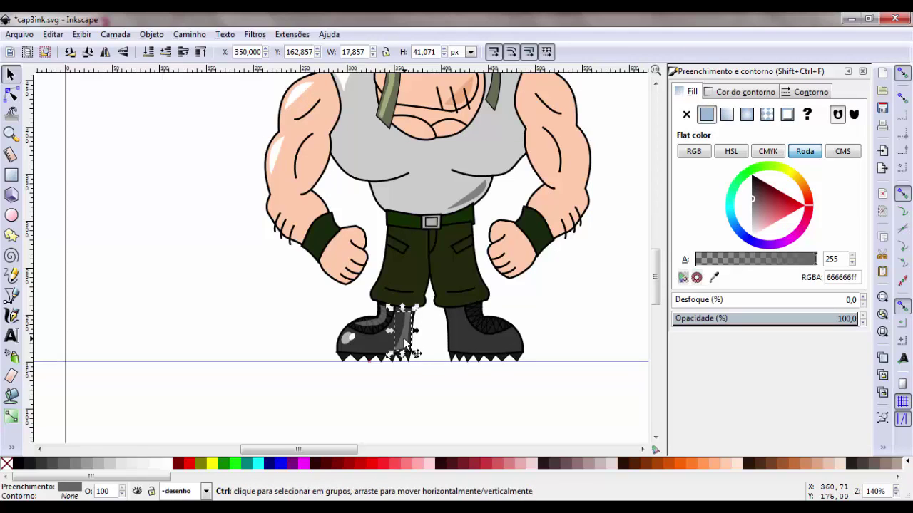
left_click_drag(404, 344, 456, 345)
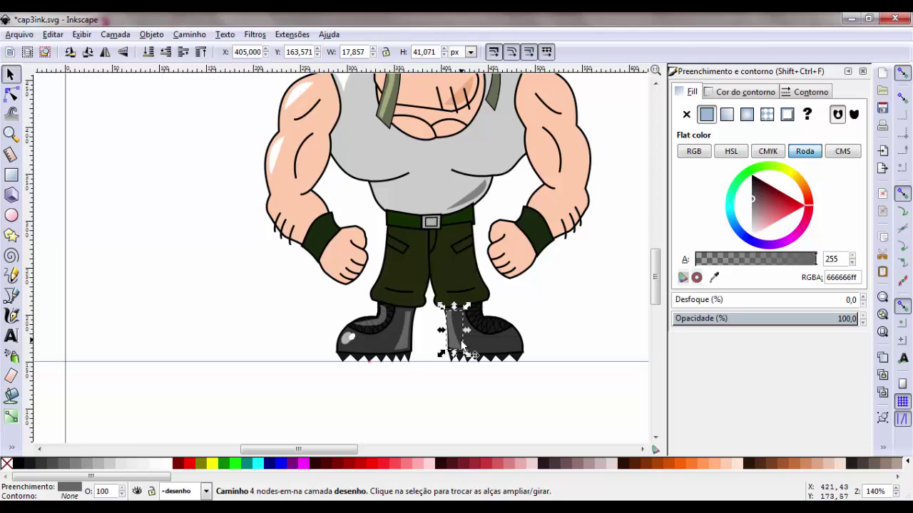
left_click_drag(464, 345, 469, 346)
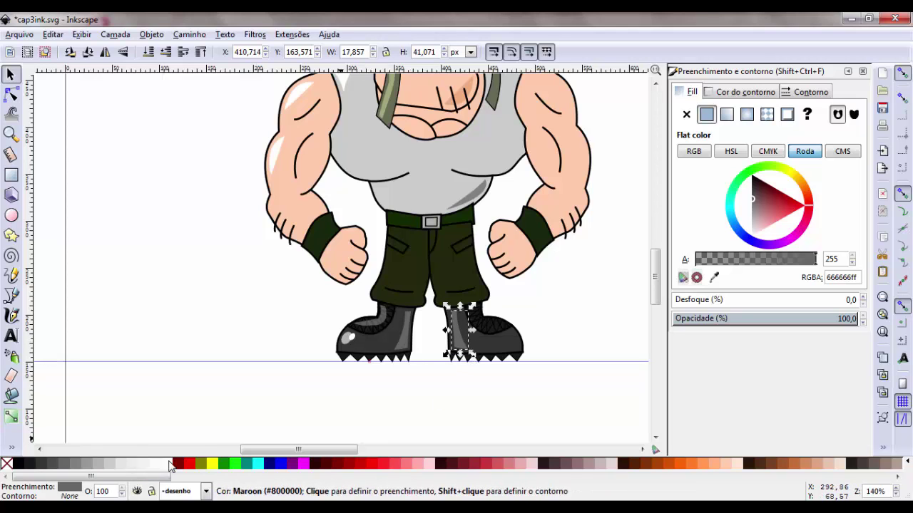
left_click(603, 299)
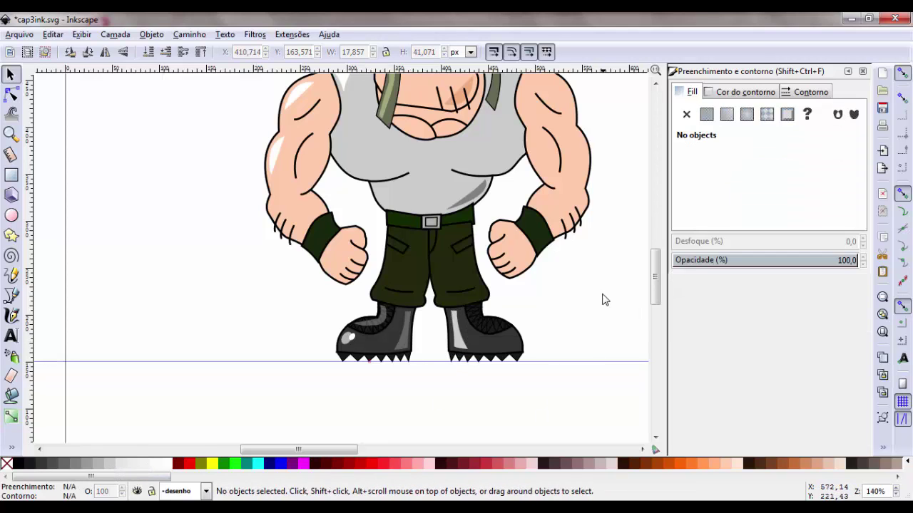
scroll(477, 379, "up", 1)
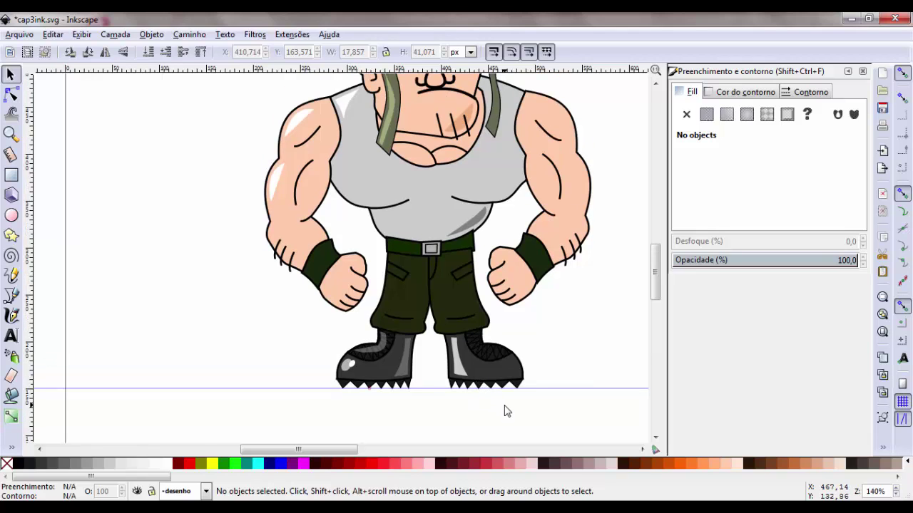
left_click(407, 367)
left_click(283, 343)
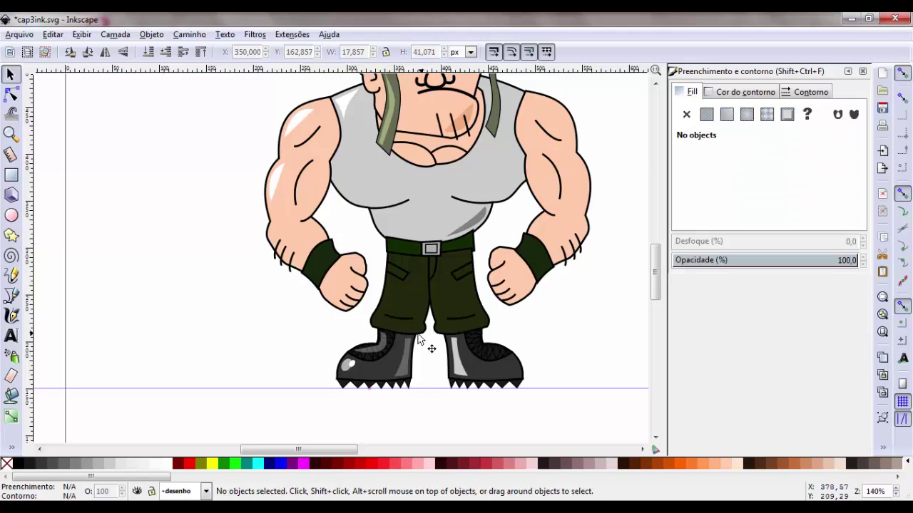
key("plus")
key("plus")
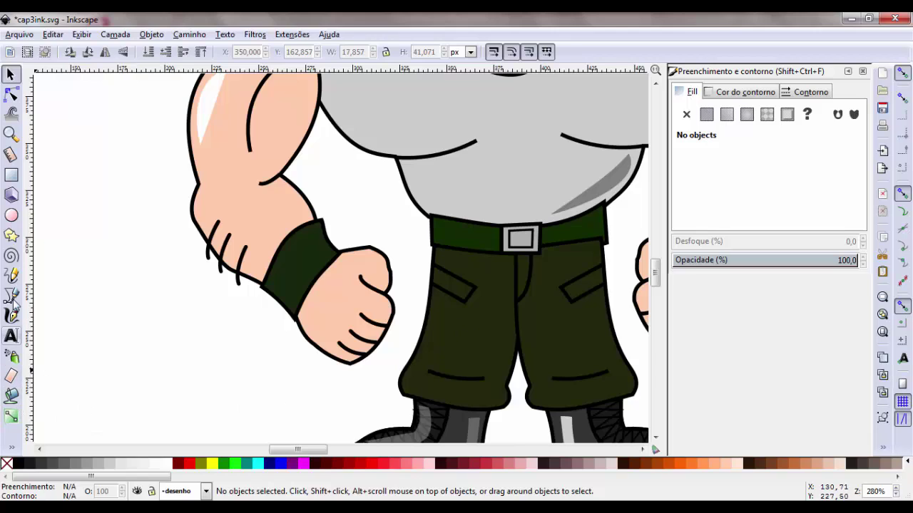
Step: Draw a closed shape along the left trouser leg's outer edge and curve its nodes
left_click(11, 215)
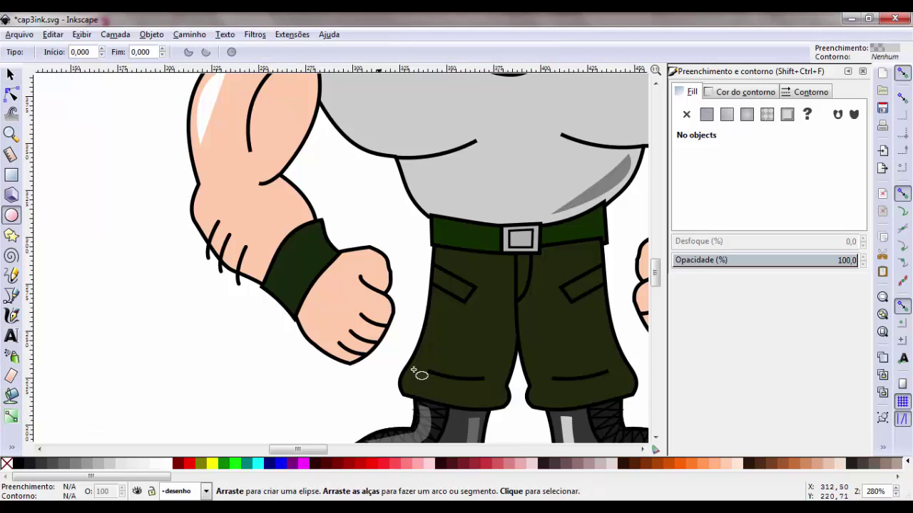
left_click(11, 295)
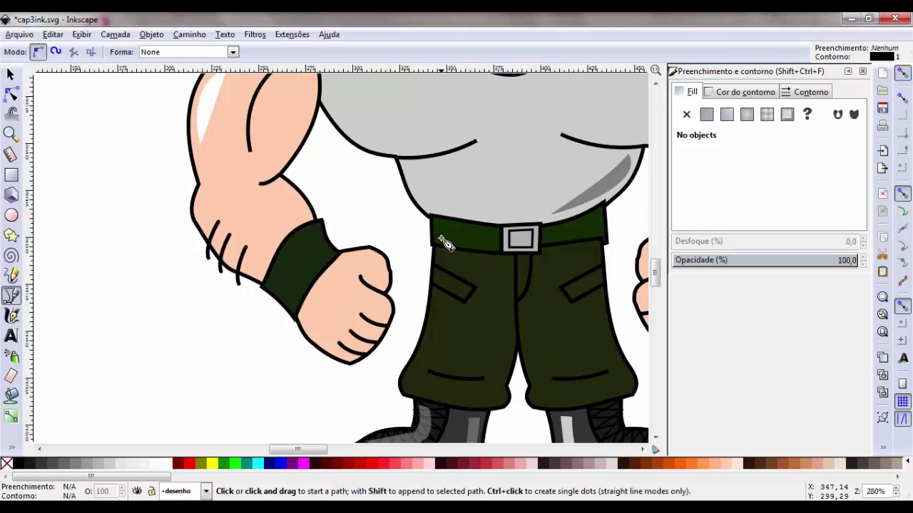
left_click(437, 298)
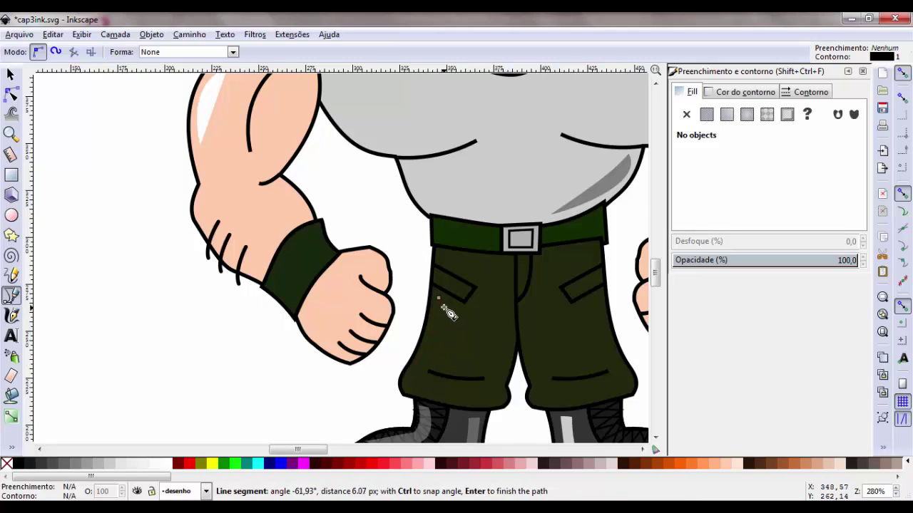
left_click(412, 372)
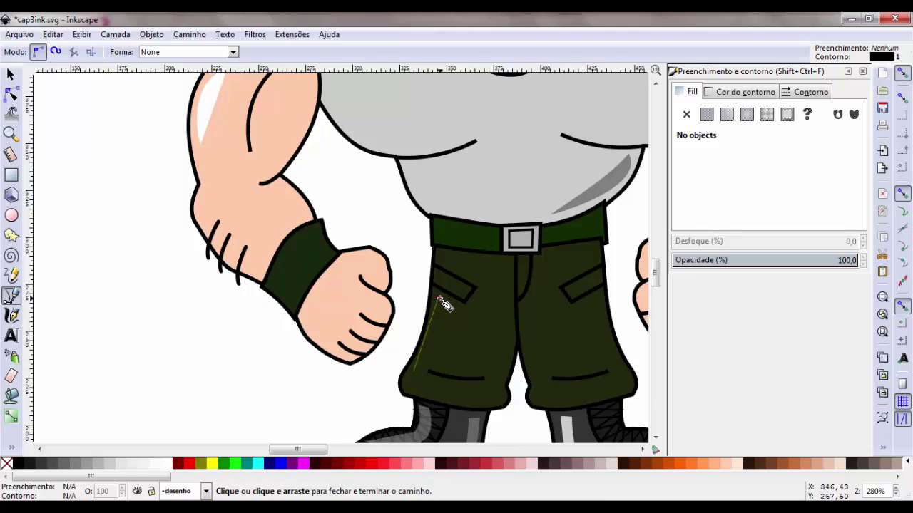
mouse_move(438, 298)
left_mouse_down()
mouse_move(409, 274)
mouse_move(412, 264)
left_mouse_up()
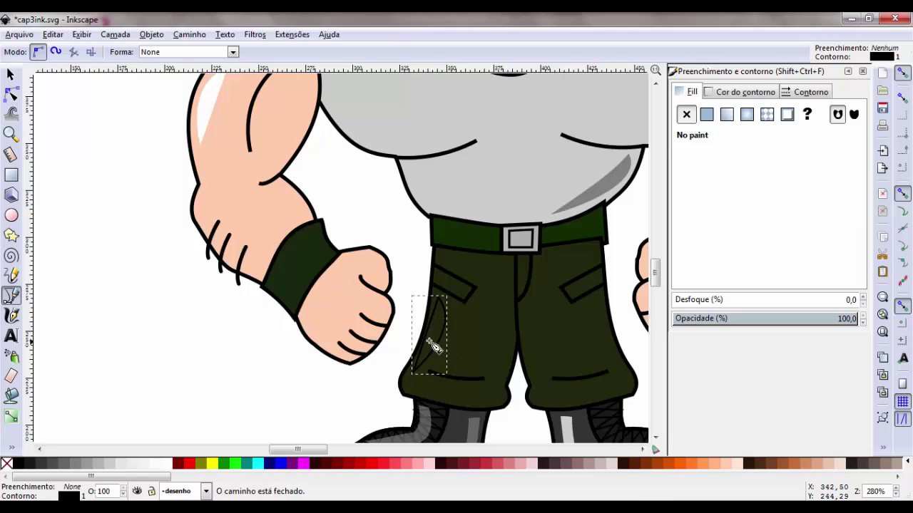
left_click(11, 93)
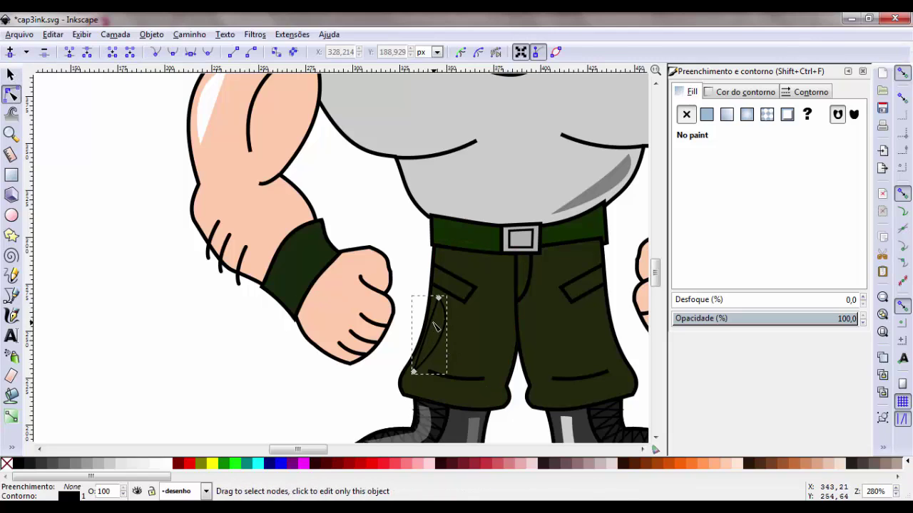
left_click_drag(427, 334, 429, 333)
left_click_drag(437, 298, 435, 298)
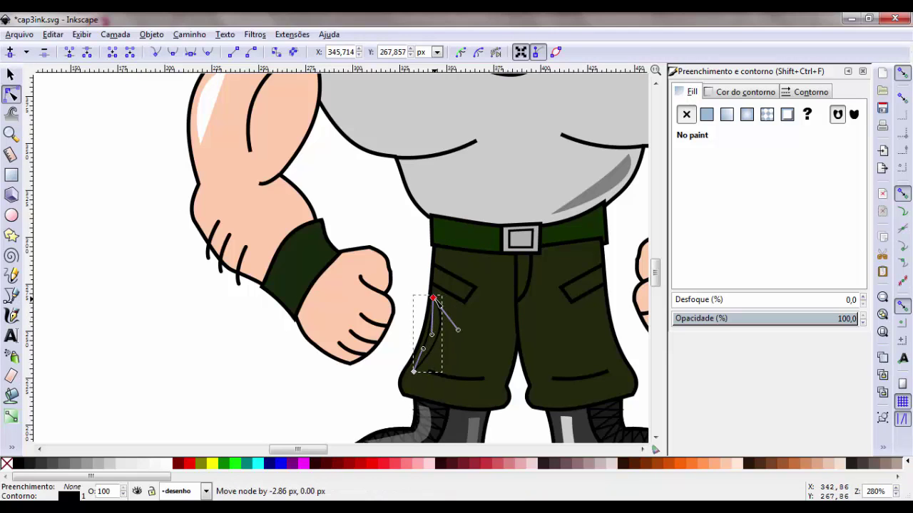
Step: Give the trouser highlight an opaque, lighter olive fill sampled from the pants, with no outline
left_click(706, 114)
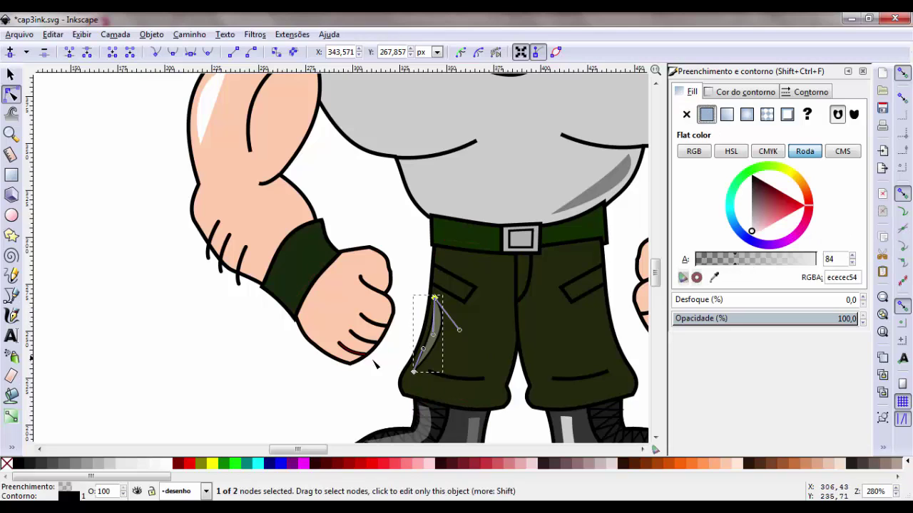
scroll(424, 433, "down", 4)
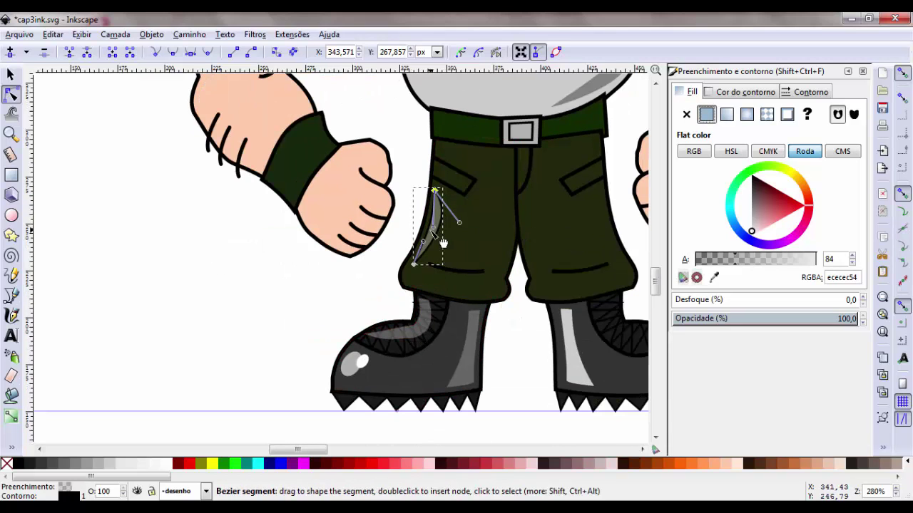
left_click_drag(766, 259, 817, 260)
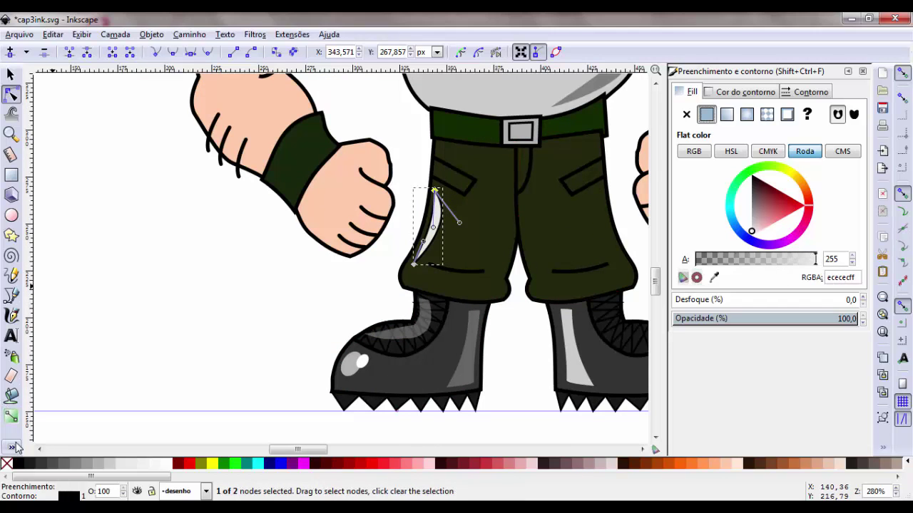
left_click(11, 415)
left_click(491, 242)
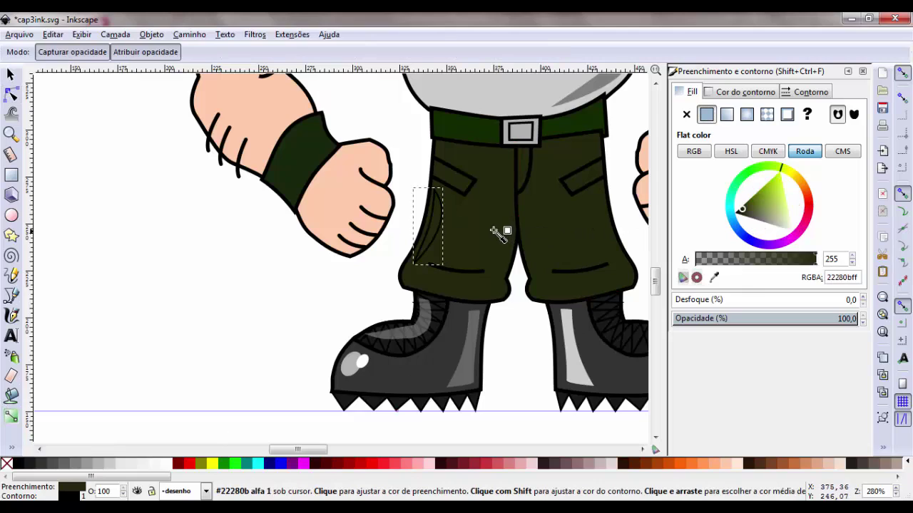
left_click_drag(746, 216, 752, 201)
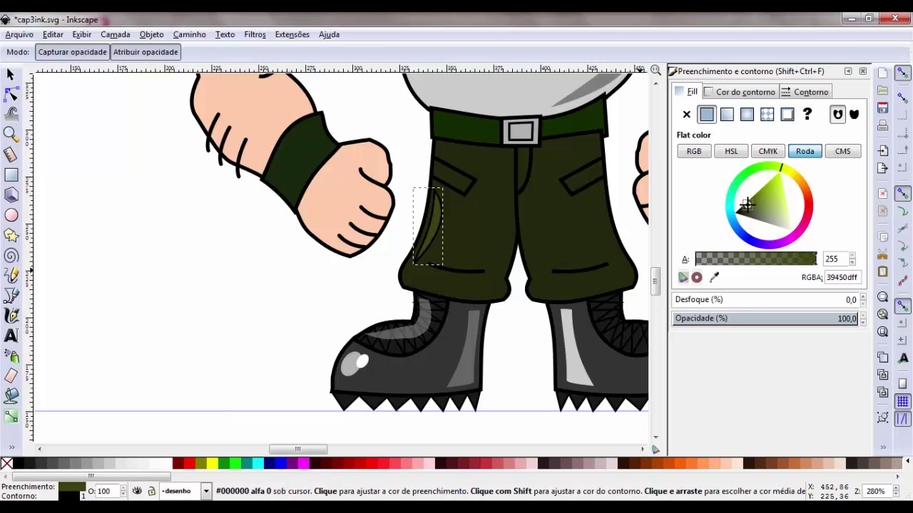
left_click(745, 93)
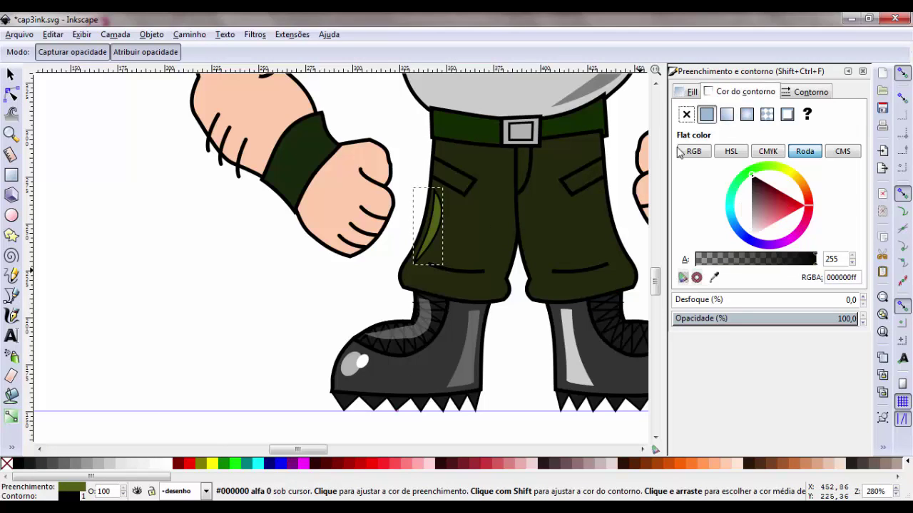
left_click(686, 114)
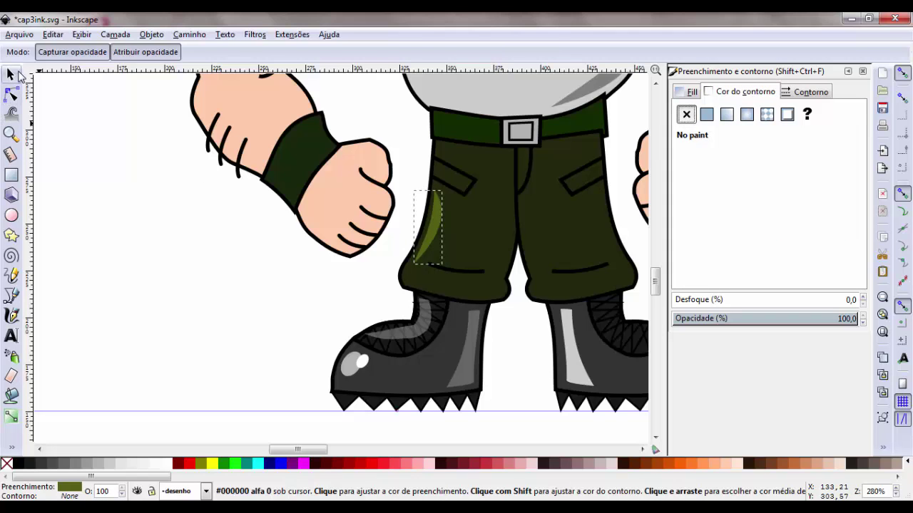
left_click(10, 74)
left_click(207, 292)
scroll(221, 319, "up", 2)
Step: Draw a small ellipse on the left elbow, convert it to a path, fill it white, and nudge it into place
scroll(221, 320, "up", 1)
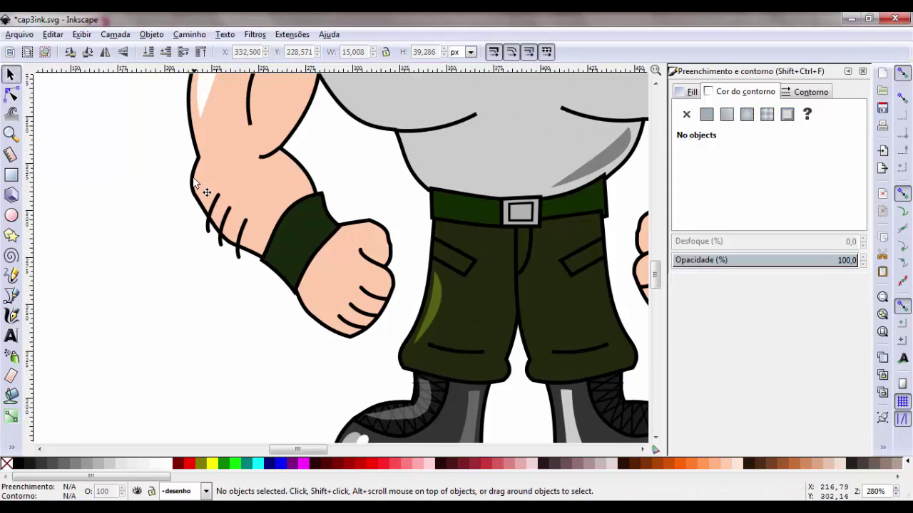
scroll(207, 192, "up", 2)
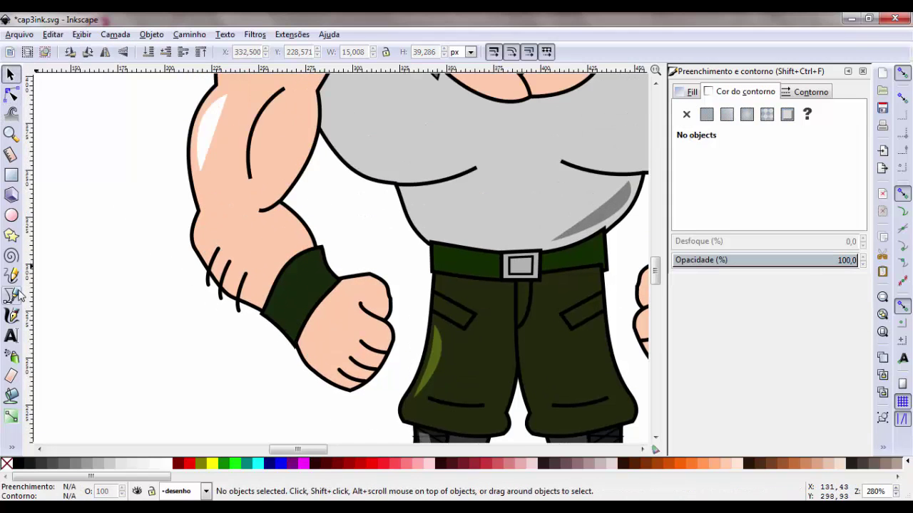
left_click(11, 214)
left_click_drag(205, 224, 224, 240)
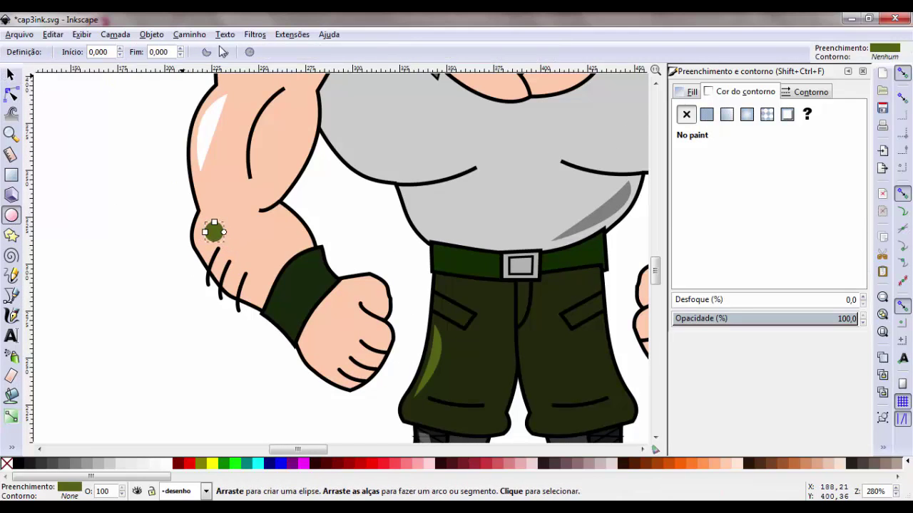
left_click(189, 34)
left_click(207, 49)
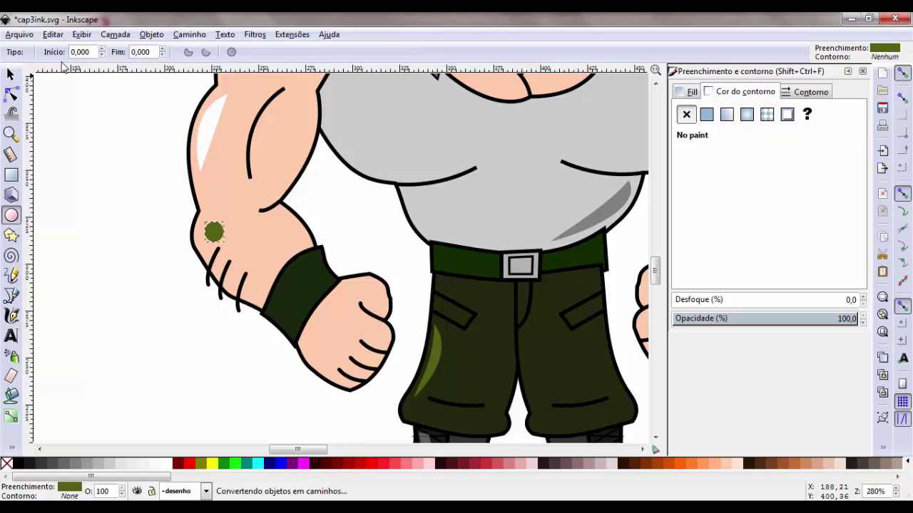
left_click(189, 34)
left_click(218, 49)
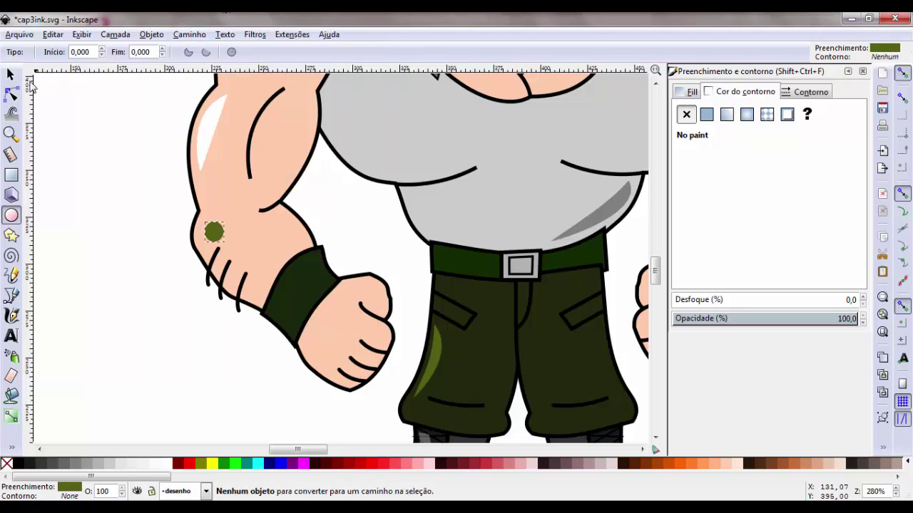
left_click(10, 76)
left_click(168, 465)
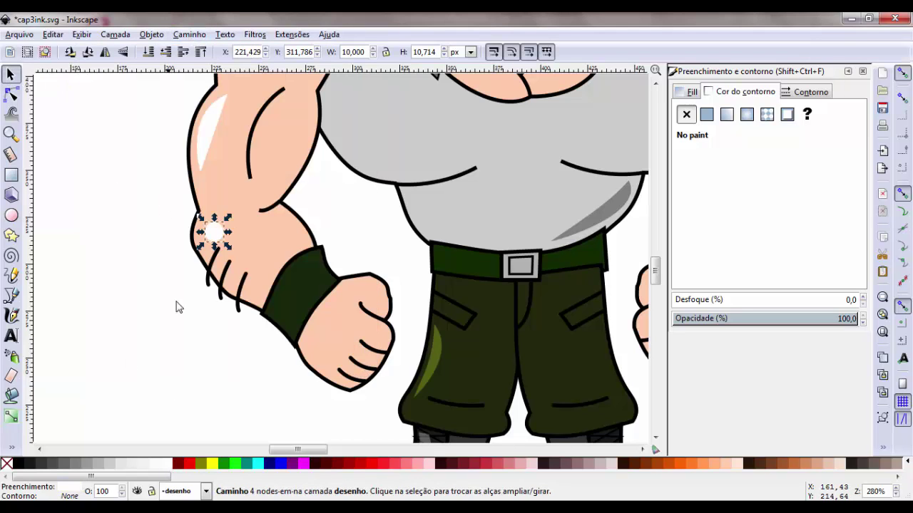
left_click_drag(214, 242, 207, 247)
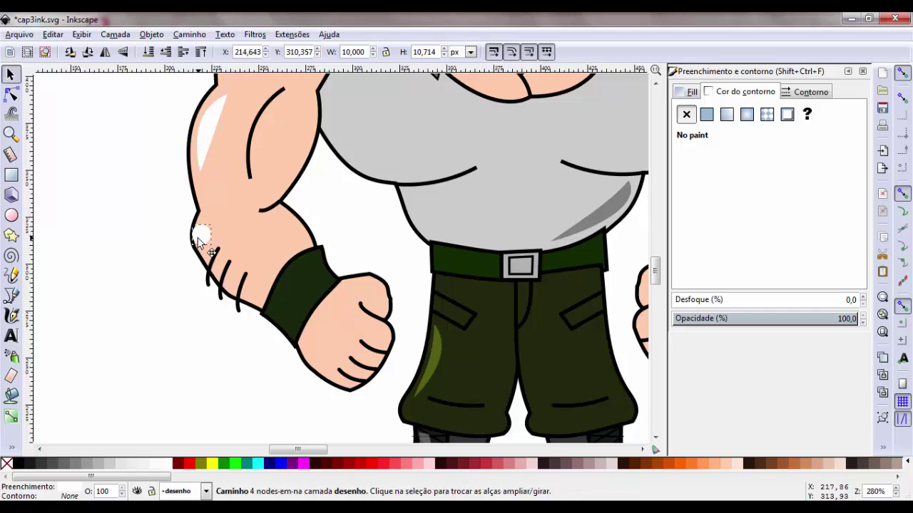
left_click(146, 277)
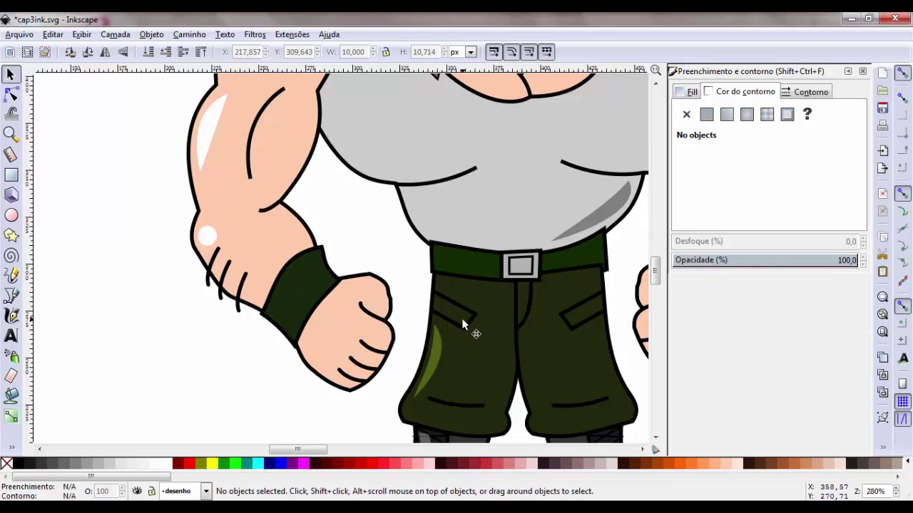
scroll(461, 318, "up", 7)
Step: Fill the ellipse shadow under the soldier's boots with dark gray from the palette
scroll(463, 324, "up", 1)
key("minus")
key("minus")
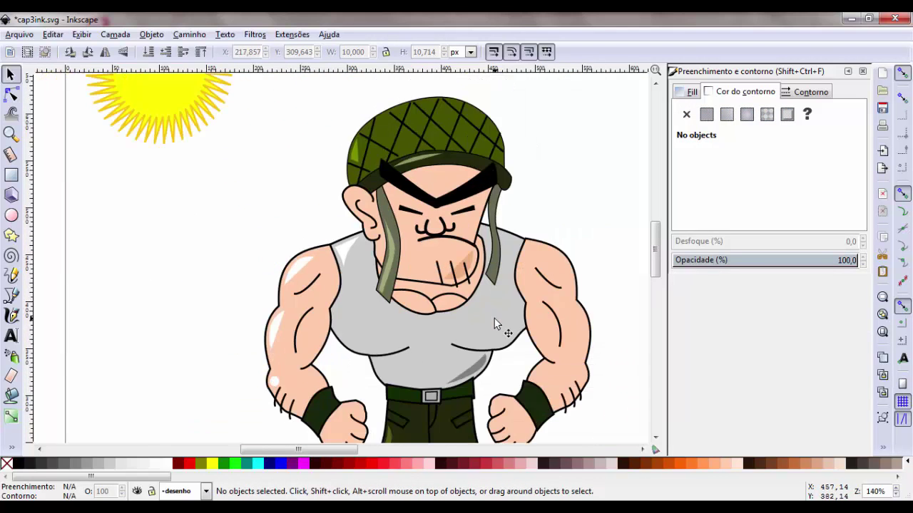
key("minus")
scroll(555, 252, "down", 1)
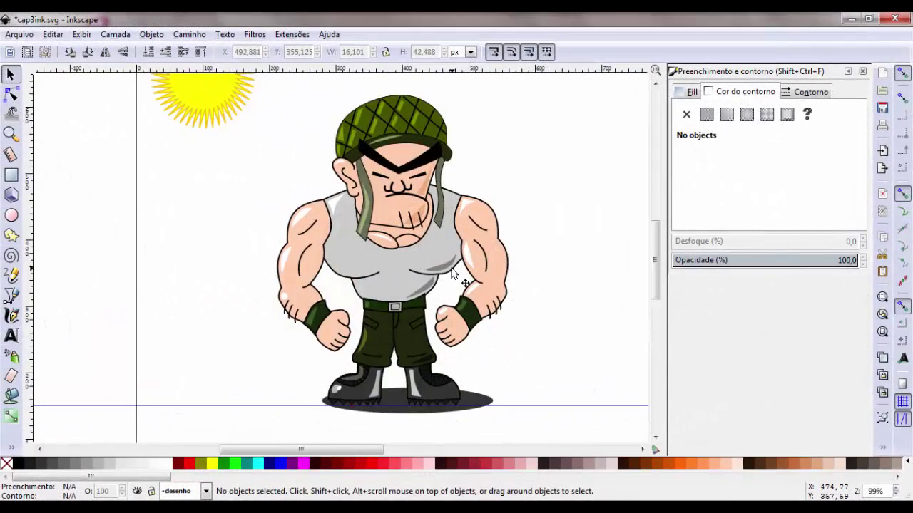
scroll(431, 293, "up", 2)
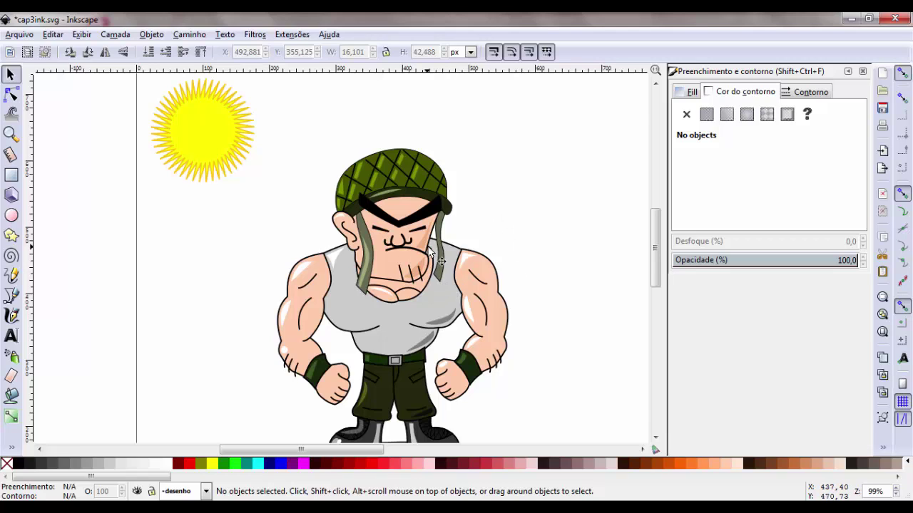
scroll(431, 253, "down", 4)
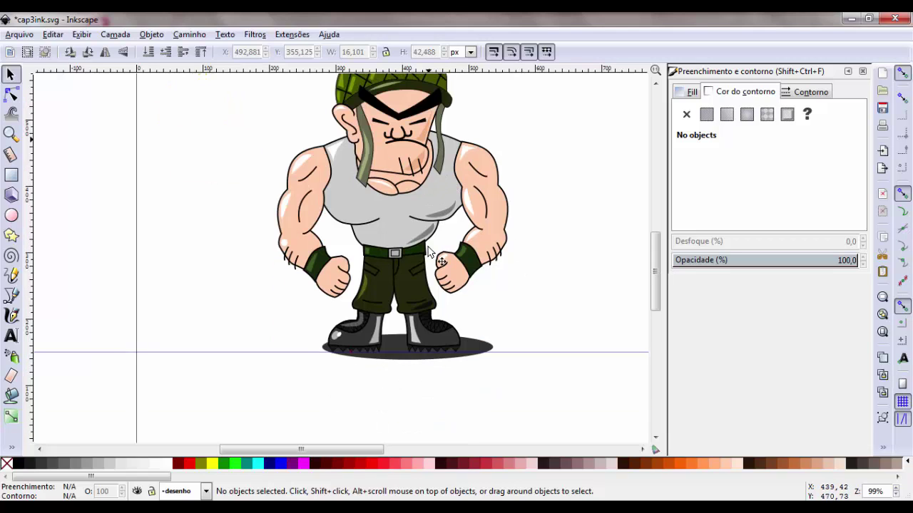
left_click(490, 350)
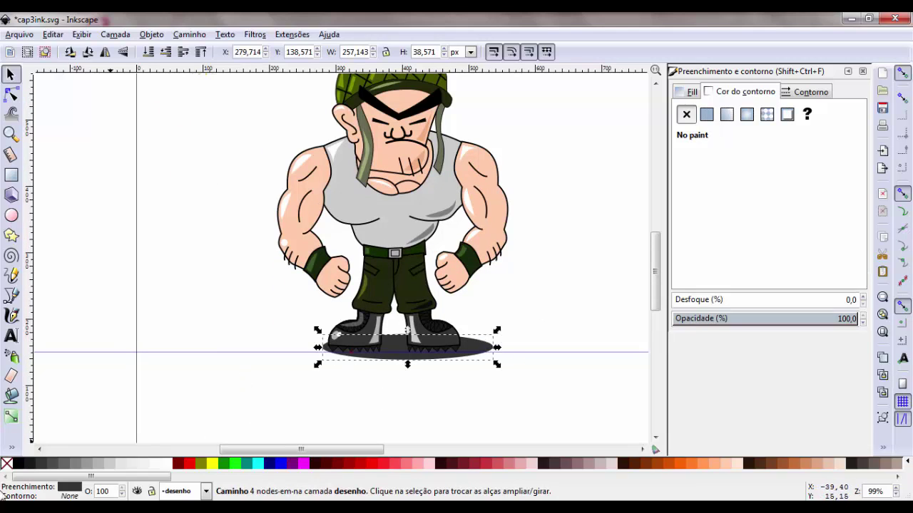
left_click(51, 467)
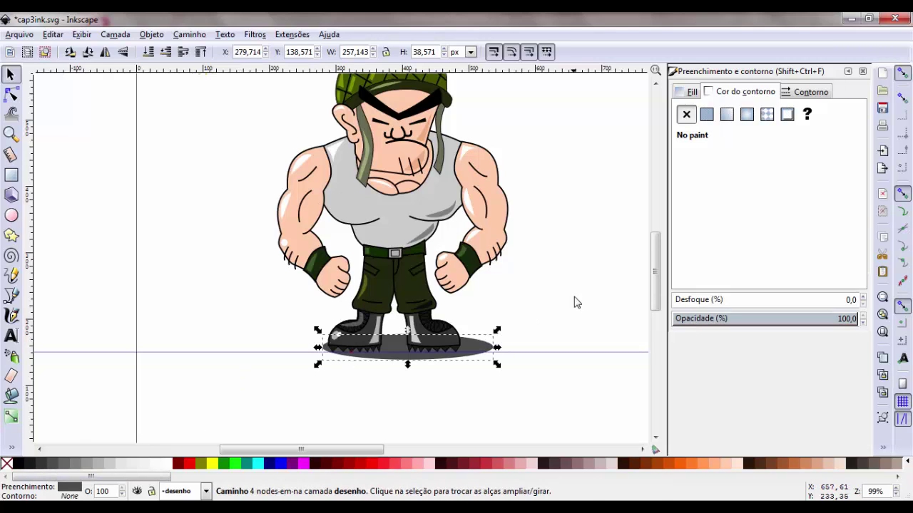
left_click(568, 315)
scroll(566, 333, "up", 2)
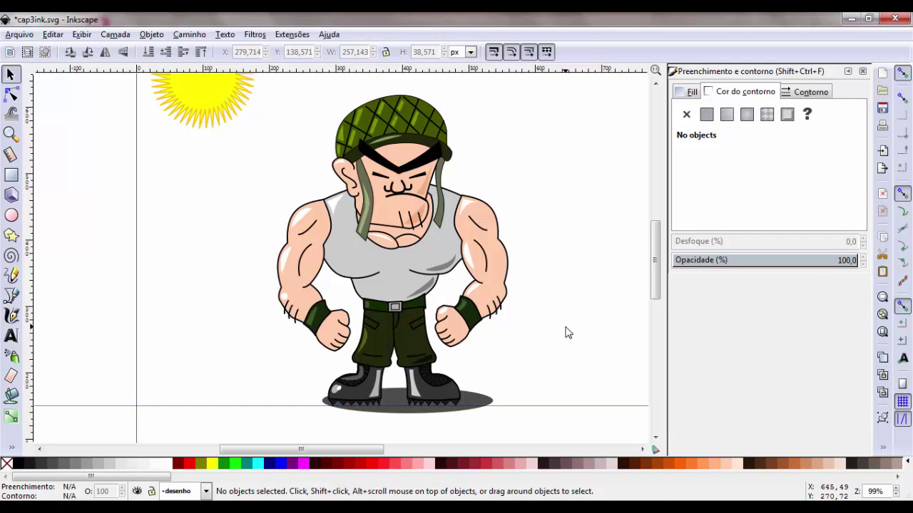
scroll(457, 287, "up", 4)
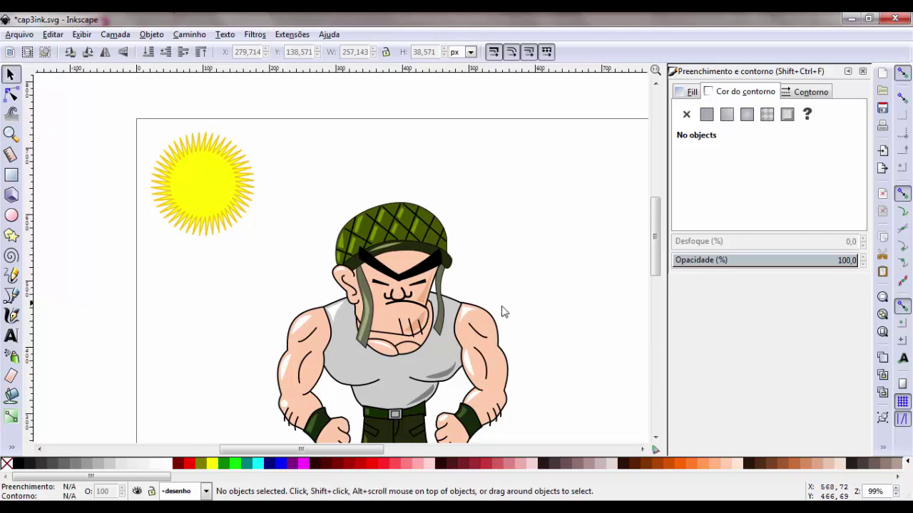
scroll(491, 335, "down", 4)
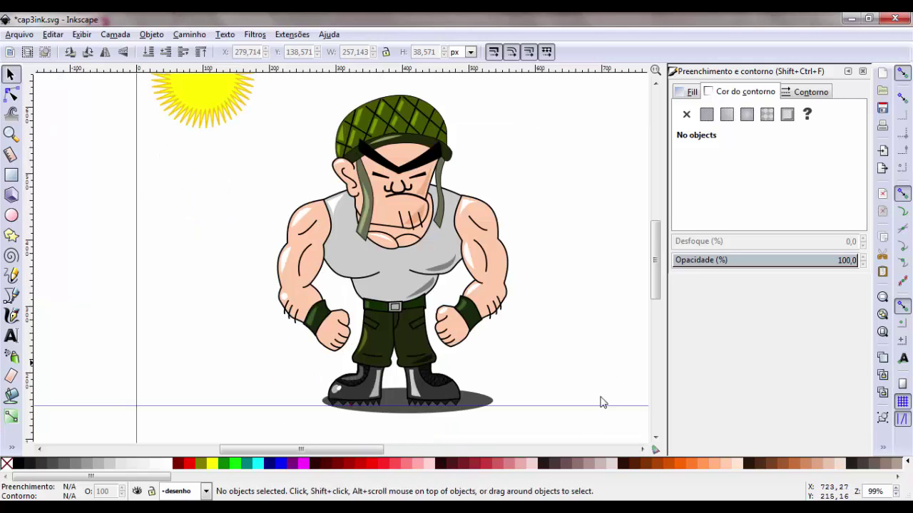
Step: Shift the gray shirt crease horizontally, keeping its height, onto the left side of the chest
left_click(442, 274)
key("ctrl")
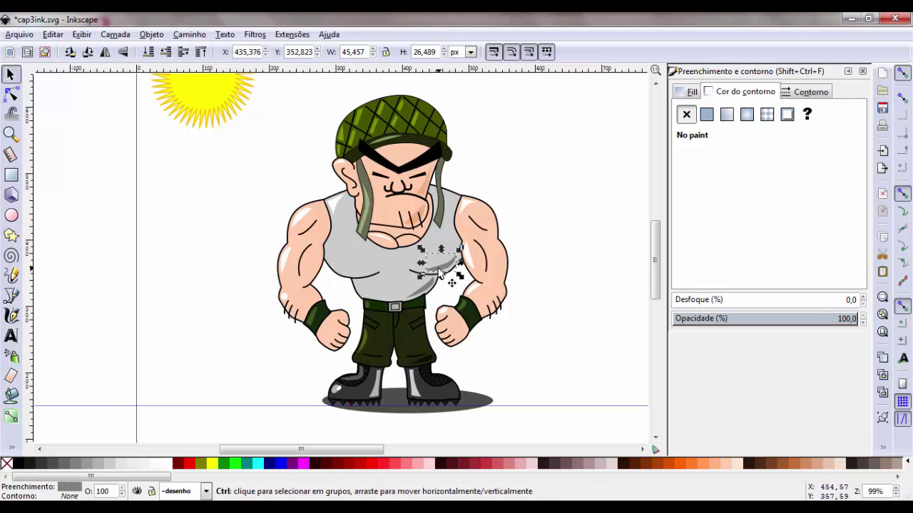
left_click_drag(442, 273, 345, 276)
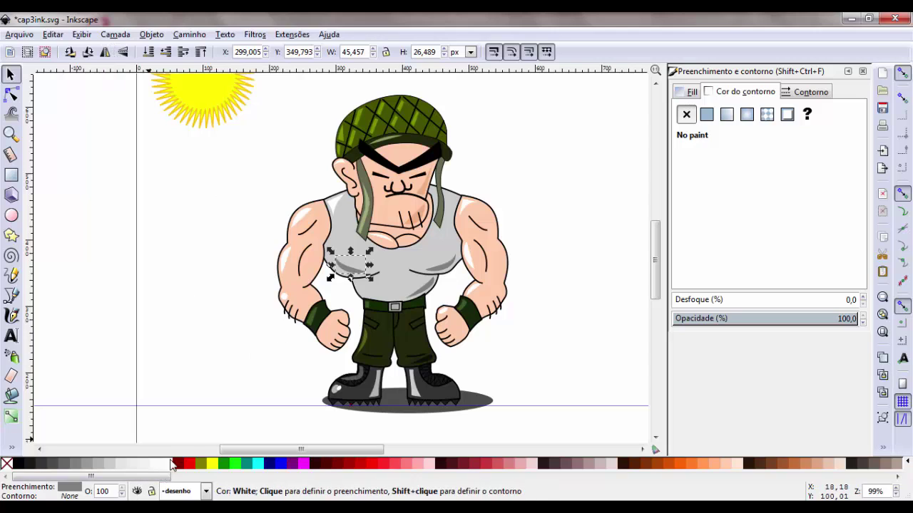
left_click_drag(343, 277, 336, 280)
left_click(558, 342)
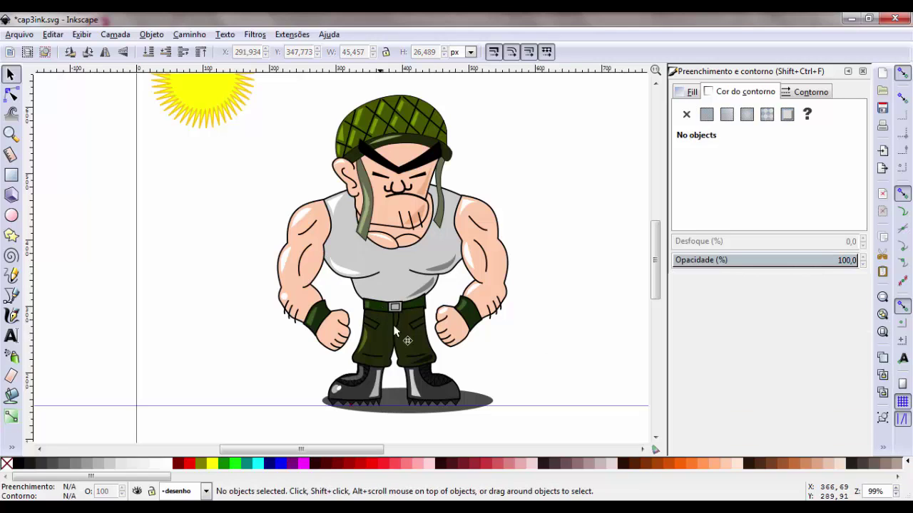
scroll(528, 360, "up", 2)
scroll(528, 360, "down", 3)
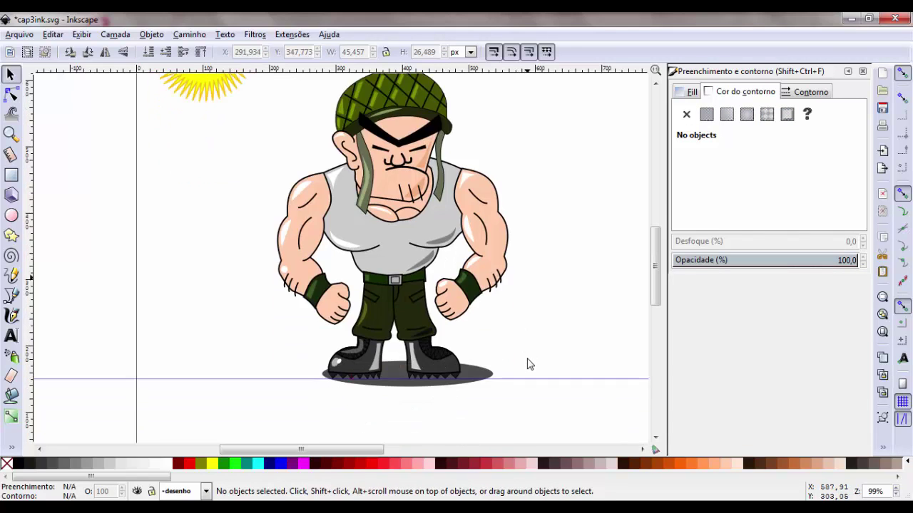
scroll(526, 363, "up", 2)
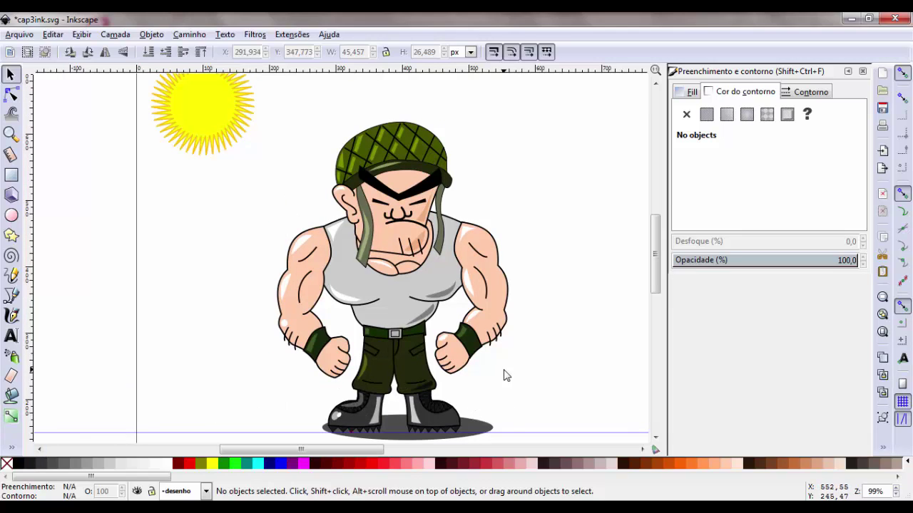
scroll(578, 340, "down", 1)
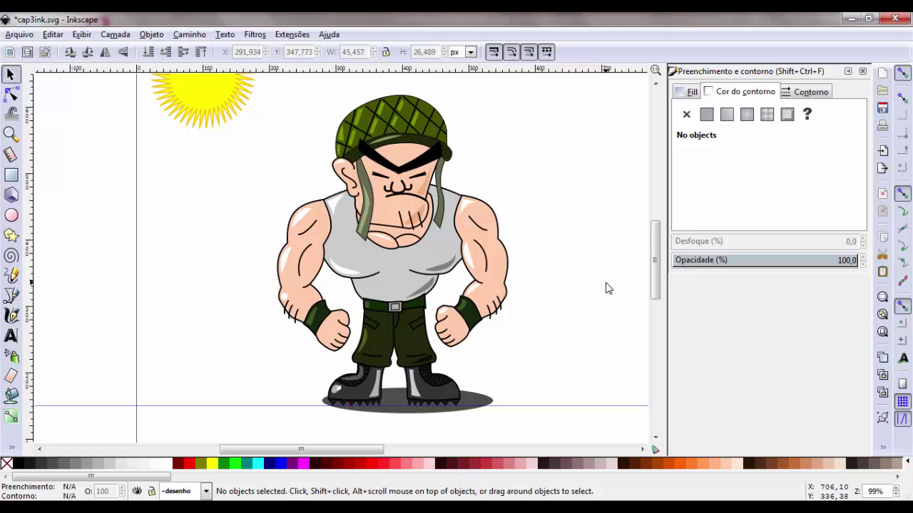
Step: Save the drawing as cap3ink.svg via Arquivo > Salvar
left_click(21, 35)
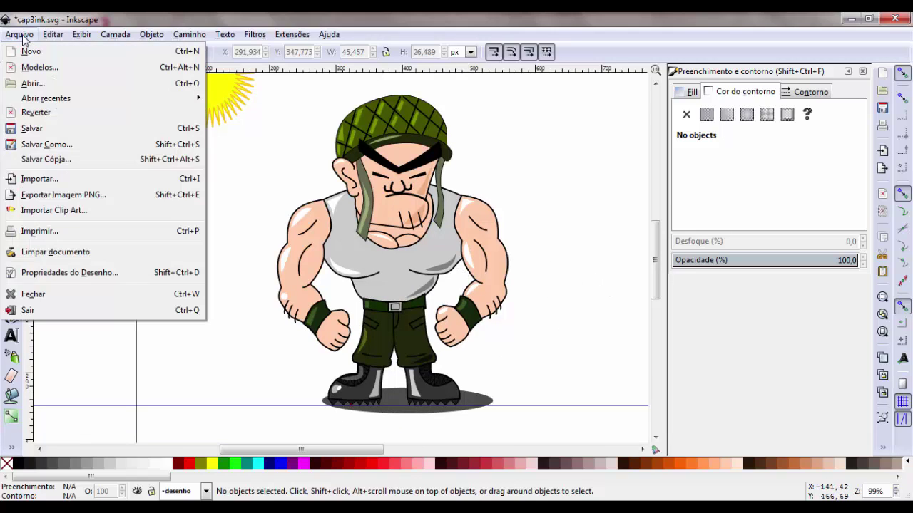
left_click(33, 128)
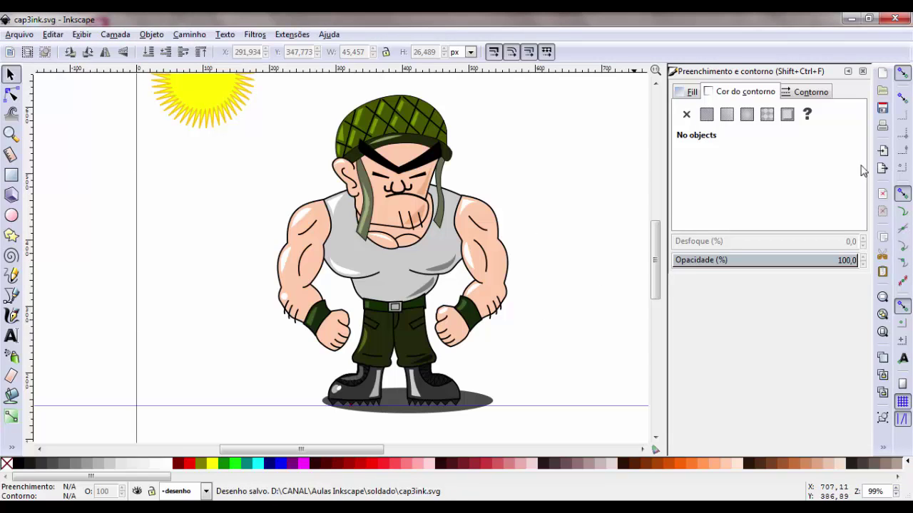